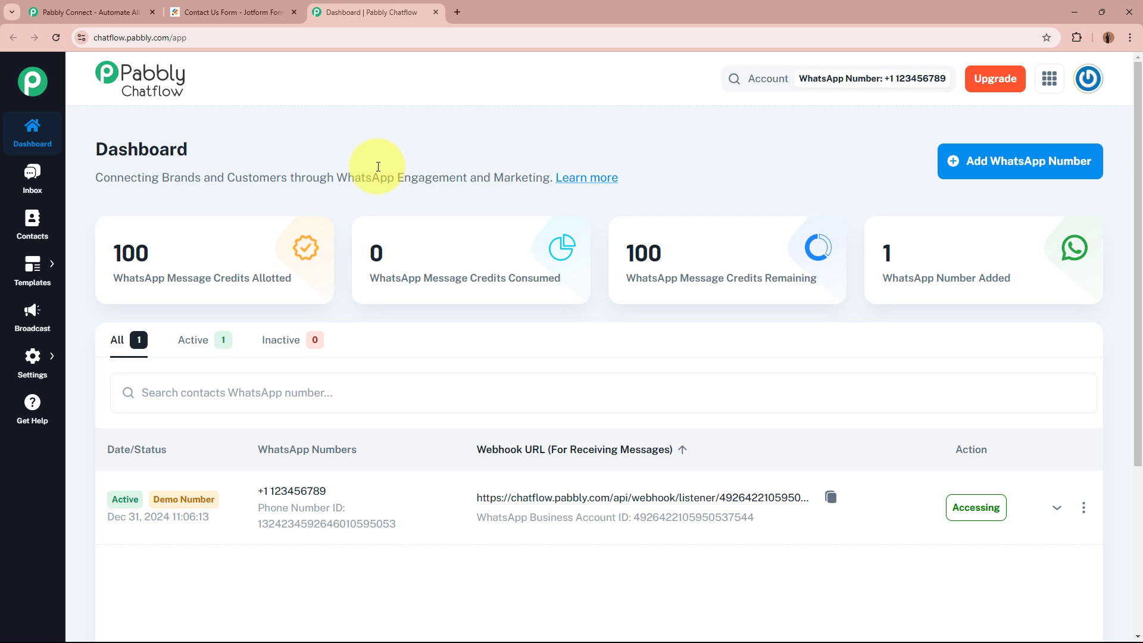
Review the Jotform contact form against the Chatflow dashboard, then go to the Pabbly Connect website.
{"action": "left_click", "coordinate": [256, 12]}
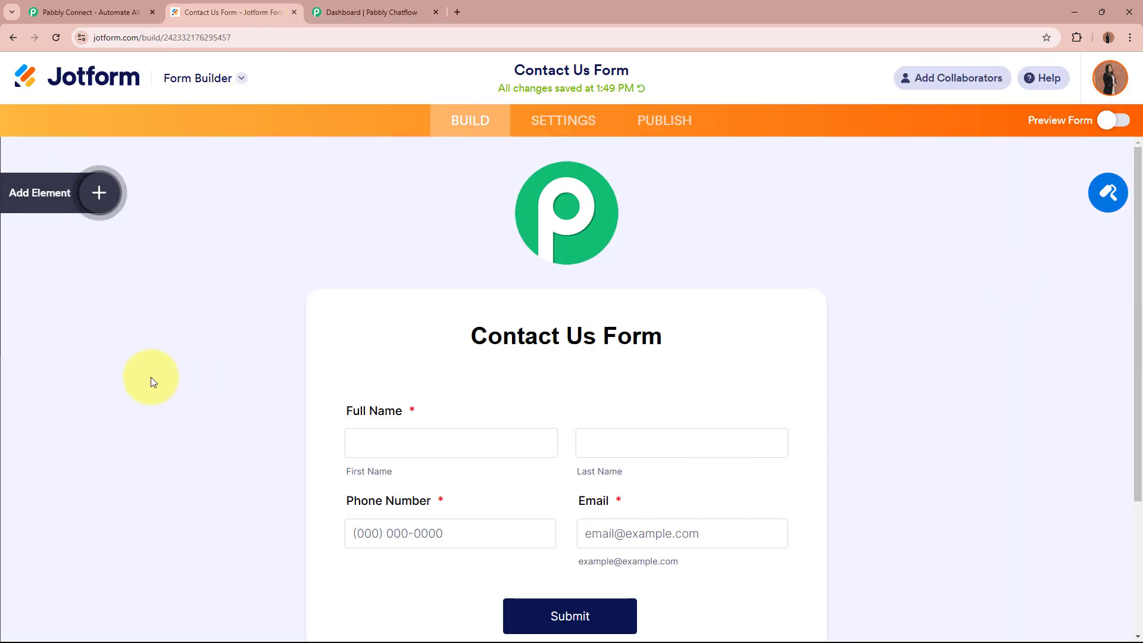
{"action": "left_click", "coordinate": [387, 14]}
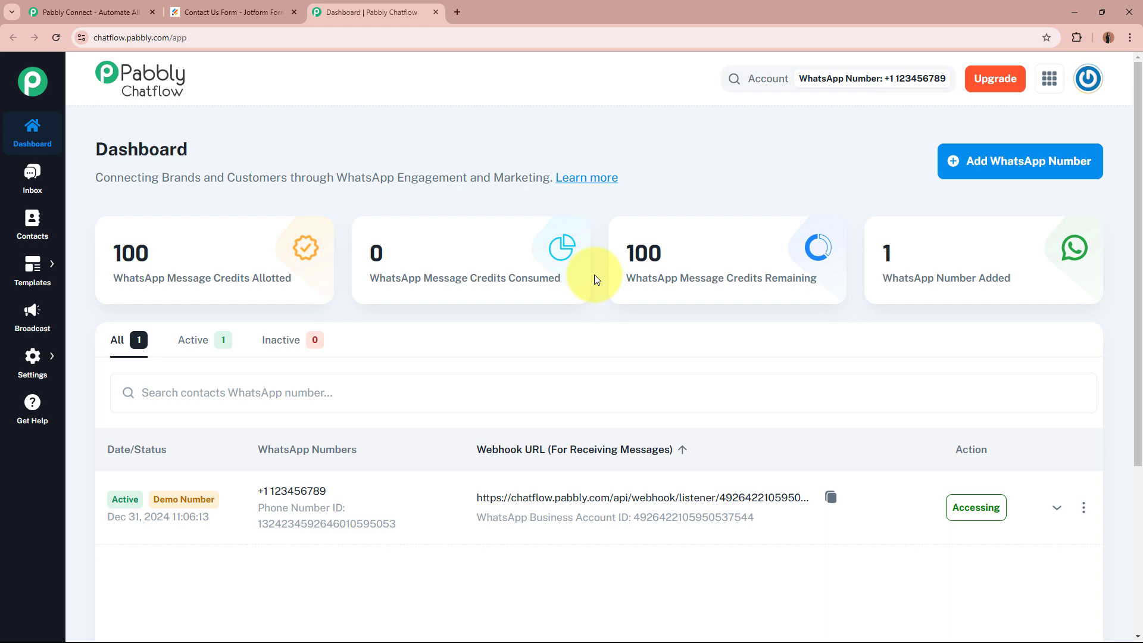
{"action": "left_click", "coordinate": [226, 8]}
{"action": "left_click", "coordinate": [397, 8]}
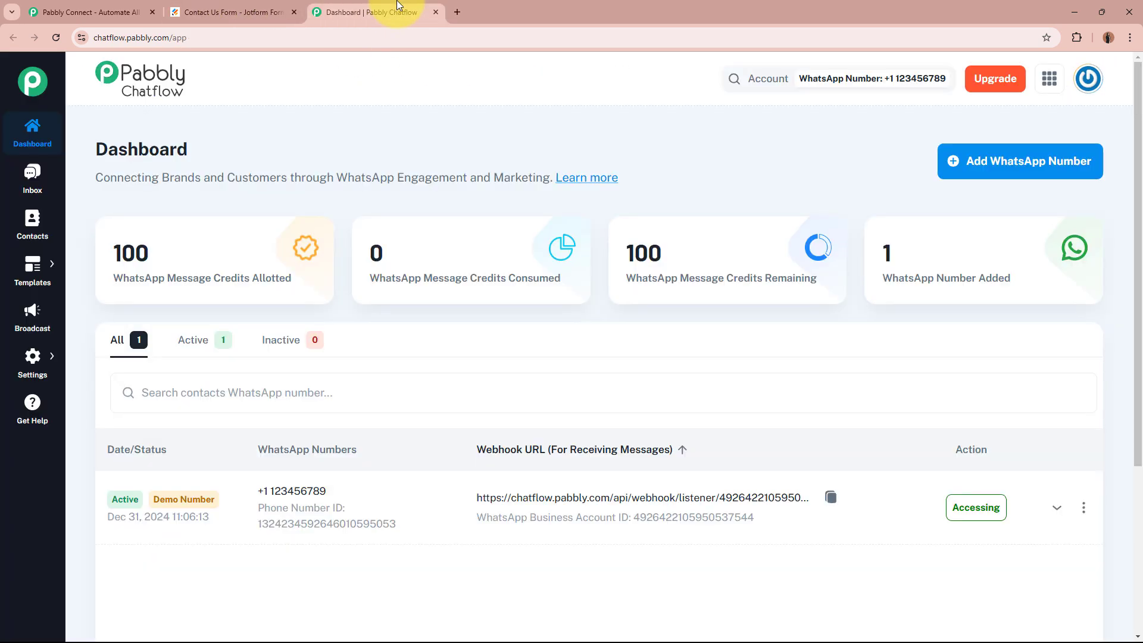
{"action": "left_click", "coordinate": [89, 12]}
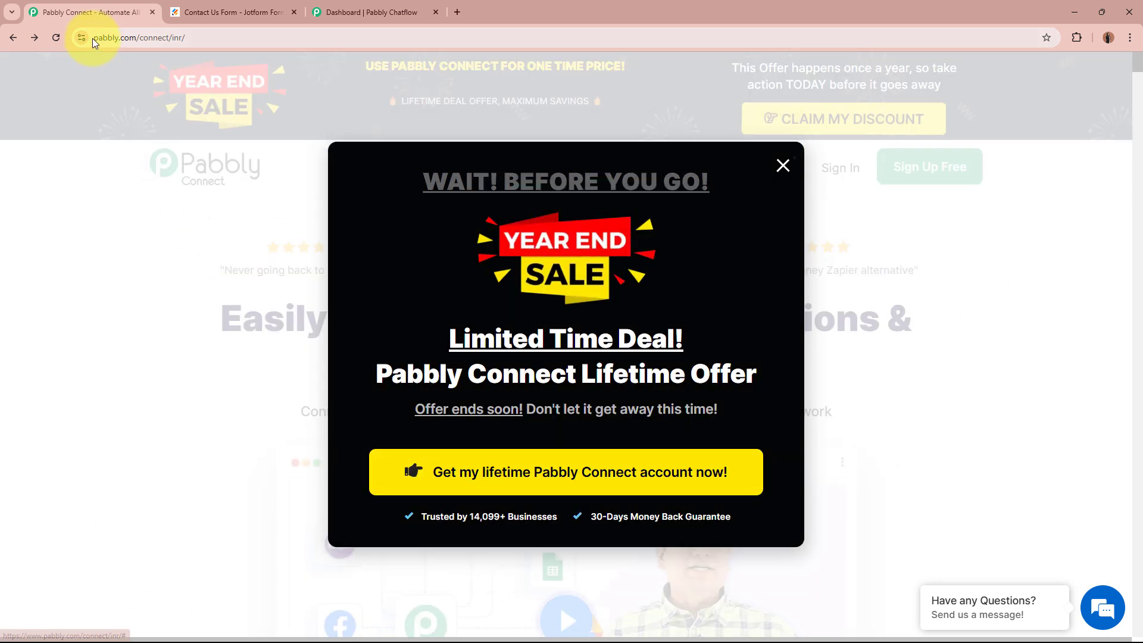
Dismiss the year-end sale popup and sign in to the Pabbly account.
{"action": "left_click", "coordinate": [92, 38]}
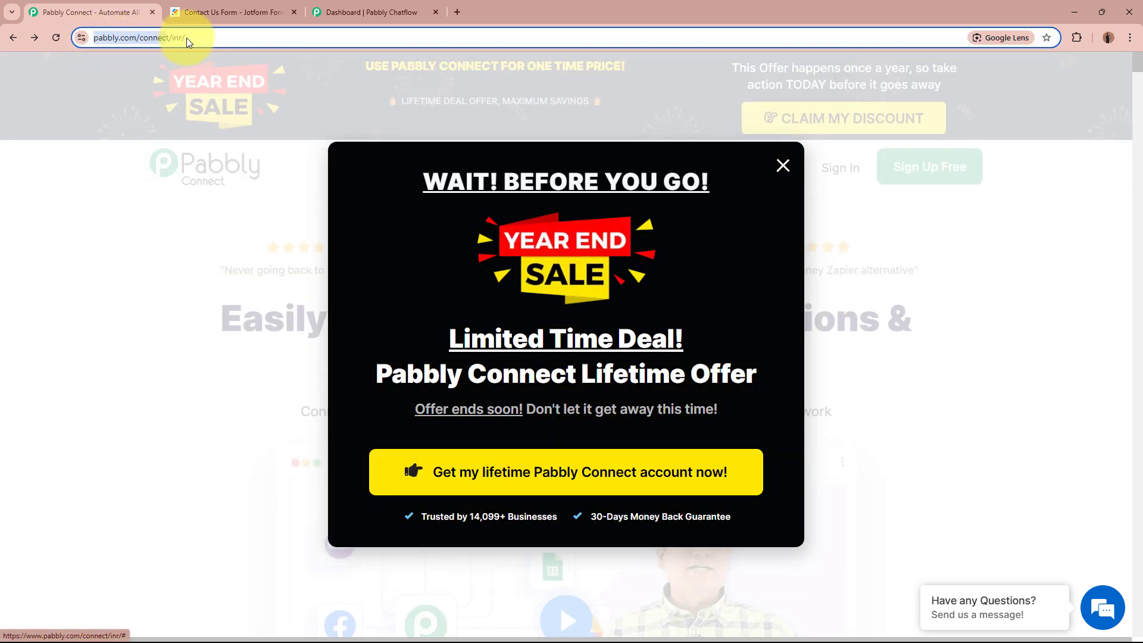
{"action": "left_click", "coordinate": [199, 364]}
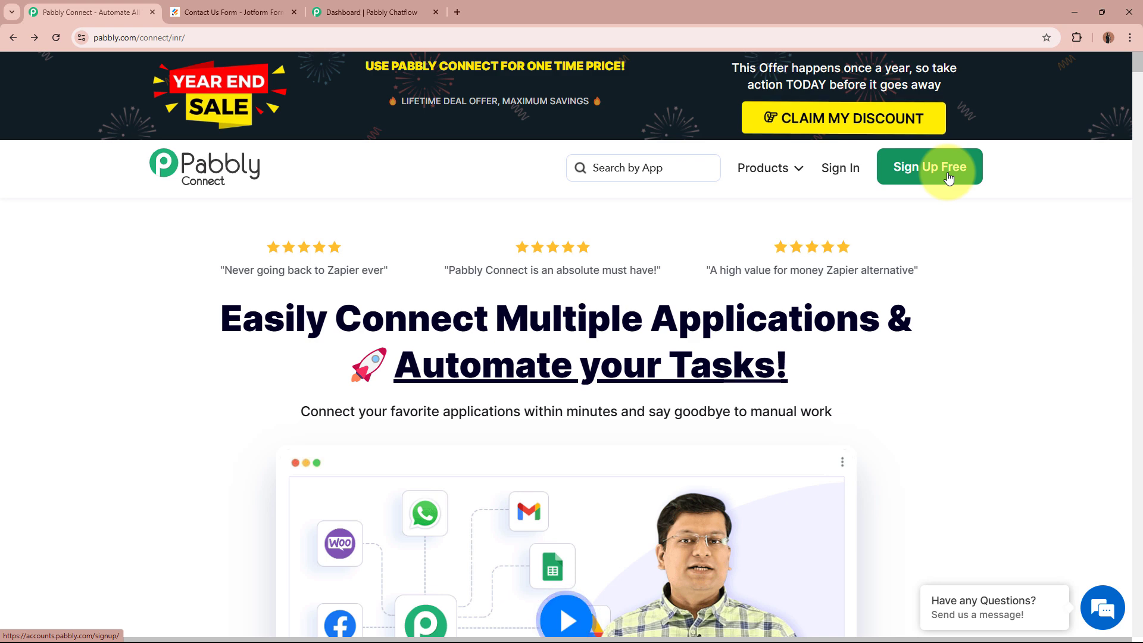
{"action": "left_click", "coordinate": [841, 175]}
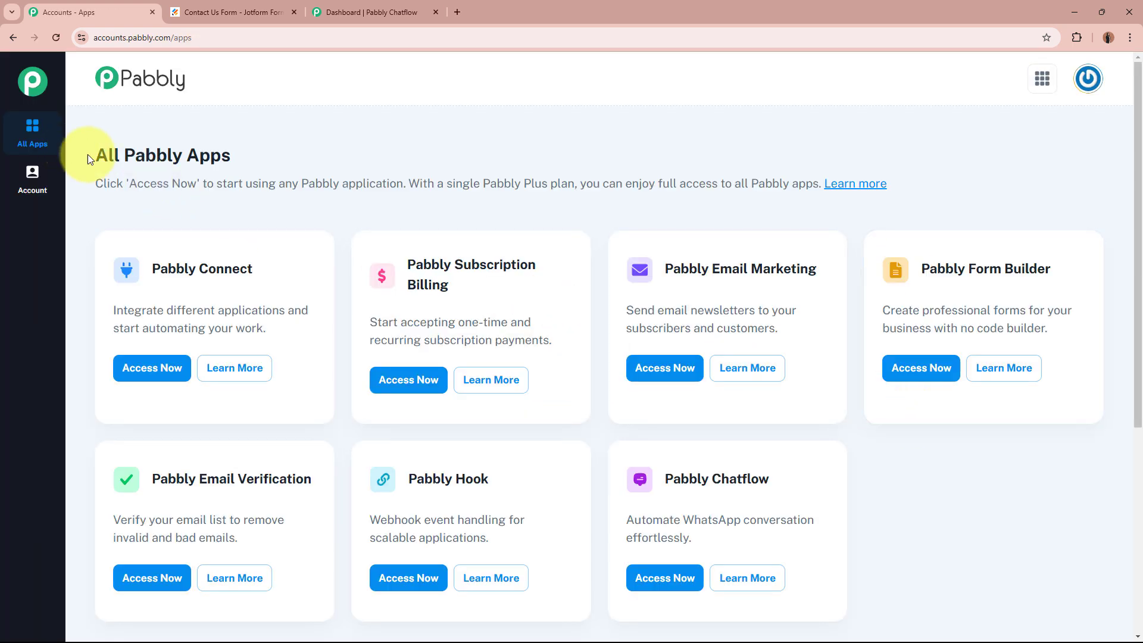
Point out the All Pabbly Apps heading and the Pabbly Connect and Chatflow apps.
{"action": "triple_click", "coordinate": [177, 156]}
{"action": "left_click", "coordinate": [292, 156]}
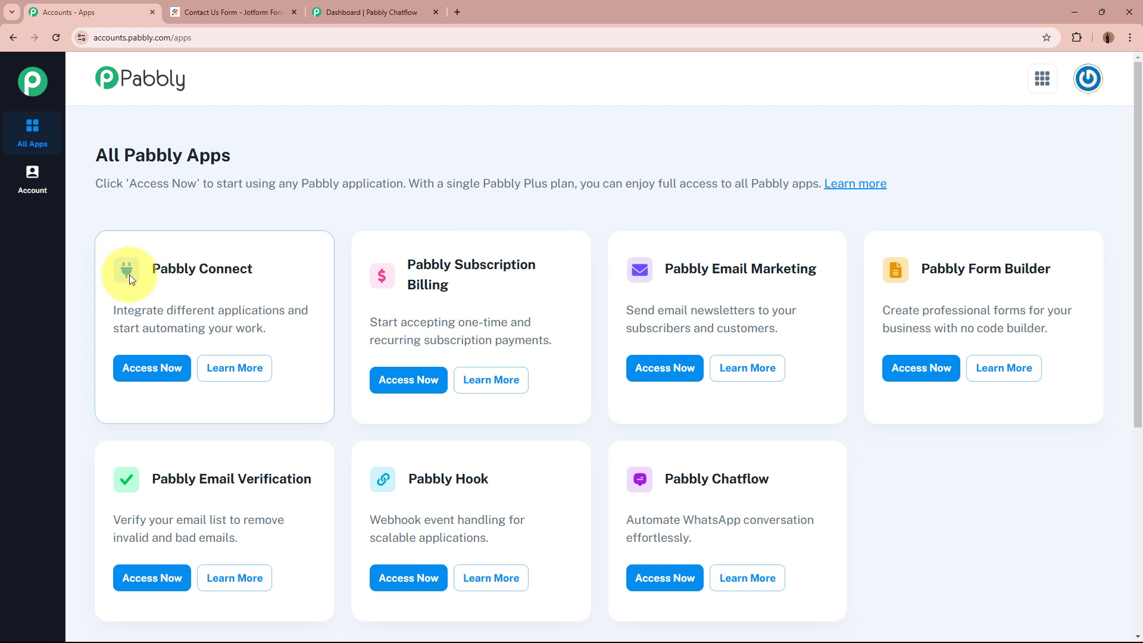
{"action": "left_click_drag", "start_coordinate": [151, 270], "coordinate": [250, 288]}
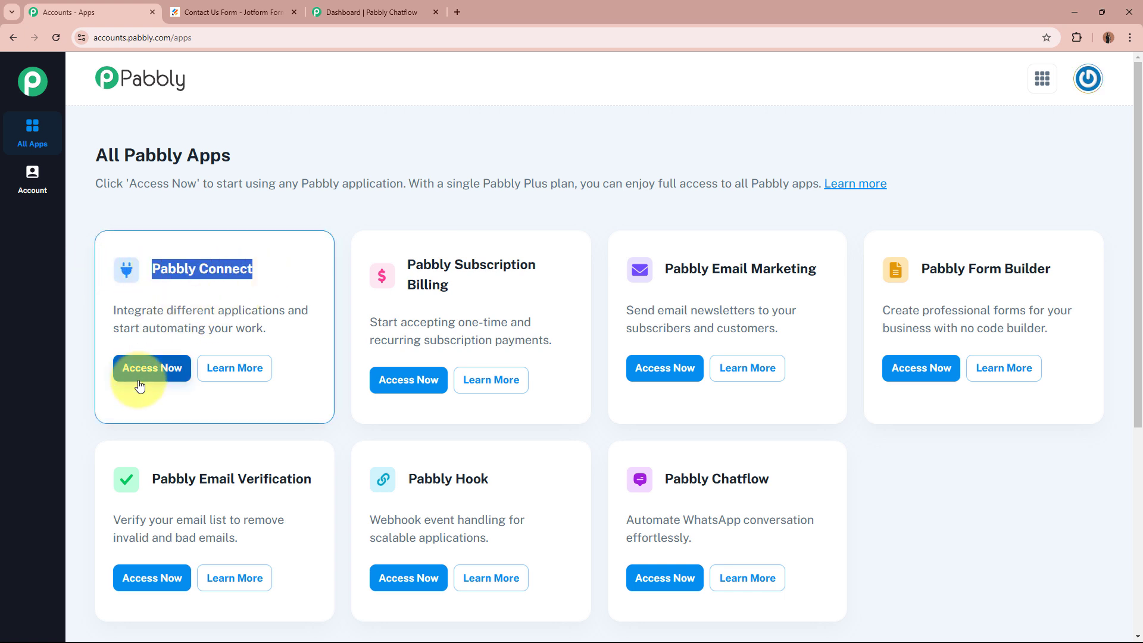
{"action": "left_click", "coordinate": [146, 411]}
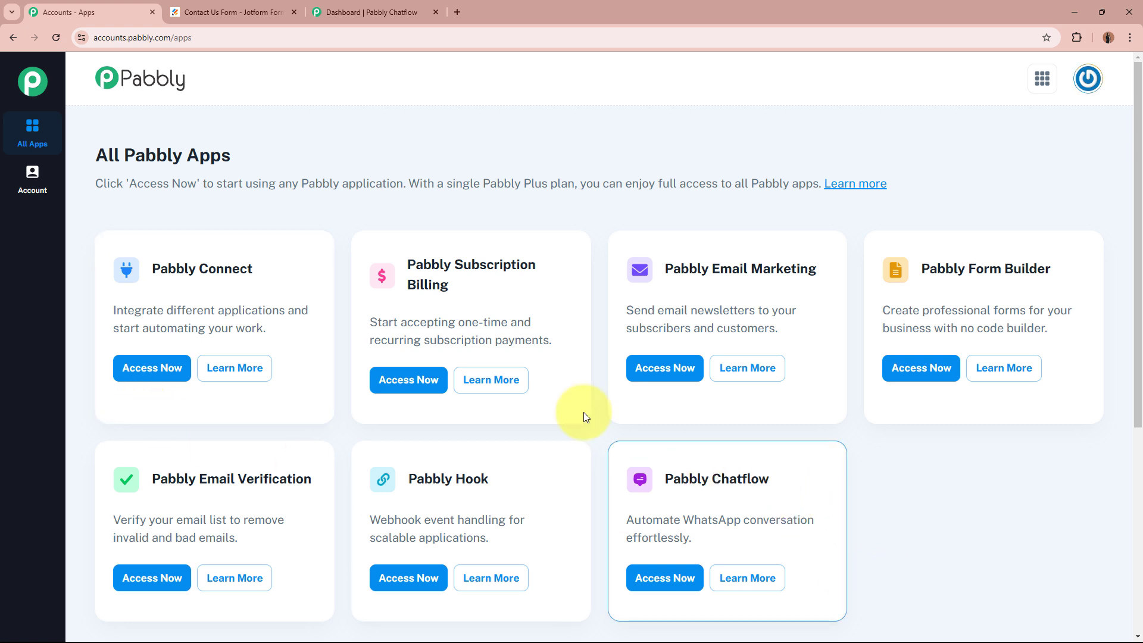
{"action": "triple_click", "coordinate": [684, 483]}
{"action": "left_click", "coordinate": [792, 484]}
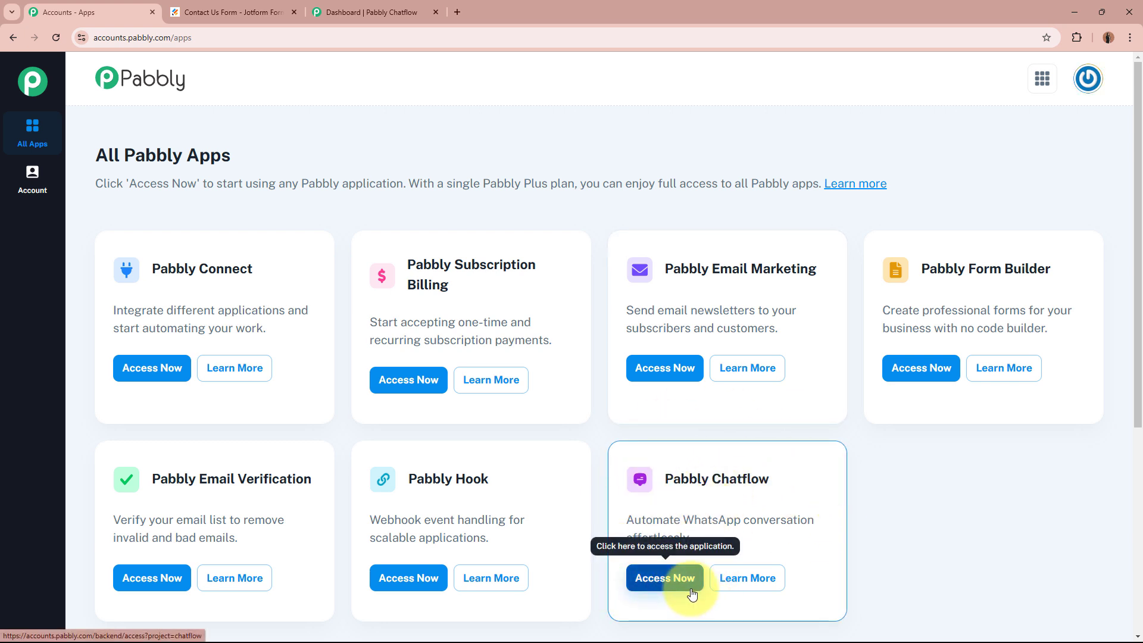
Open Pabbly Connect from the apps list and start a new workflow.
{"action": "left_click", "coordinate": [156, 367]}
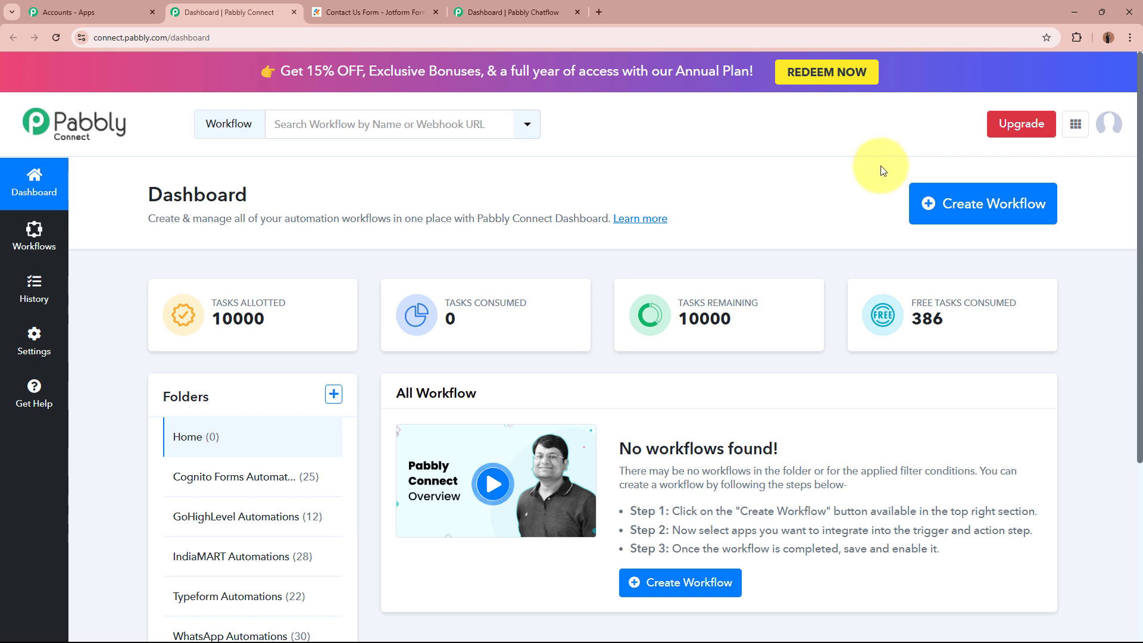
{"action": "left_click", "coordinate": [911, 186]}
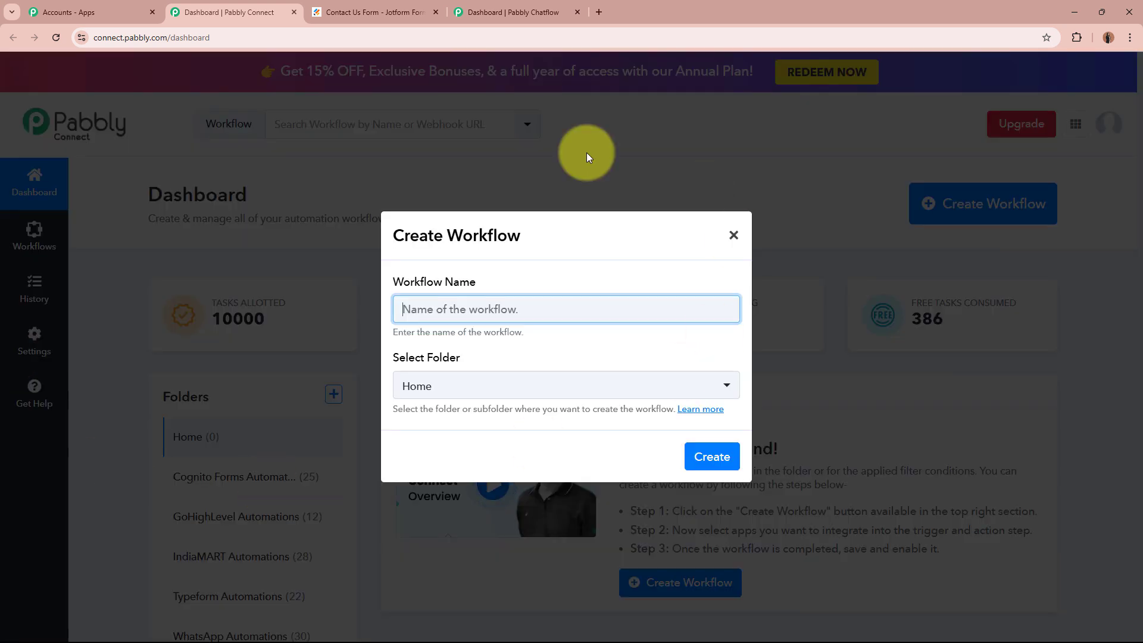
{"action": "left_click_drag", "start_coordinate": [402, 284], "coordinate": [449, 308]}
{"action": "left_click_drag", "start_coordinate": [394, 358], "coordinate": [466, 355]}
{"action": "left_click", "coordinate": [466, 355]}
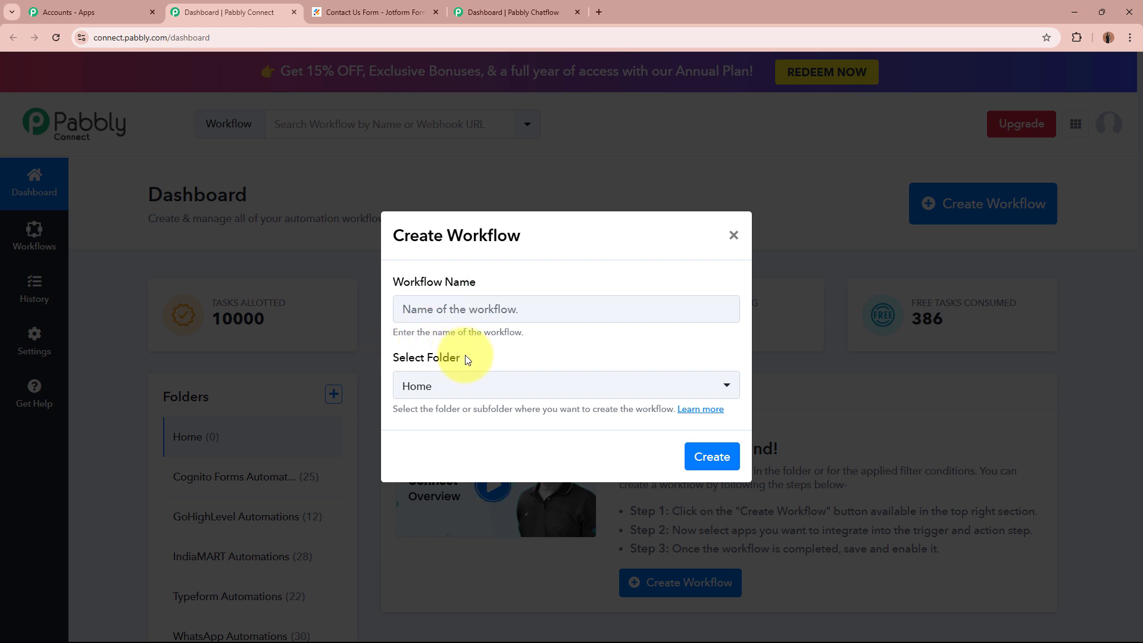
Create the workflow 'Send WhatsApp Message on Jotform Submission using Pabbly Chatflow' in WhatsApp Automations.
{"action": "left_click", "coordinate": [532, 312]}
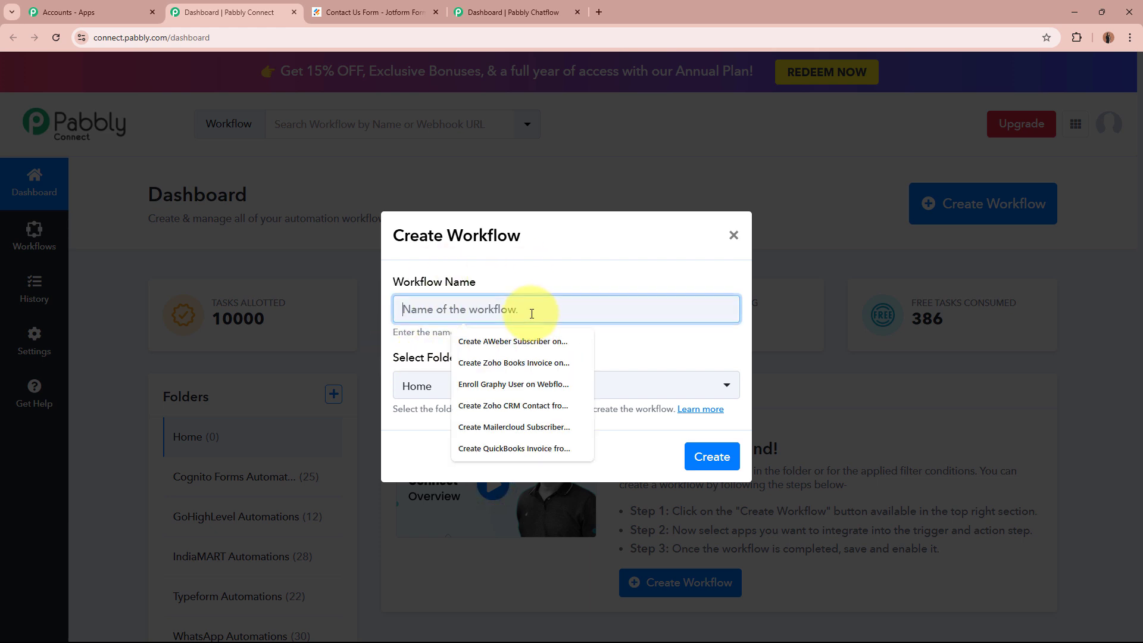
{"action": "type", "text": "Send WhatsApp Message on Jotform Submission using Pabbly Chatflow"}
{"action": "left_click", "coordinate": [530, 352]}
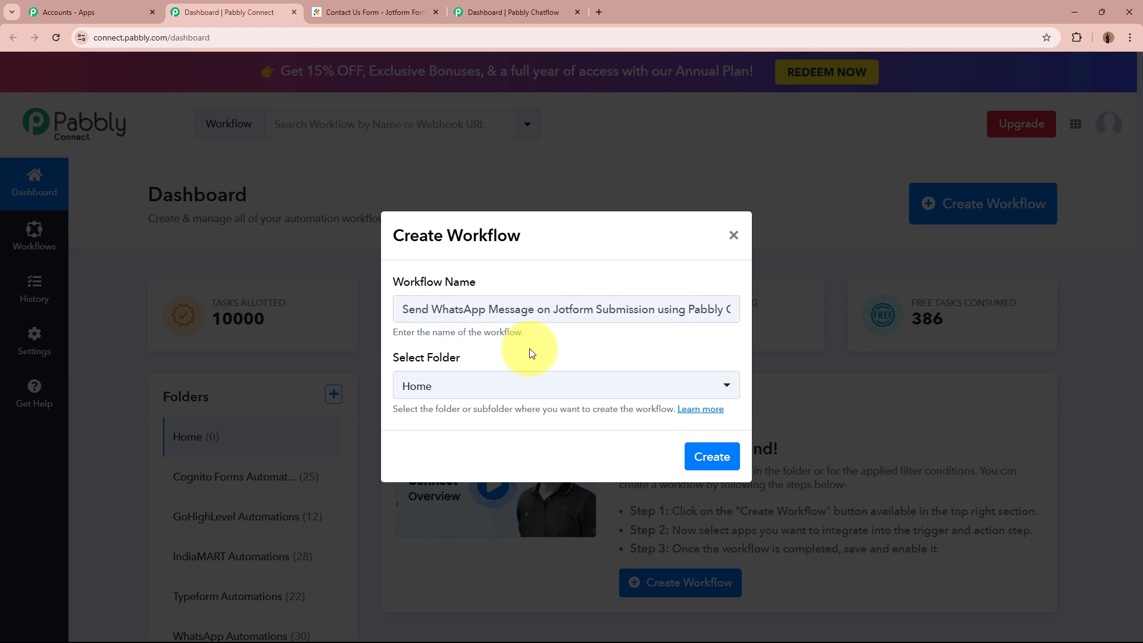
{"action": "left_click_drag", "start_coordinate": [519, 309], "coordinate": [729, 309]}
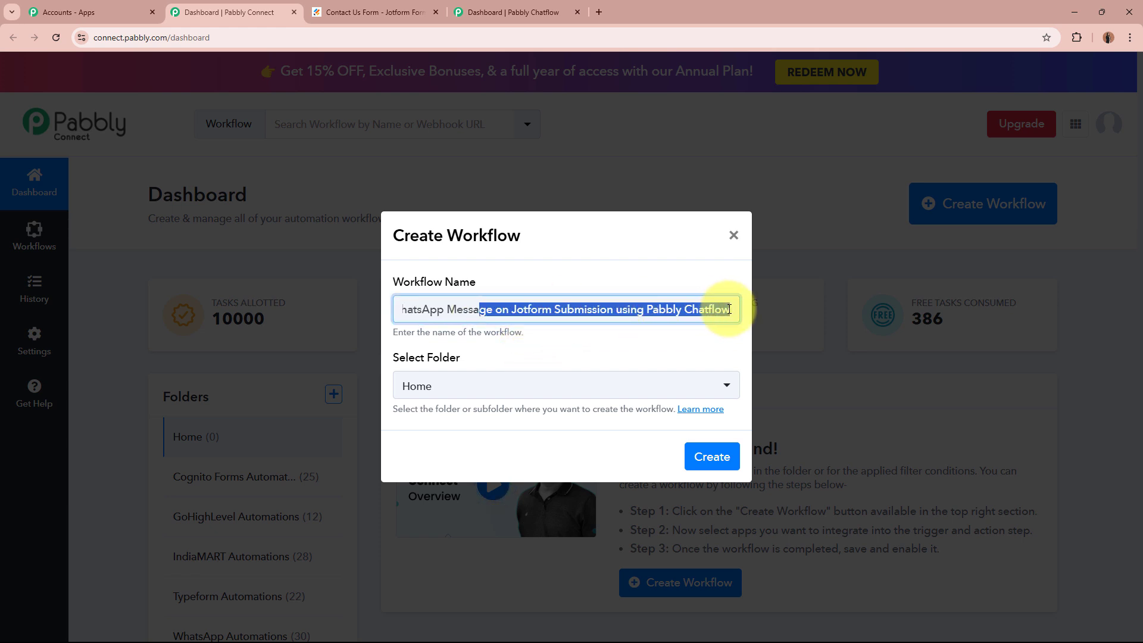
{"action": "left_click", "coordinate": [659, 288]}
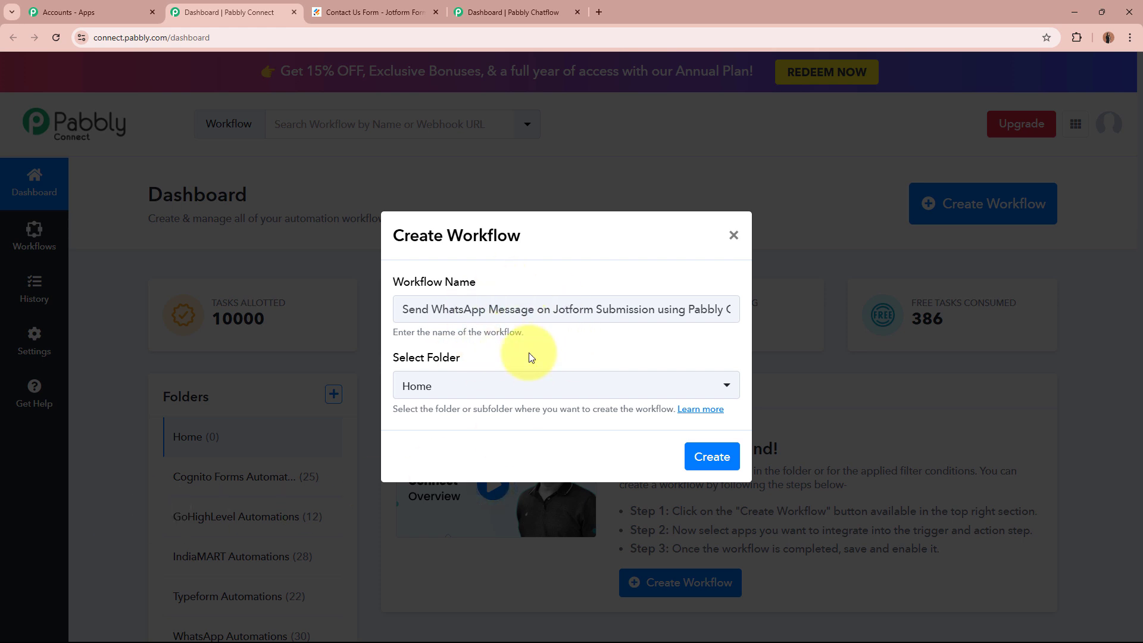
{"action": "left_click", "coordinate": [523, 393]}
{"action": "scroll", "coordinate": [534, 572], "scroll_direction": "down", "scroll_amount": 1}
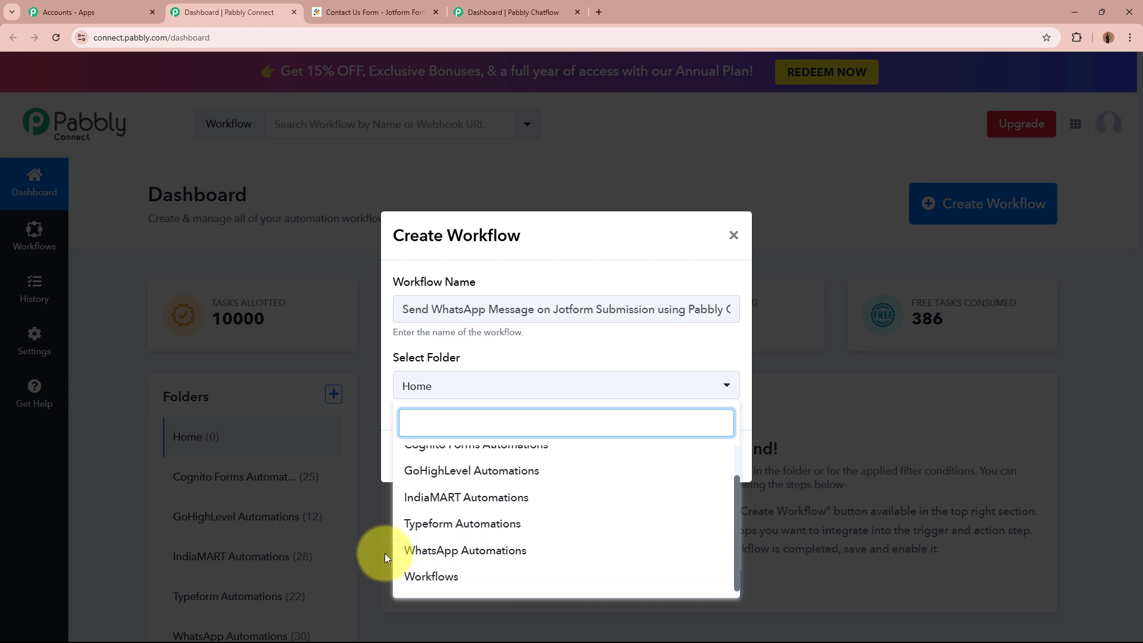
{"action": "left_click", "coordinate": [542, 555]}
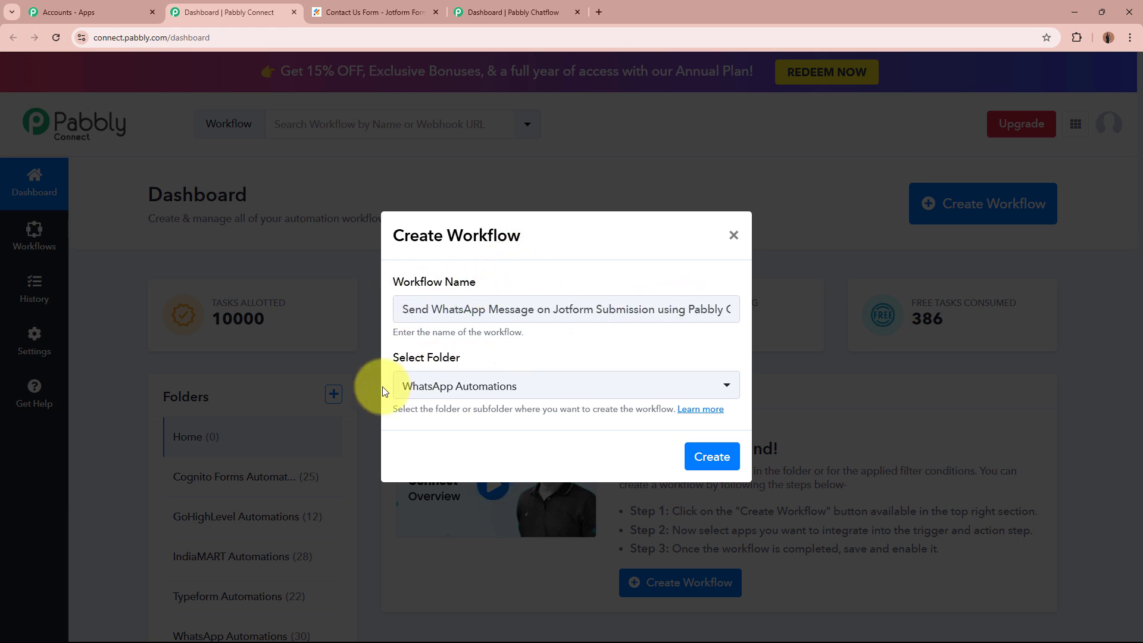
{"action": "left_click", "coordinate": [712, 456]}
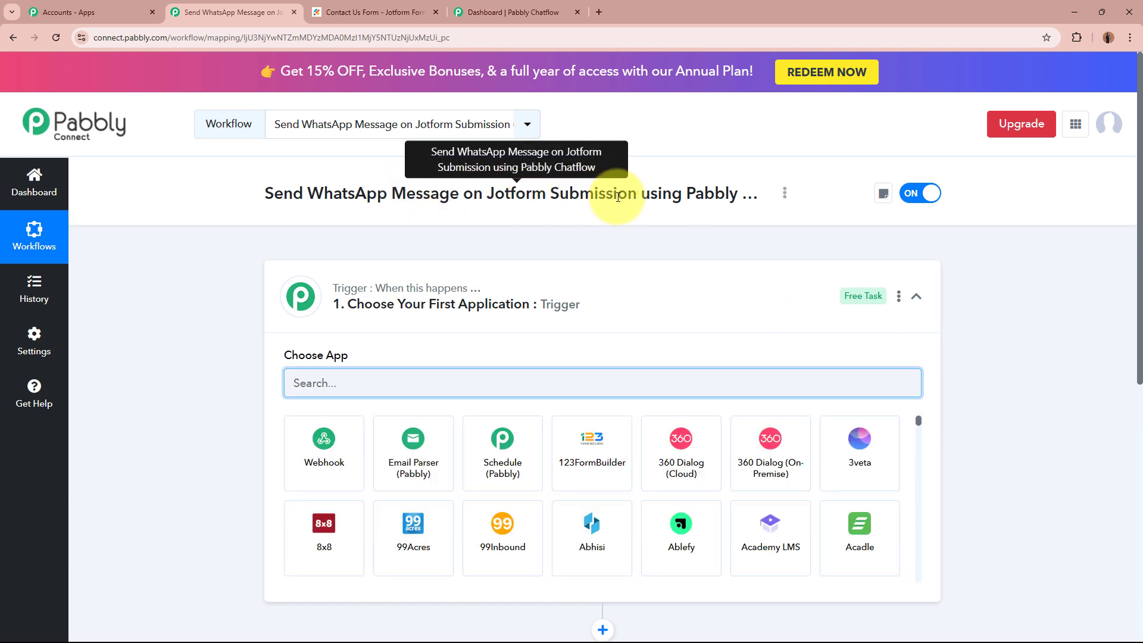
Search 'Jotf' and choose Jotform as the workflow's trigger app.
{"action": "left_click", "coordinate": [676, 301]}
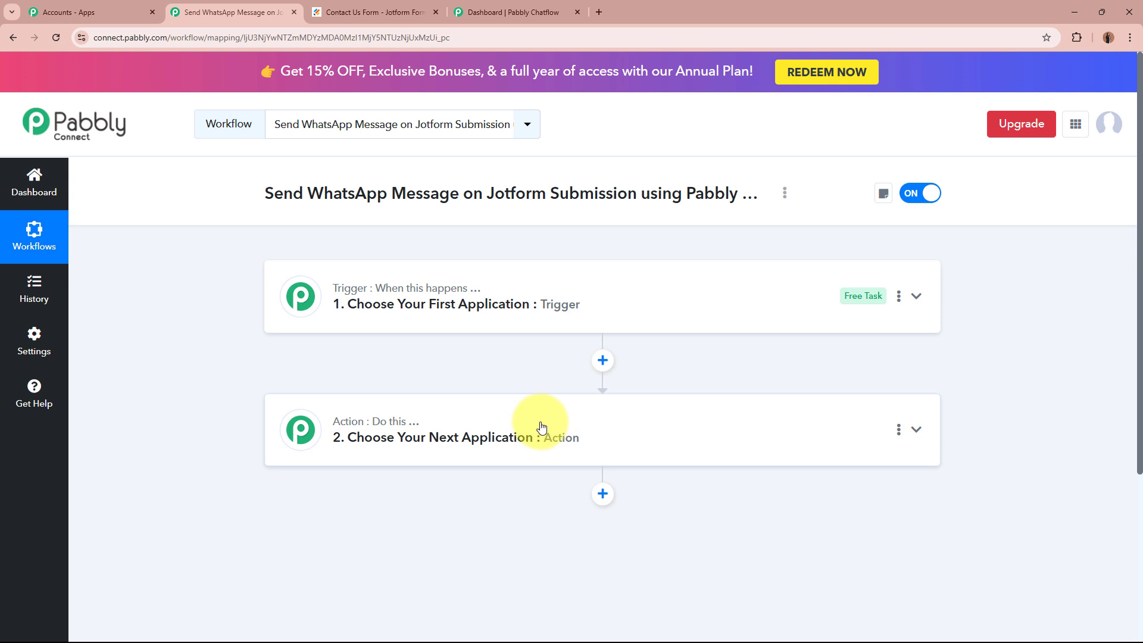
{"action": "left_click", "coordinate": [770, 290]}
{"action": "left_click", "coordinate": [548, 383]}
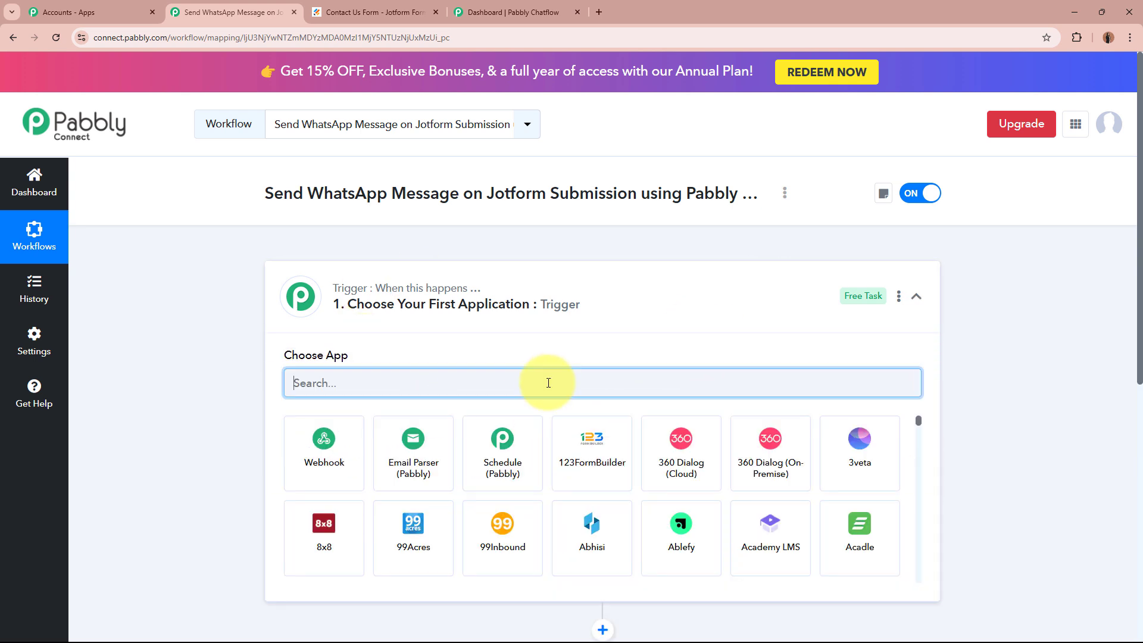
{"action": "type", "text": "Jotform"}
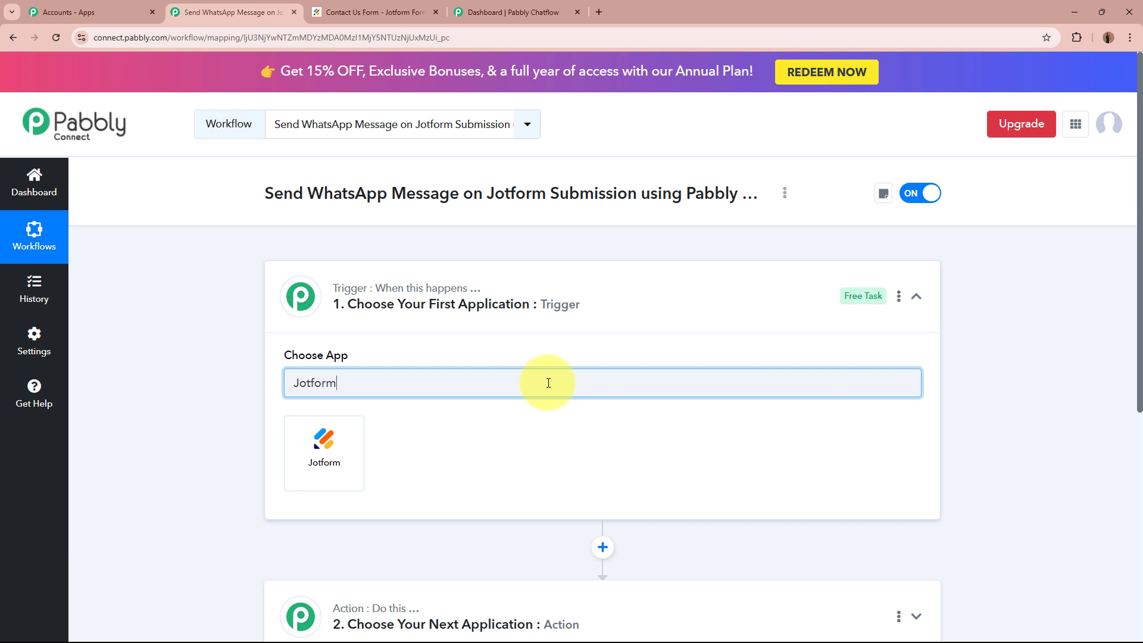
{"action": "left_click", "coordinate": [302, 457]}
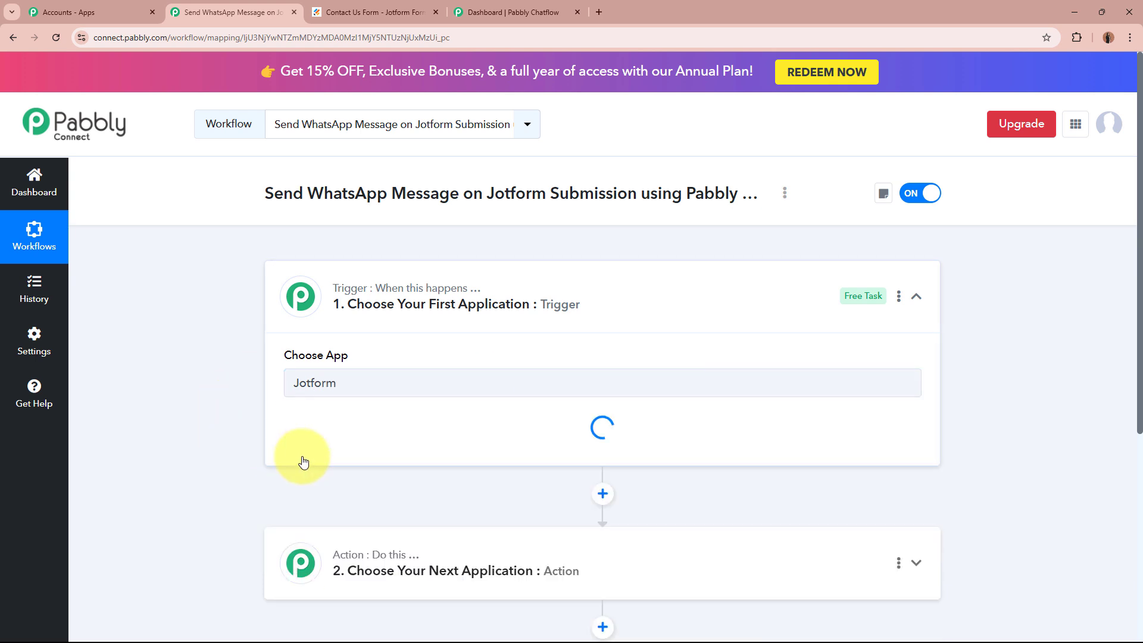
Look over the Jotform contact form, then return to the workflow.
{"action": "left_click", "coordinate": [417, 11]}
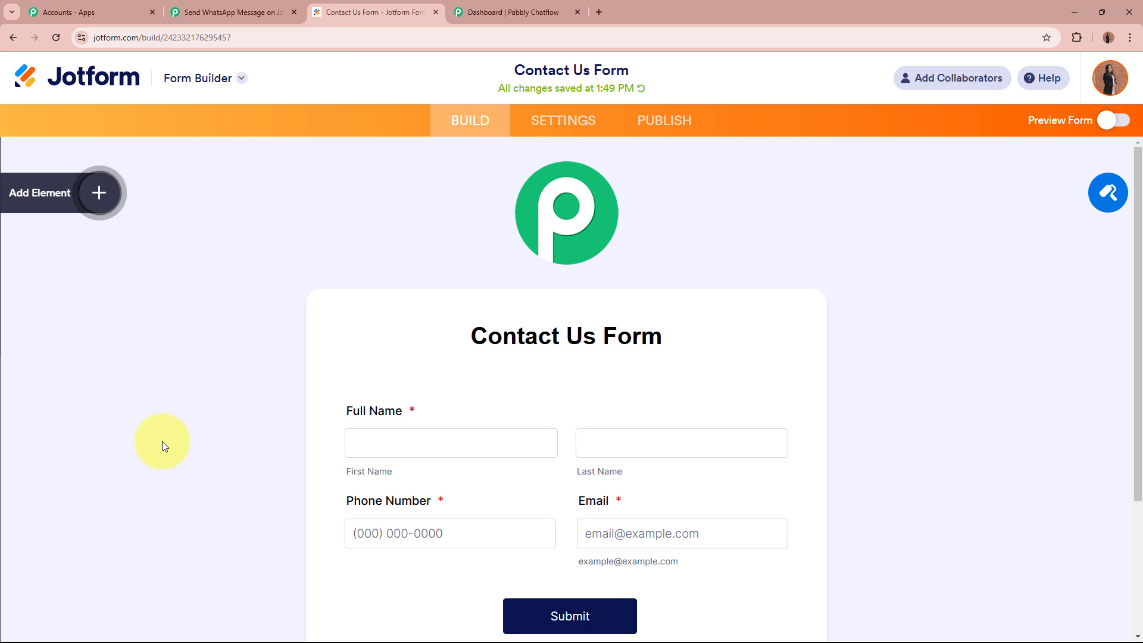
{"action": "scroll", "coordinate": [205, 358], "scroll_direction": "down", "scroll_amount": 2}
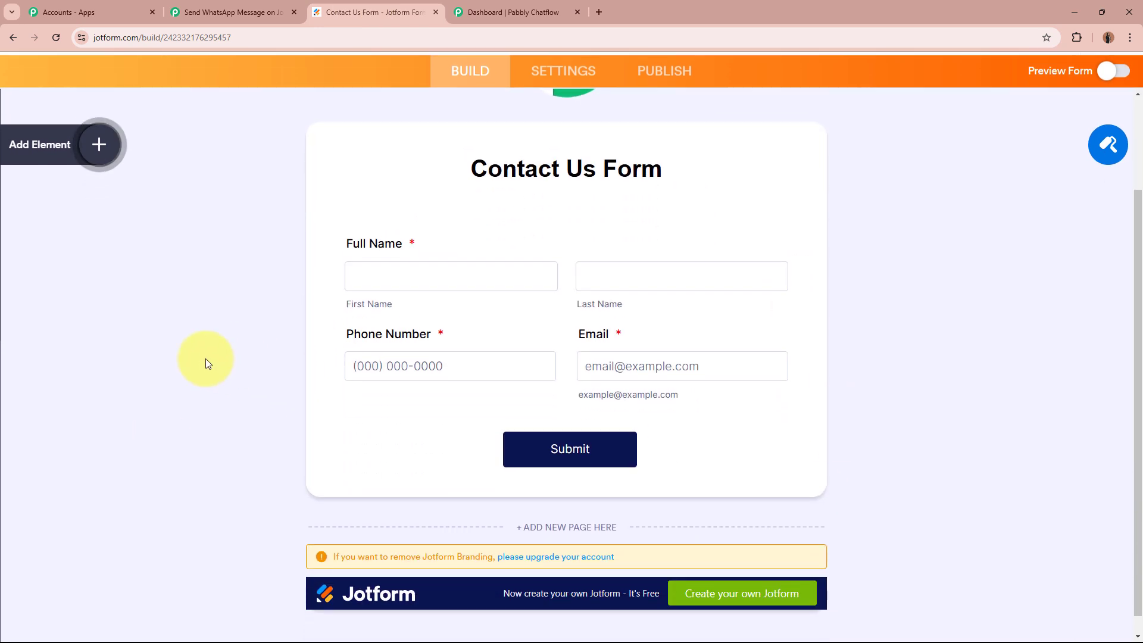
{"action": "scroll", "coordinate": [205, 358], "scroll_direction": "up", "scroll_amount": 2}
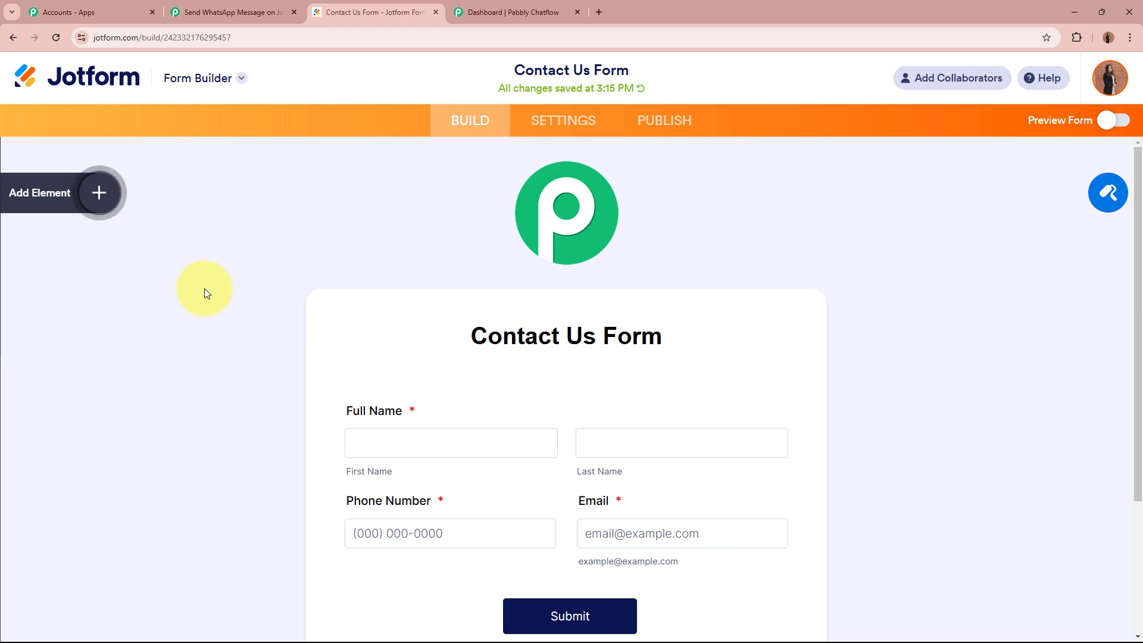
{"action": "scroll", "coordinate": [205, 288], "scroll_direction": "down", "scroll_amount": 3}
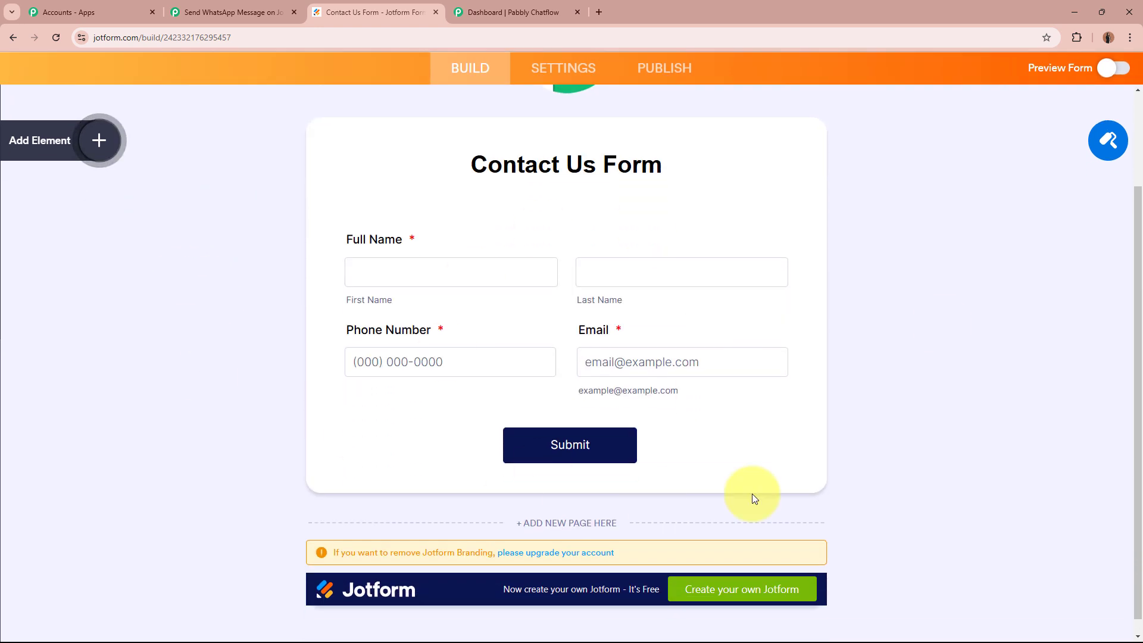
{"action": "left_click", "coordinate": [229, 11]}
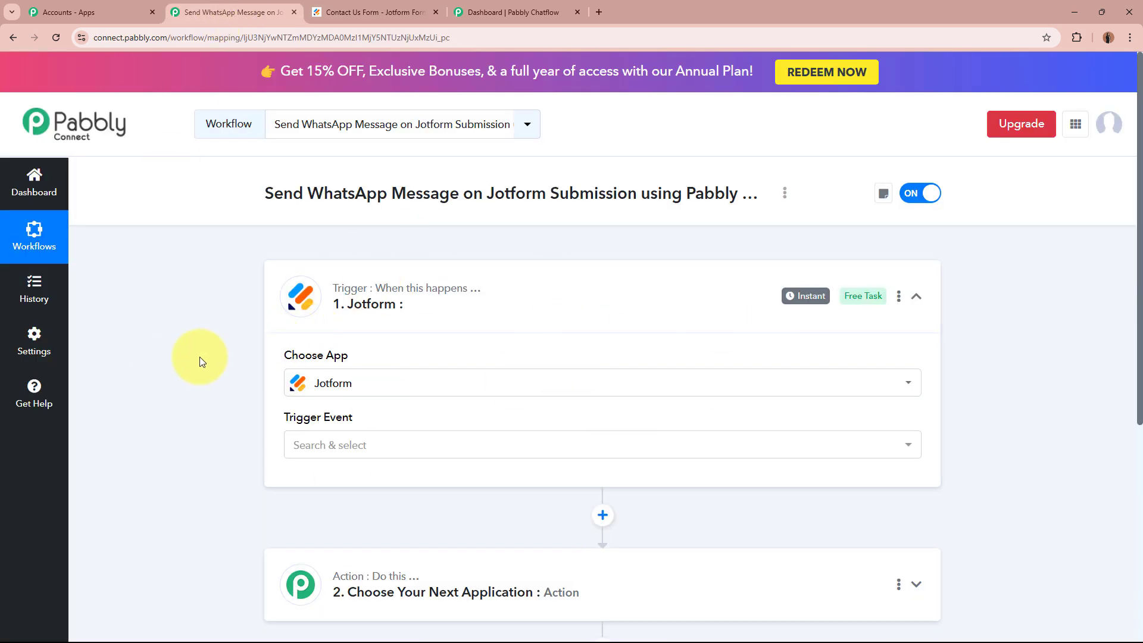
Set the Jotform trigger event to New Response.
{"action": "left_click", "coordinate": [437, 444]}
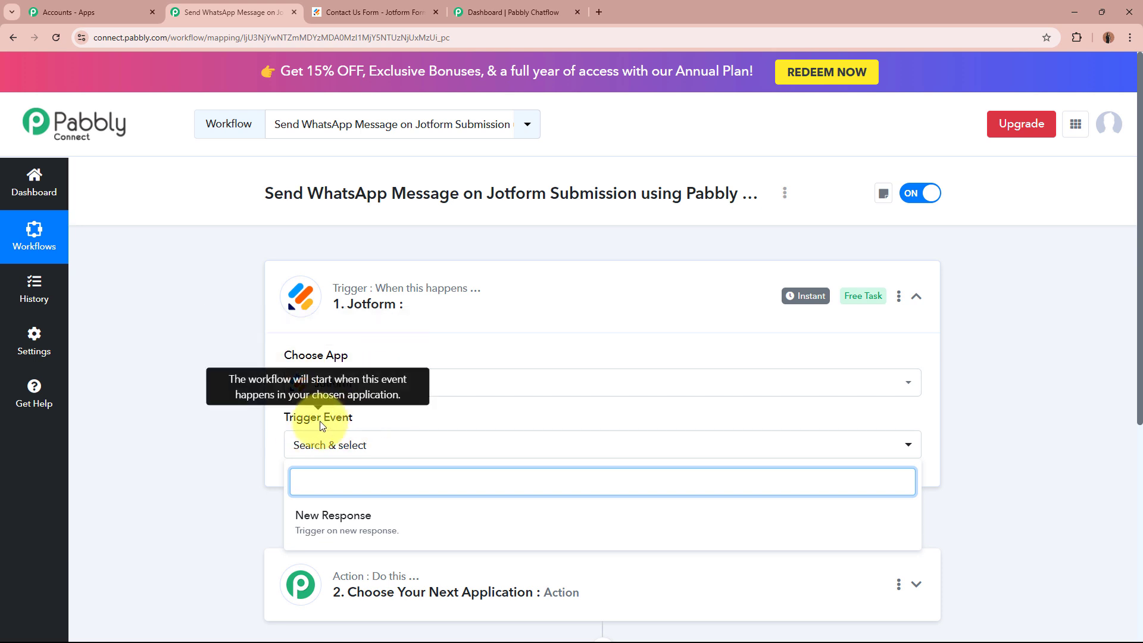
{"action": "left_click", "coordinate": [372, 508]}
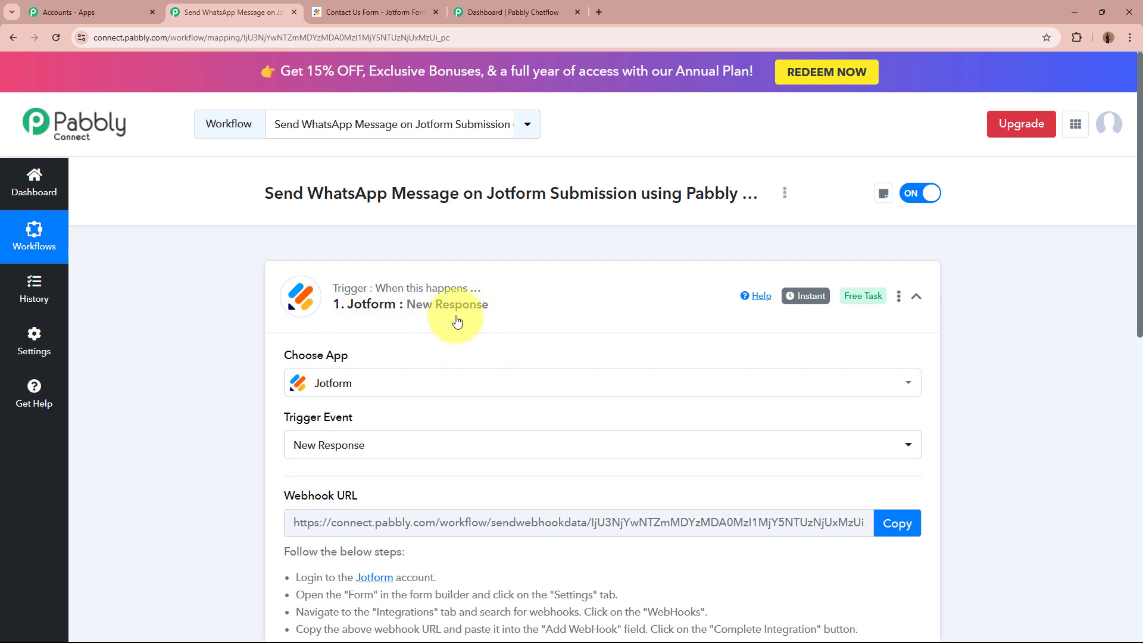
{"action": "scroll", "coordinate": [457, 322], "scroll_direction": "down", "scroll_amount": 4}
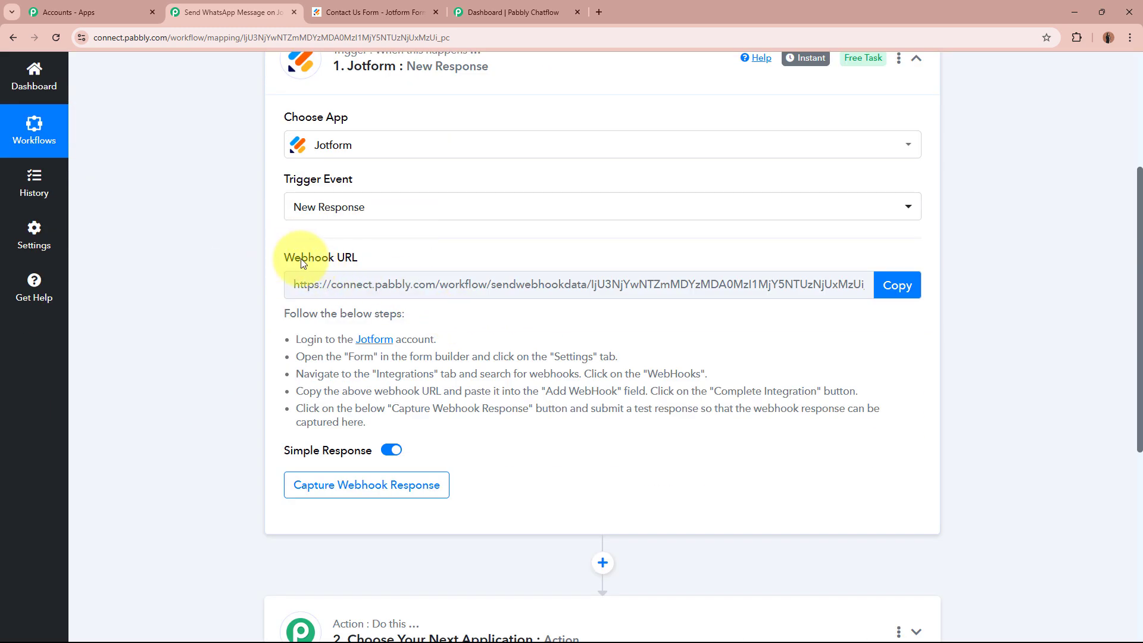
Read the webhook setup instructions and copy the trigger's webhook URL.
{"action": "triple_click", "coordinate": [307, 260]}
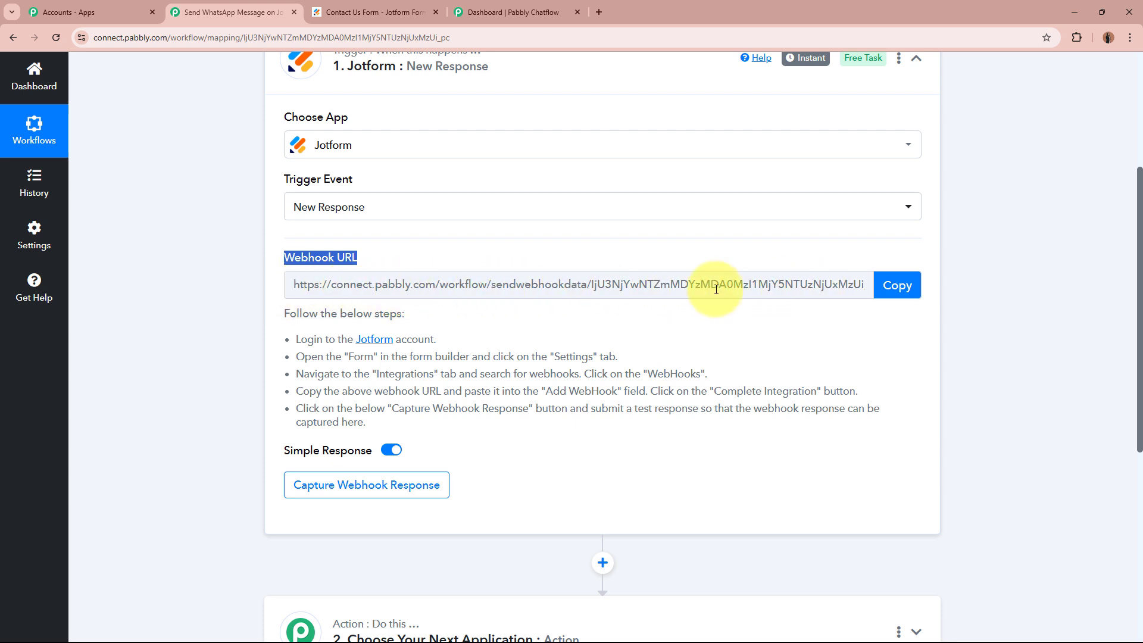
{"action": "left_click", "coordinate": [167, 333]}
{"action": "left_click_drag", "start_coordinate": [283, 316], "coordinate": [384, 411]}
{"action": "left_click", "coordinate": [397, 412]}
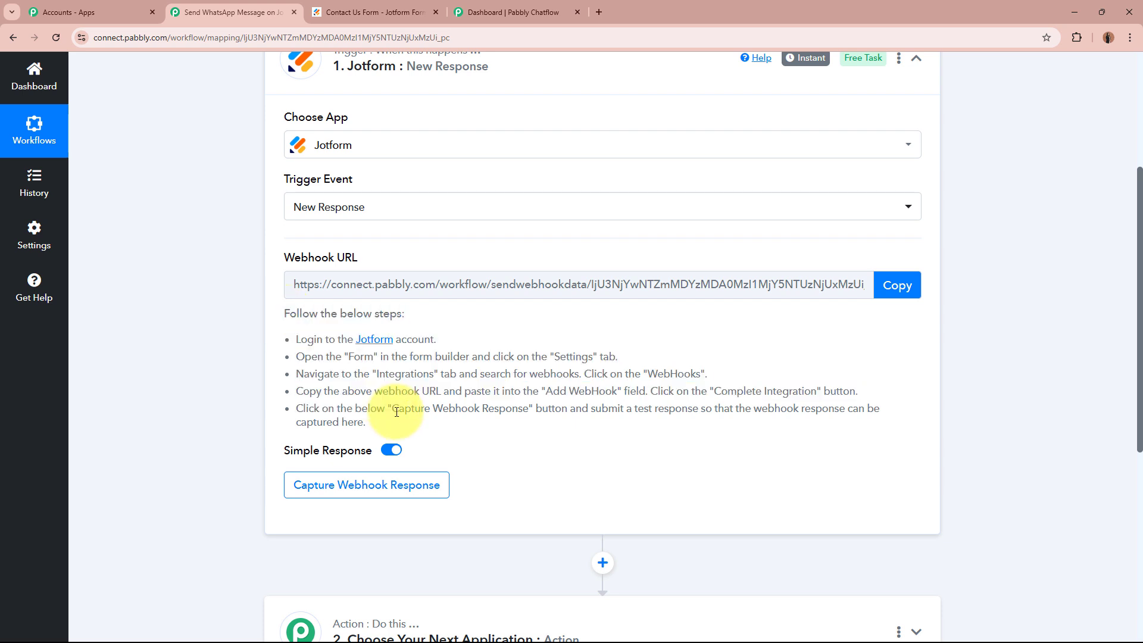
{"action": "left_click", "coordinate": [897, 285]}
{"action": "scroll", "coordinate": [981, 292], "scroll_direction": "up", "scroll_amount": 4}
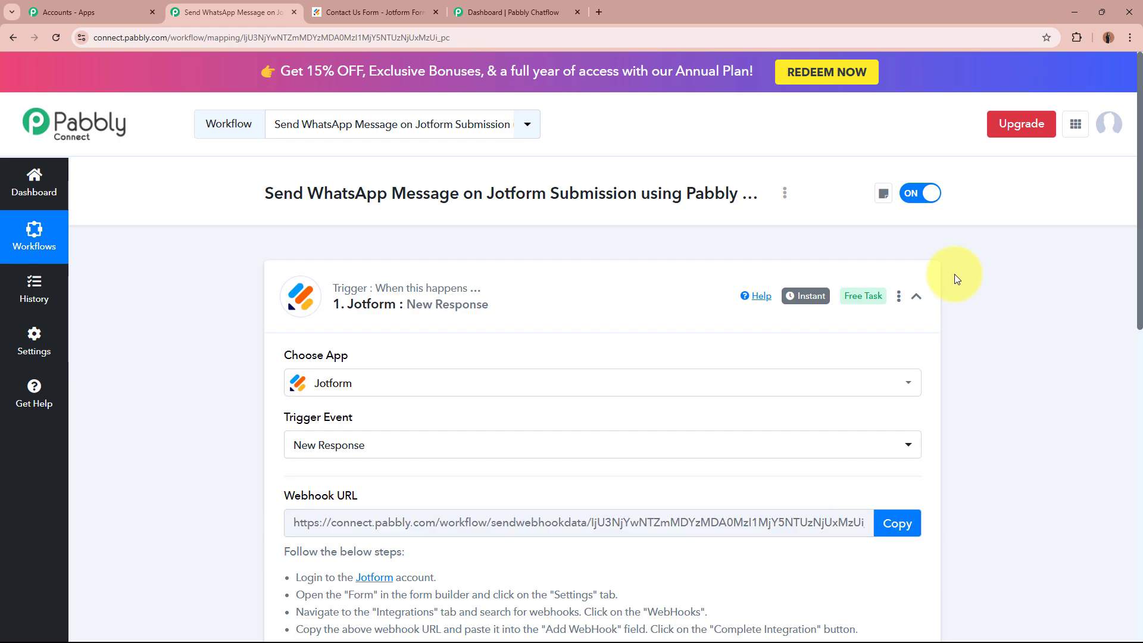
{"action": "left_click", "coordinate": [370, 6]}
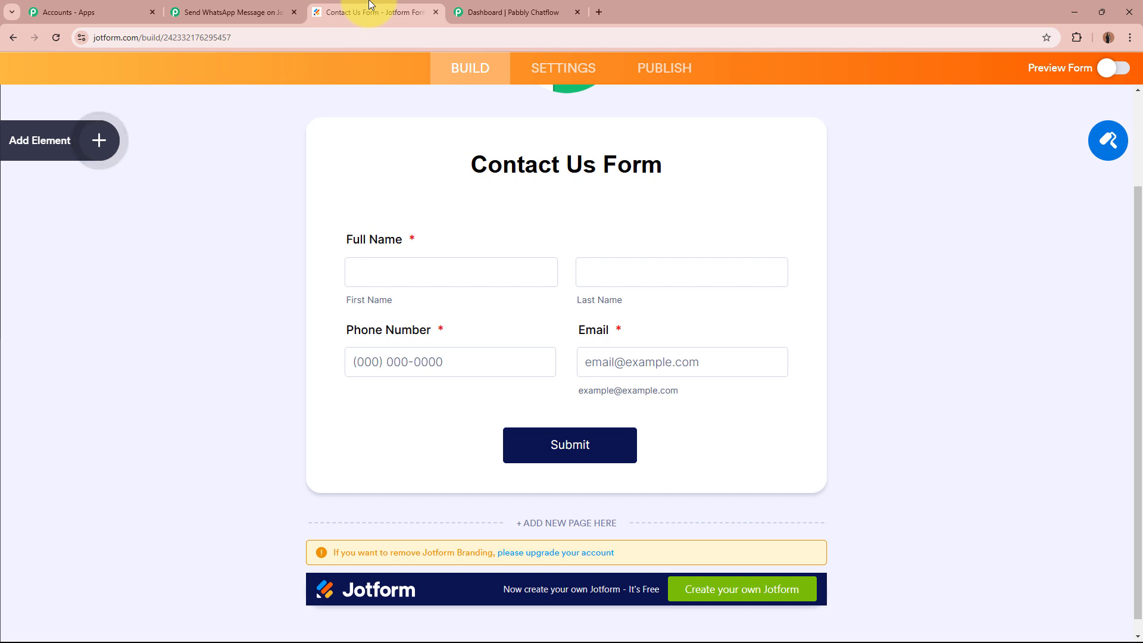
Open the Contact Us Form's Settings > Integrations page and focus its search box.
{"action": "scroll", "coordinate": [319, 154], "scroll_direction": "up", "scroll_amount": 3}
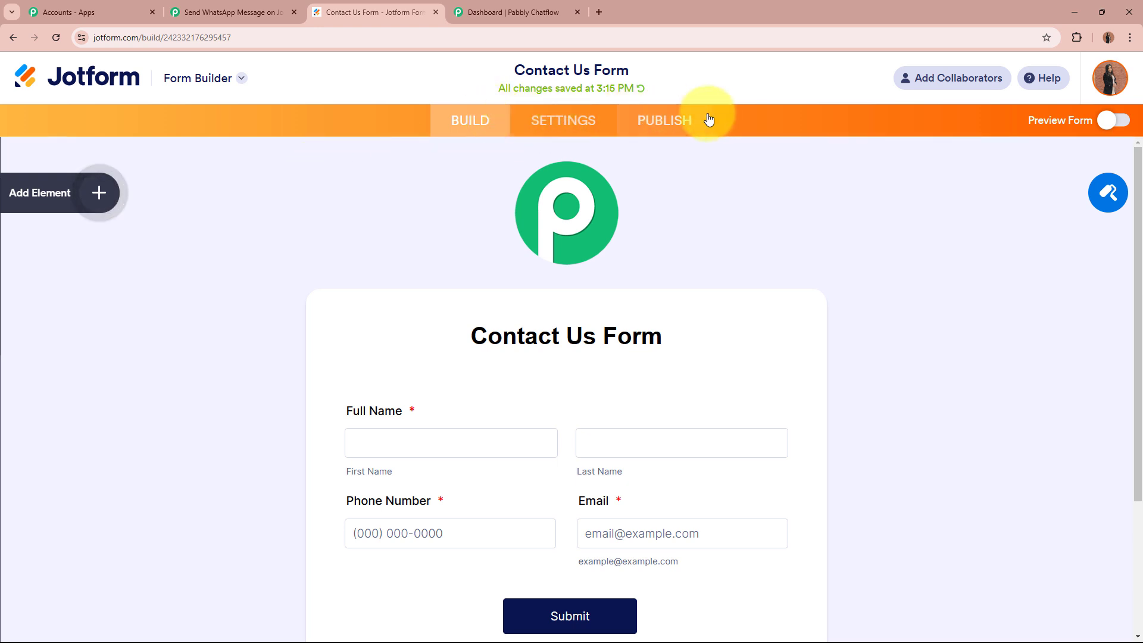
{"action": "left_click", "coordinate": [566, 120]}
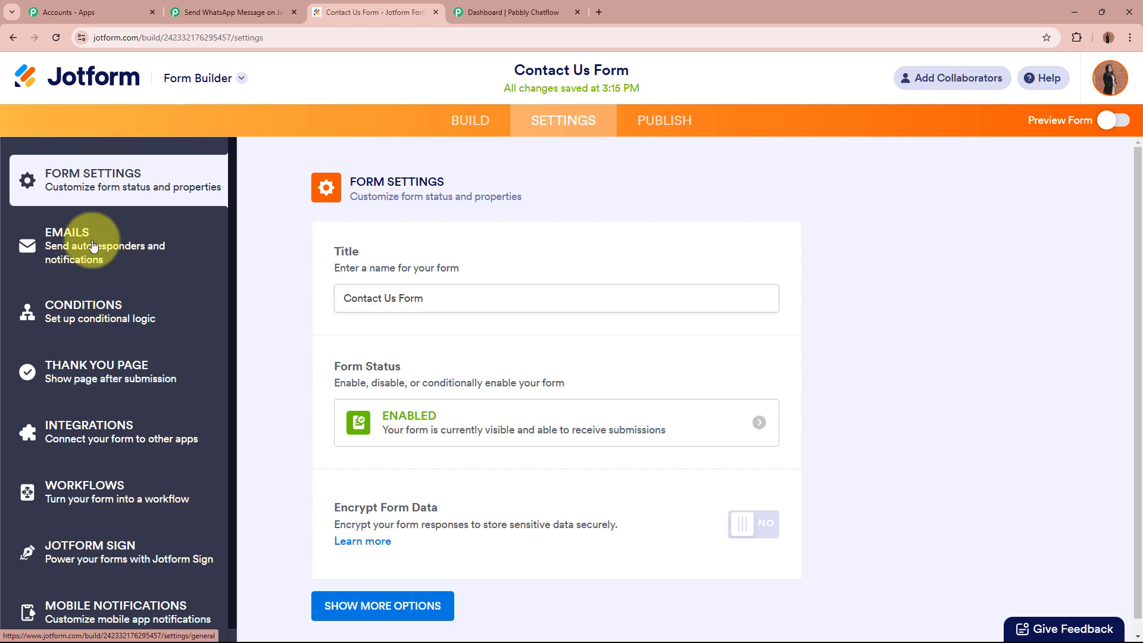
{"action": "left_click", "coordinate": [143, 434]}
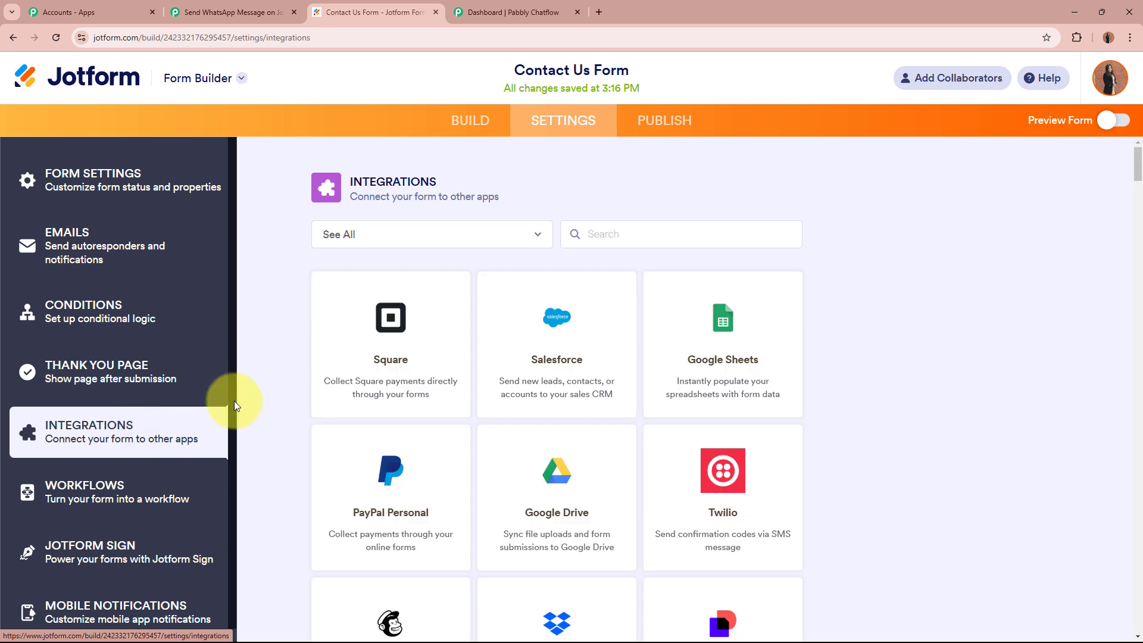
{"action": "left_click", "coordinate": [666, 244]}
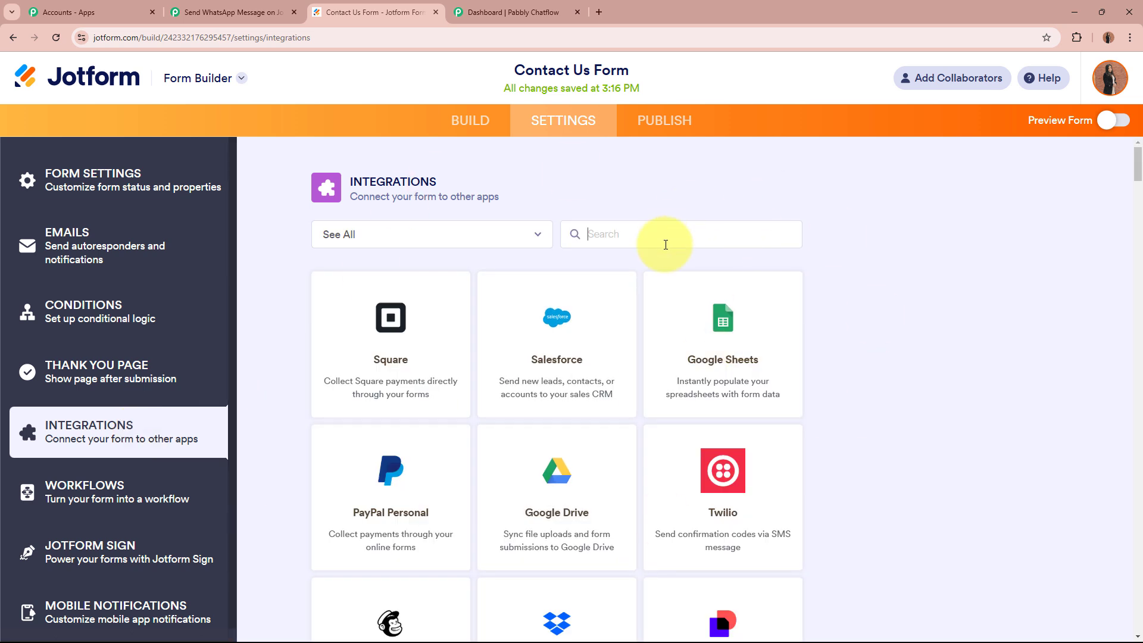
Search 'Web' and complete a Webhooks integration using the pasted Pabbly Connect webhook URL.
{"action": "type", "text": "Web"}
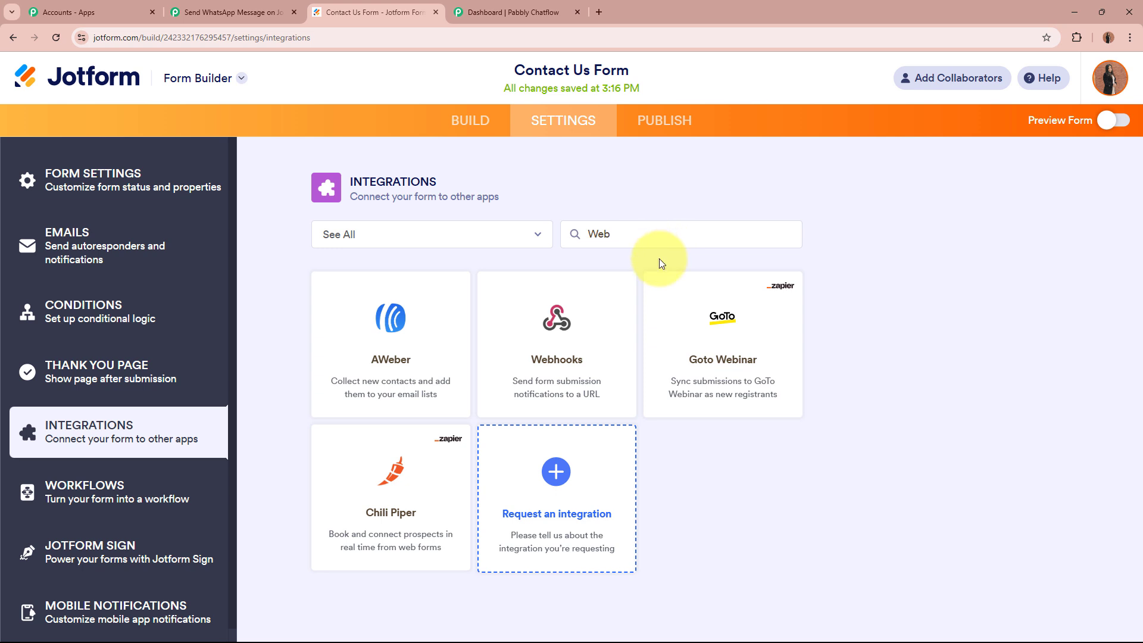
{"action": "left_click", "coordinate": [551, 357]}
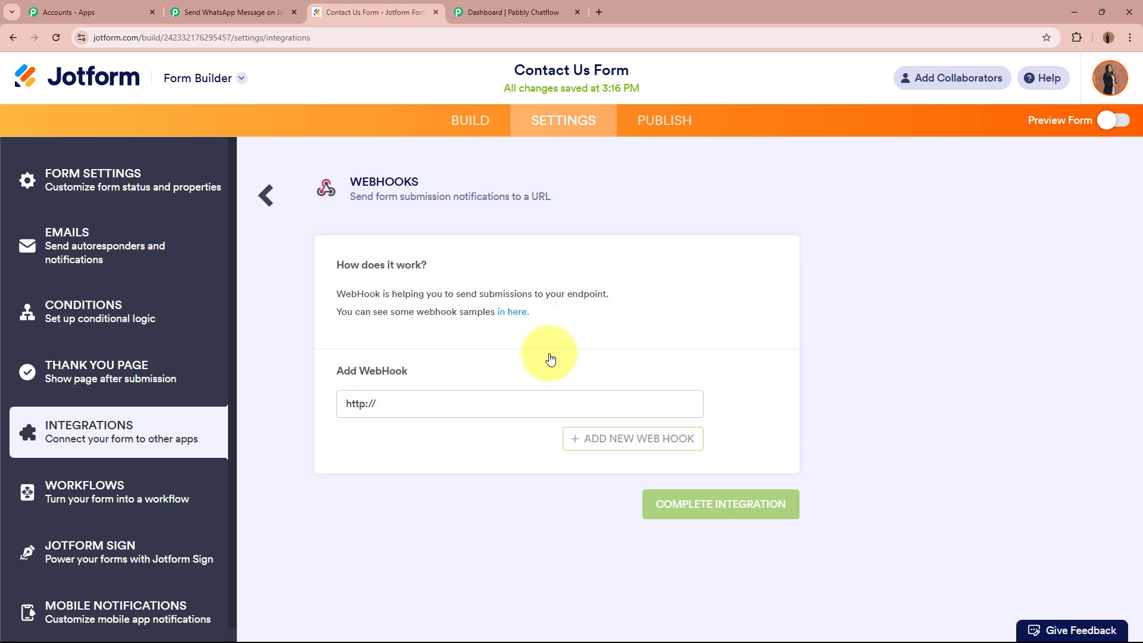
{"action": "left_click_drag", "start_coordinate": [345, 370], "coordinate": [455, 394]}
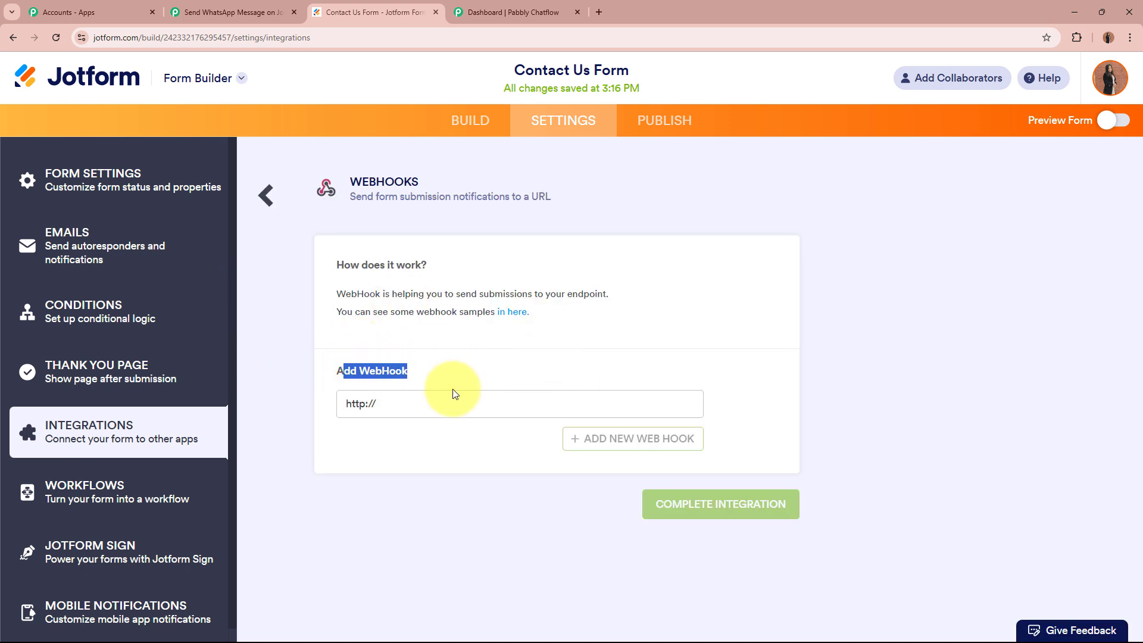
{"action": "left_click", "coordinate": [440, 403]}
{"action": "key", "text": "BackSpace"}
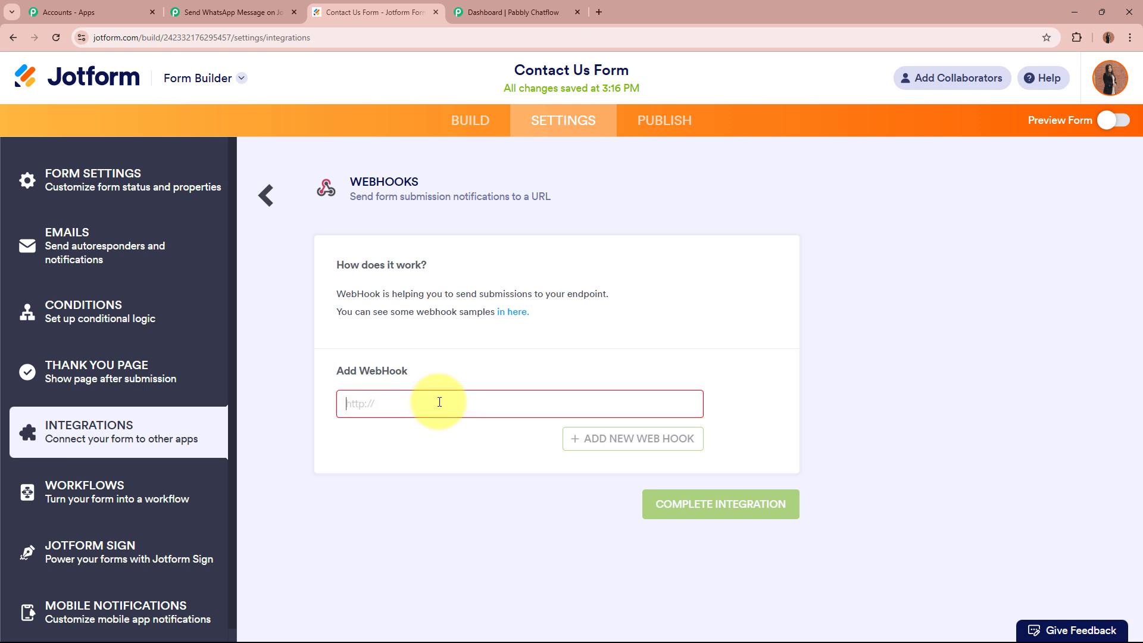
{"action": "key", "text": "ctrl+v"}
{"action": "left_click", "coordinate": [448, 469]}
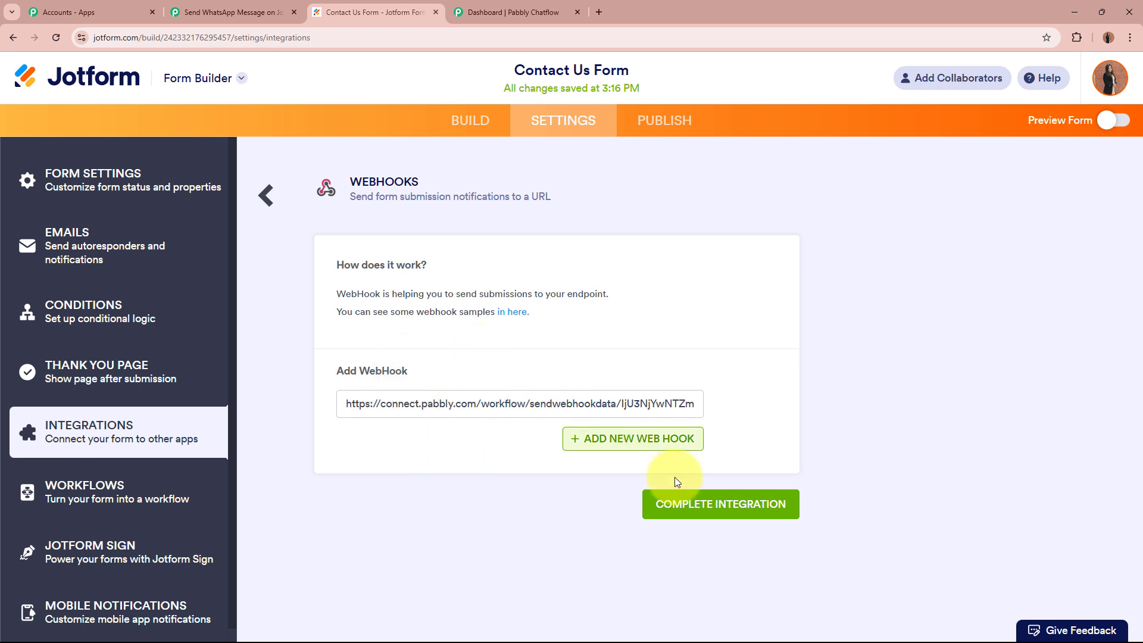
{"action": "left_click", "coordinate": [771, 504]}
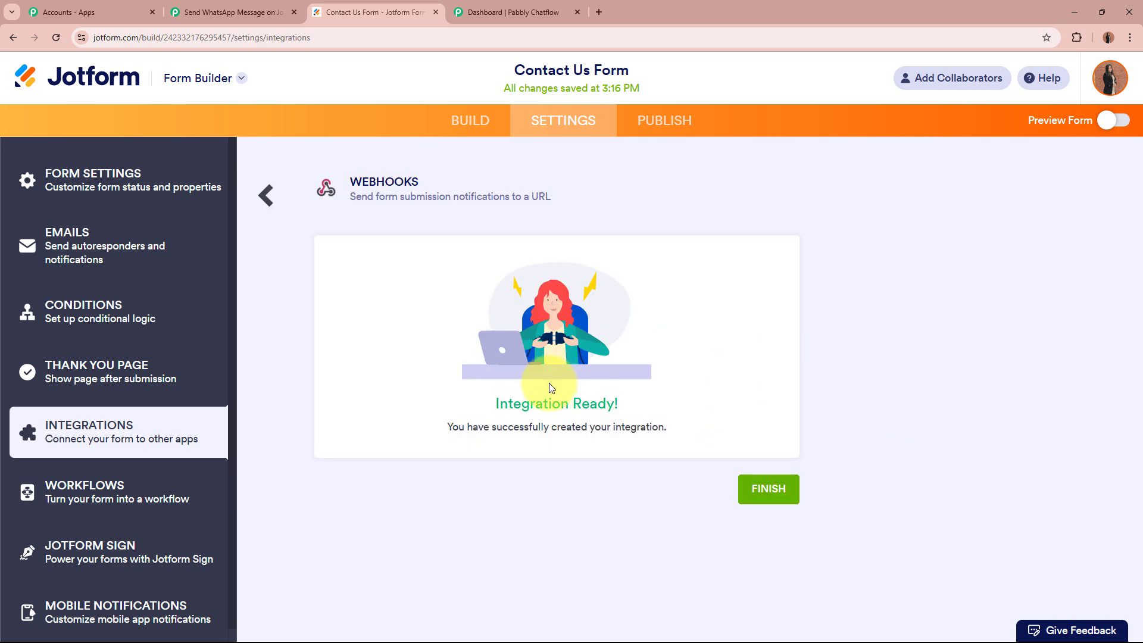
{"action": "left_click_drag", "start_coordinate": [622, 398], "coordinate": [735, 428]}
{"action": "left_click", "coordinate": [736, 428]}
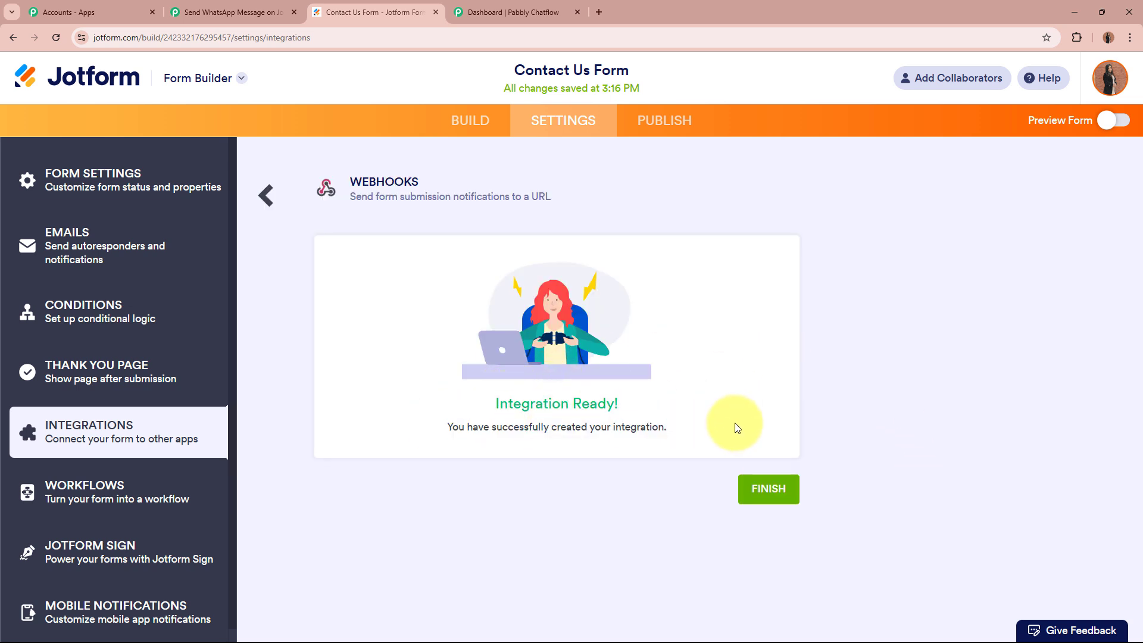
{"action": "left_click", "coordinate": [265, 197]}
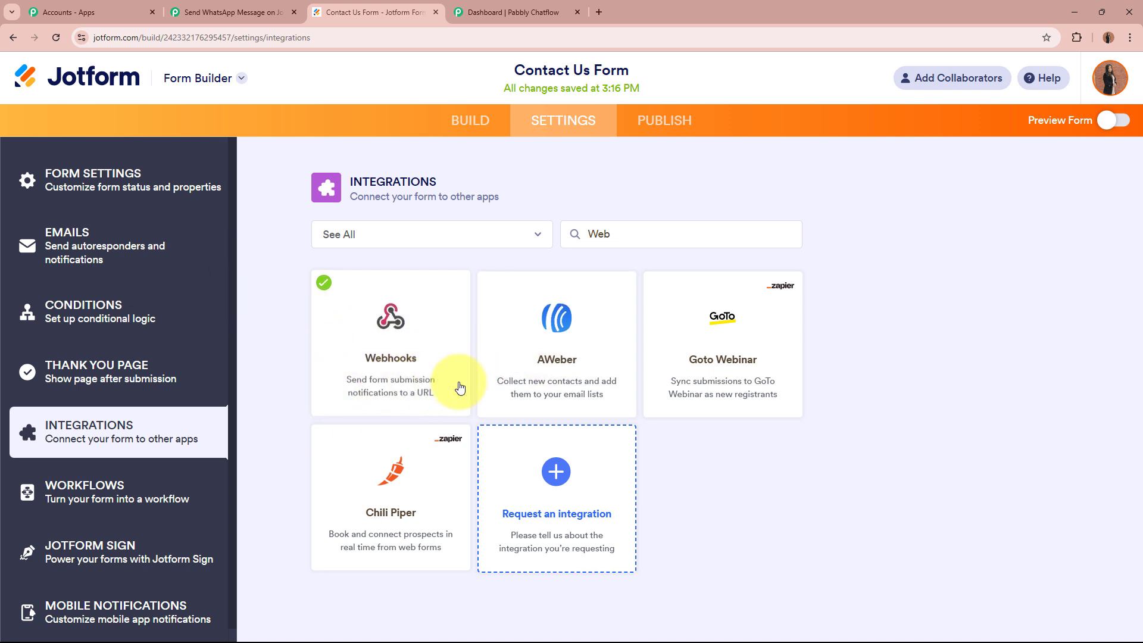
Set the Pabbly trigger to capture the webhook response and return to the Jotform builder.
{"action": "left_click", "coordinate": [468, 112]}
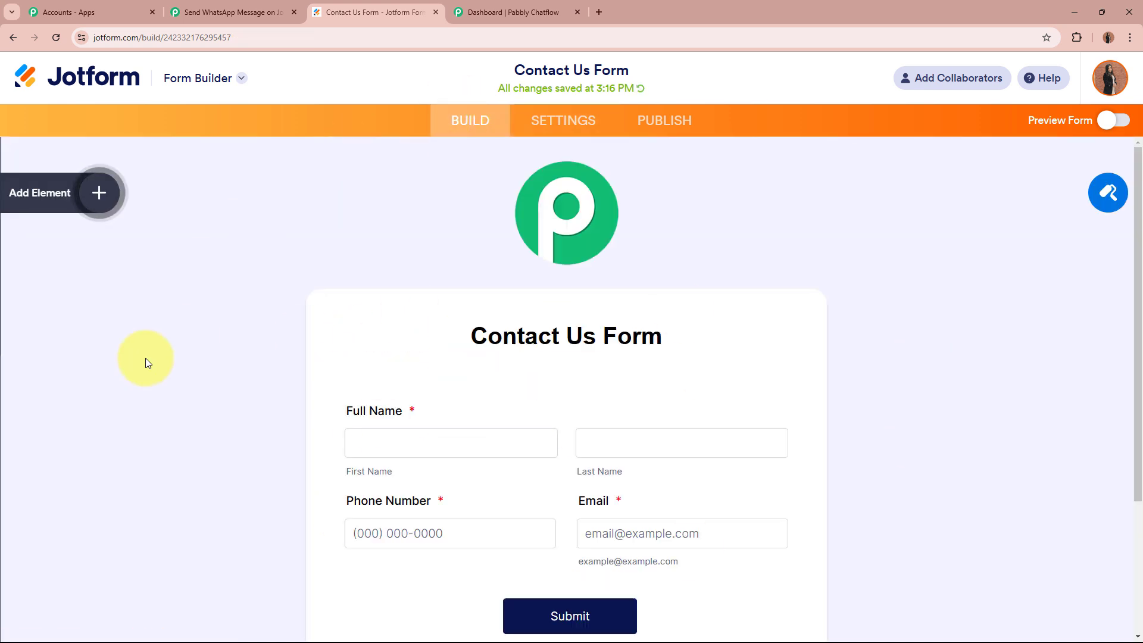
{"action": "left_click", "coordinate": [245, 12]}
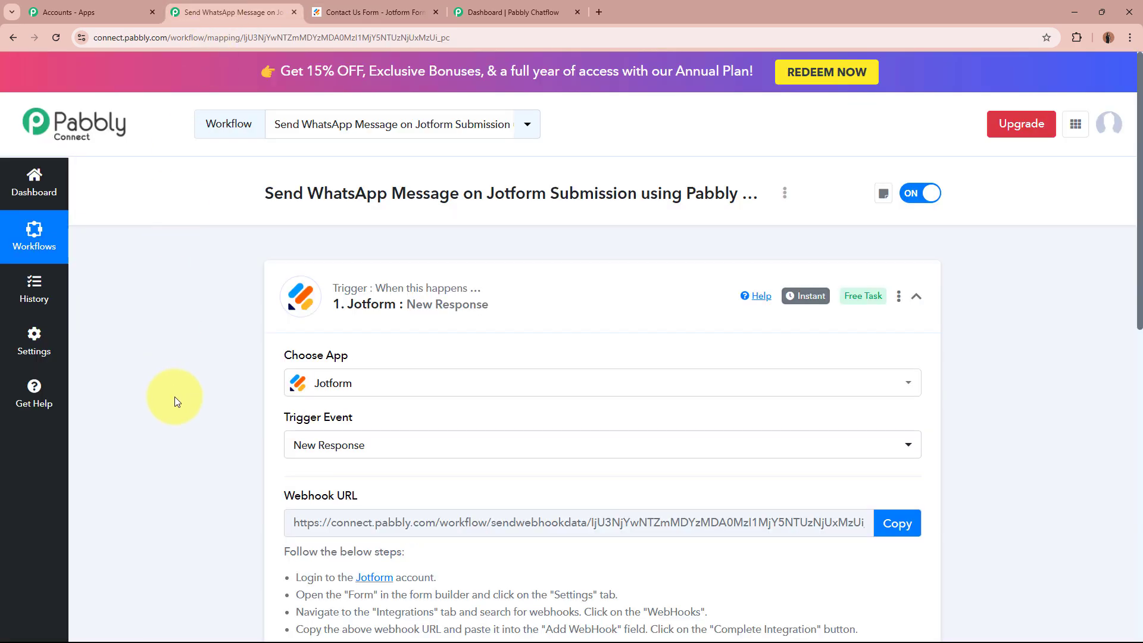
{"action": "scroll", "coordinate": [174, 397], "scroll_direction": "down", "scroll_amount": 6}
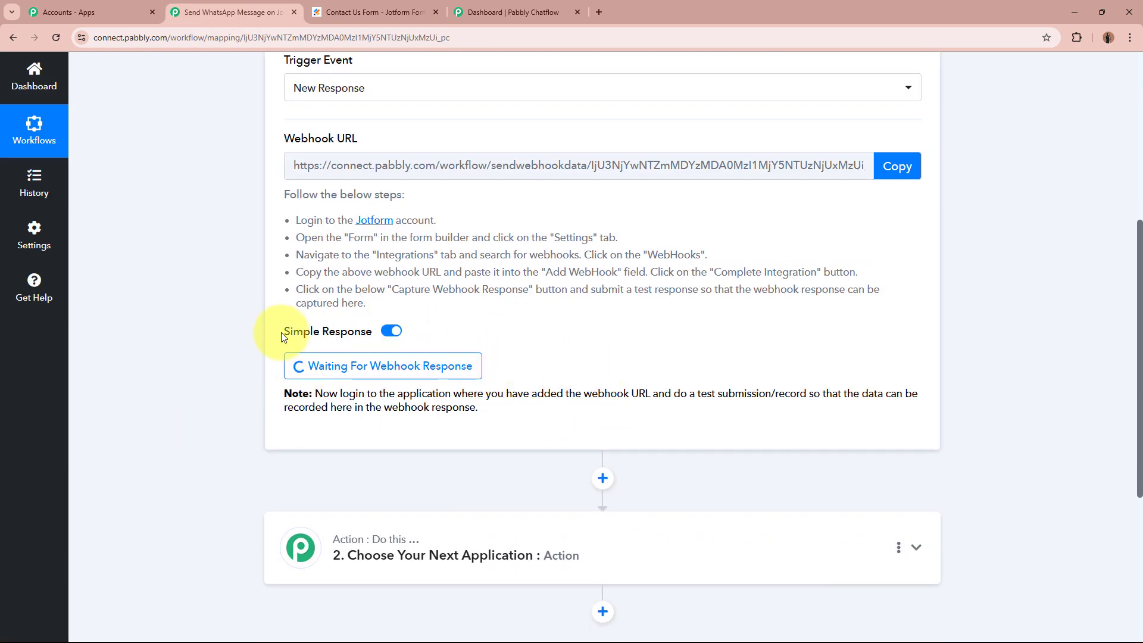
{"action": "scroll", "coordinate": [238, 355], "scroll_direction": "up", "scroll_amount": 6}
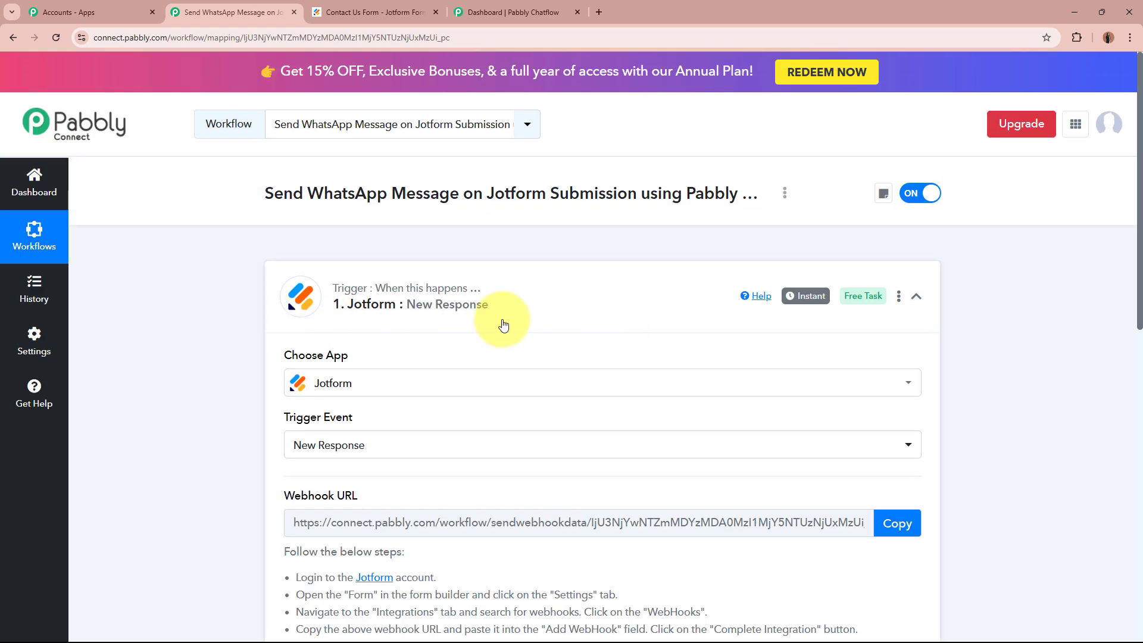
{"action": "left_click", "coordinate": [375, 11]}
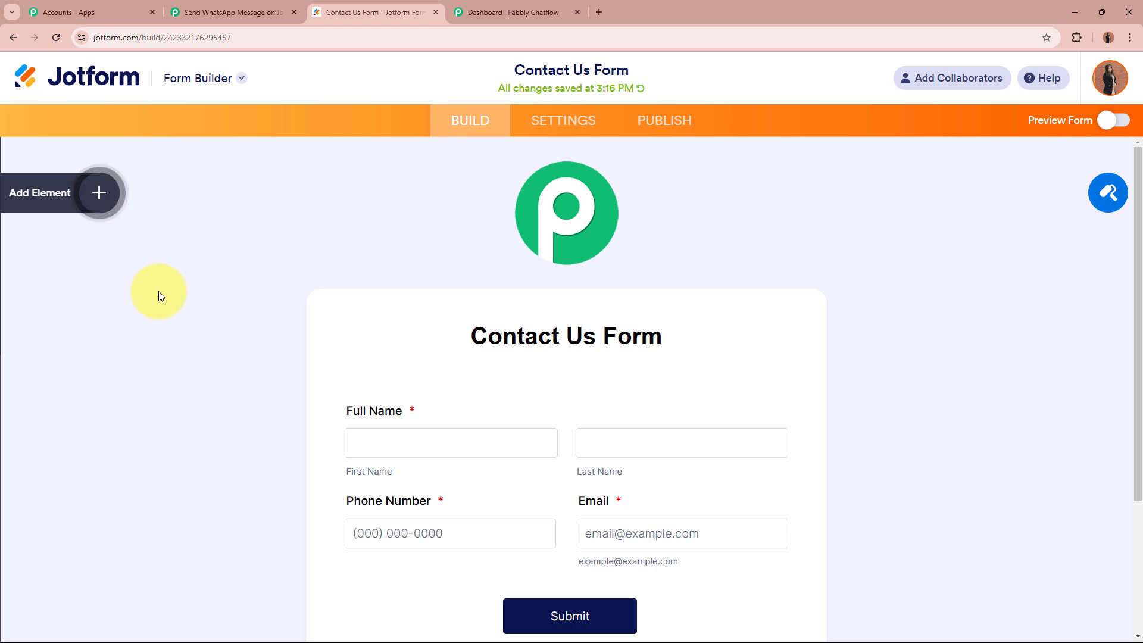
{"action": "left_click", "coordinate": [178, 12]}
{"action": "scroll", "coordinate": [140, 352], "scroll_direction": "down", "scroll_amount": 4}
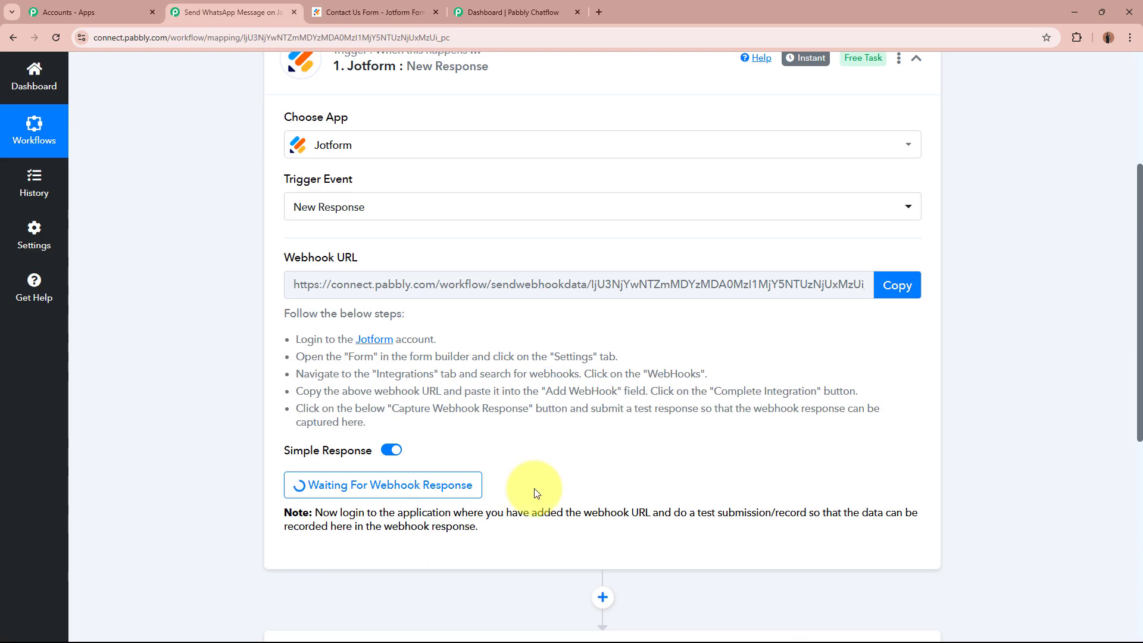
{"action": "scroll", "coordinate": [216, 463], "scroll_direction": "up", "scroll_amount": 4}
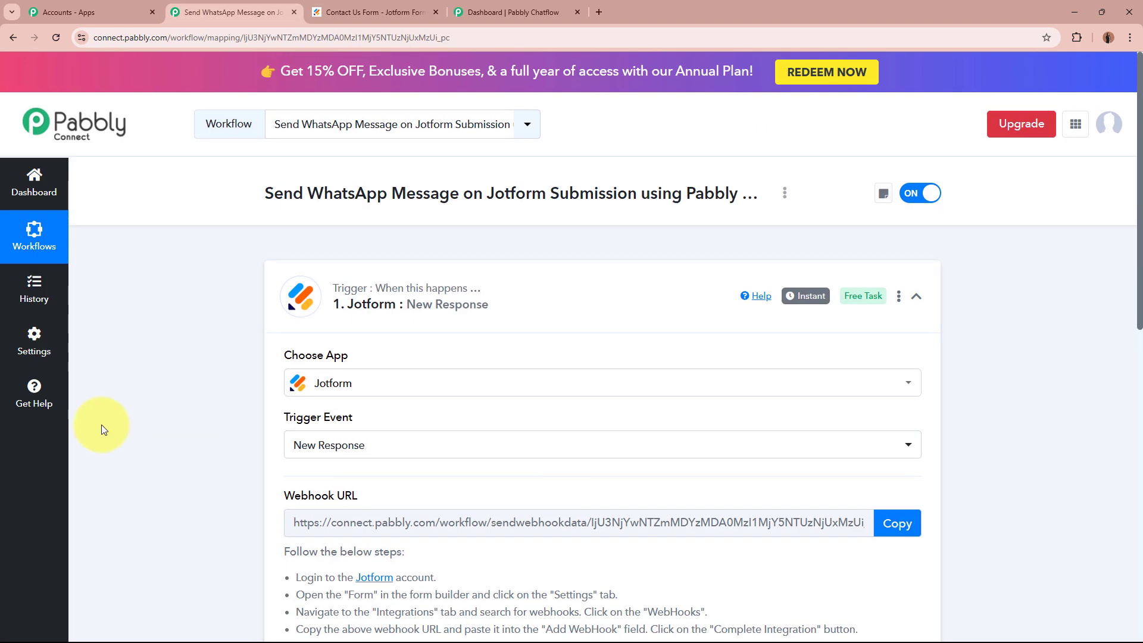
{"action": "left_click", "coordinate": [366, 7]}
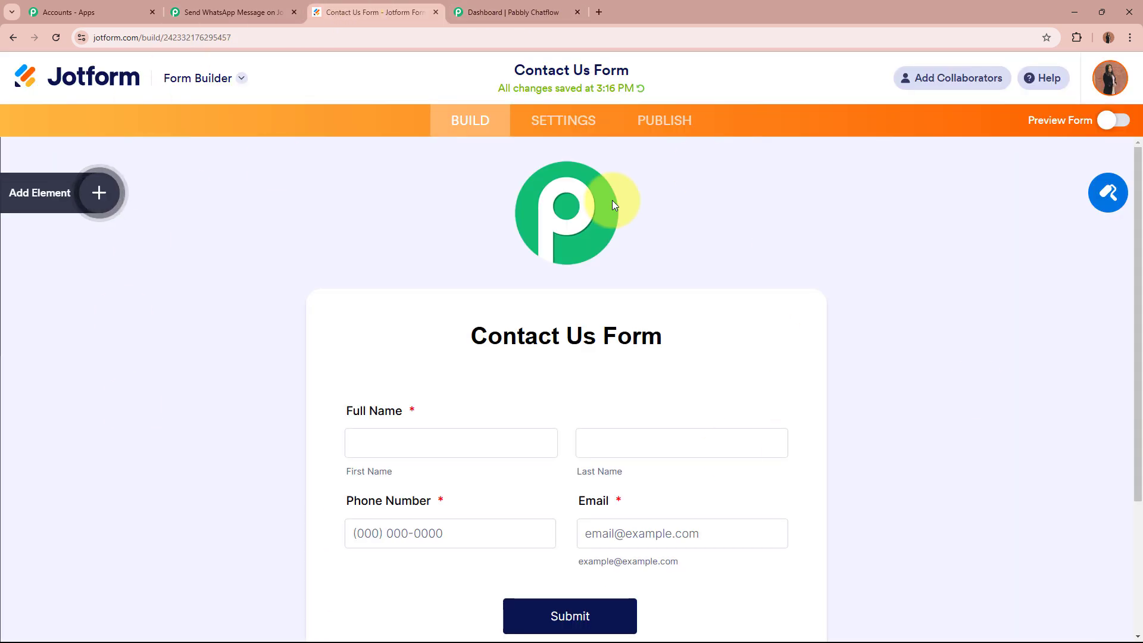
Publish the Contact Us Form by opening its live version in a new tab.
{"action": "left_click", "coordinate": [663, 126]}
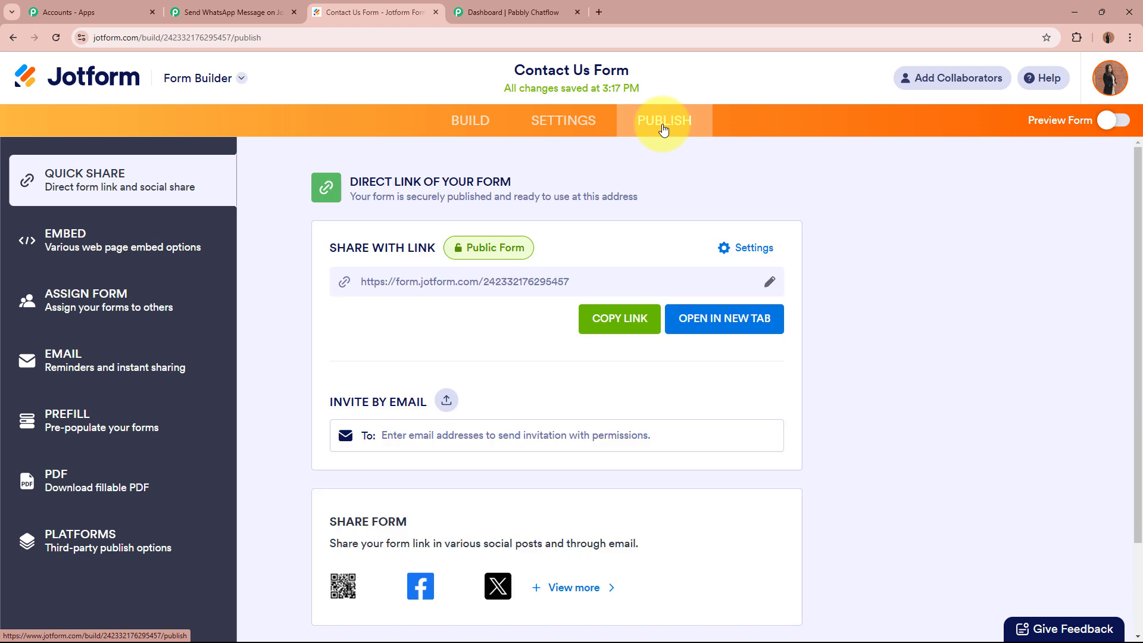
{"action": "left_click", "coordinate": [728, 328]}
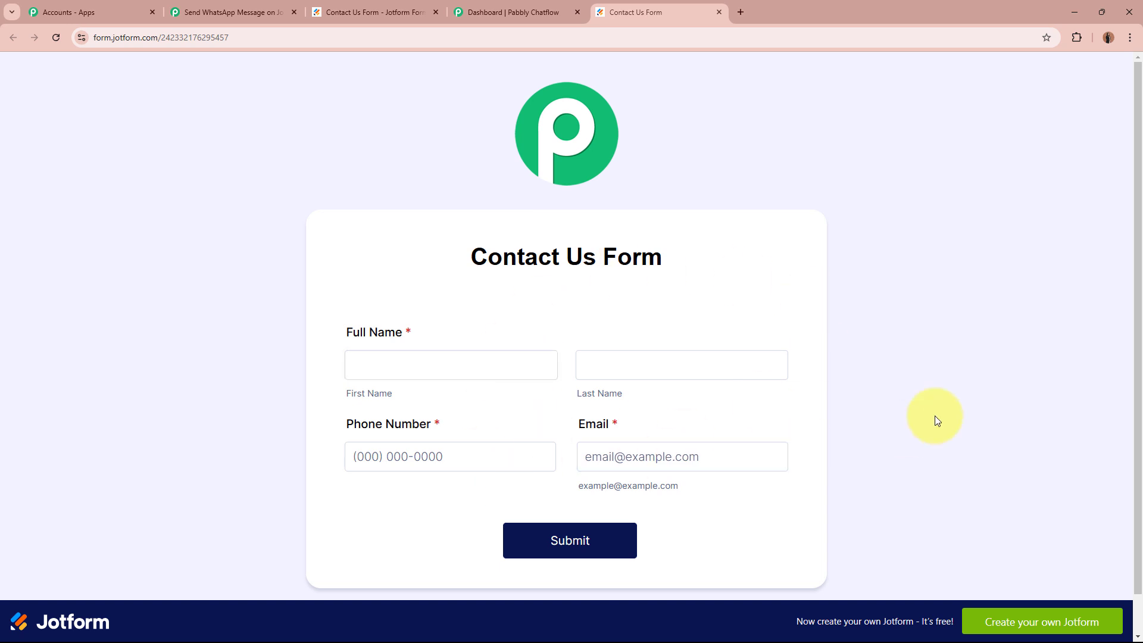
{"action": "scroll", "coordinate": [935, 416], "scroll_direction": "down", "scroll_amount": 1}
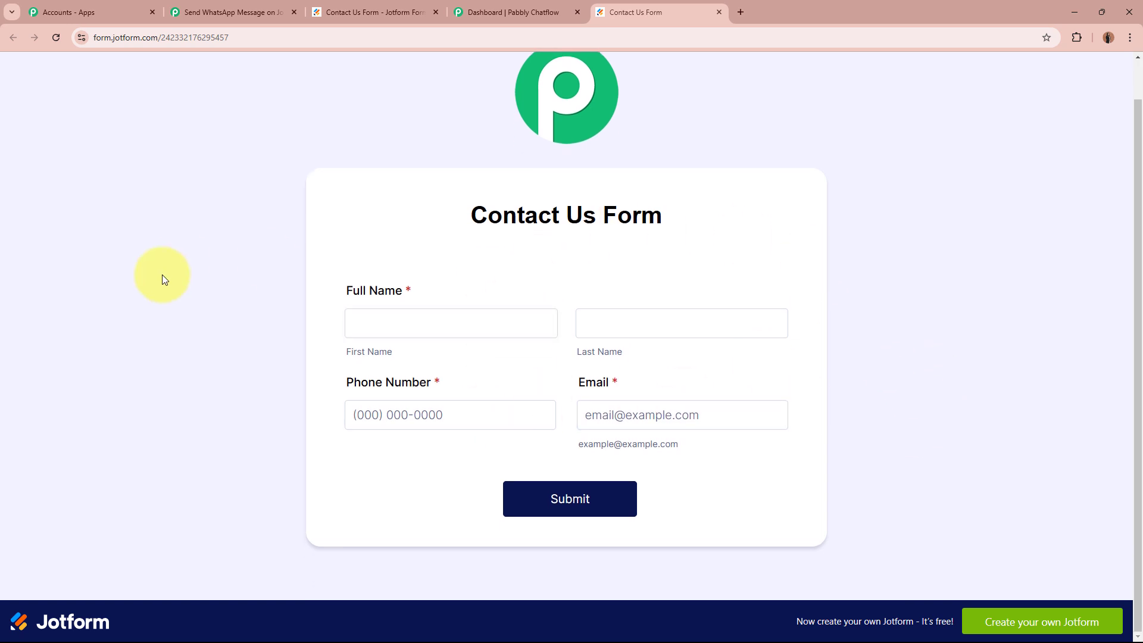
Fill in the test lead's first and last name, phone number and e-mail, and submit.
{"action": "left_click", "coordinate": [499, 317]}
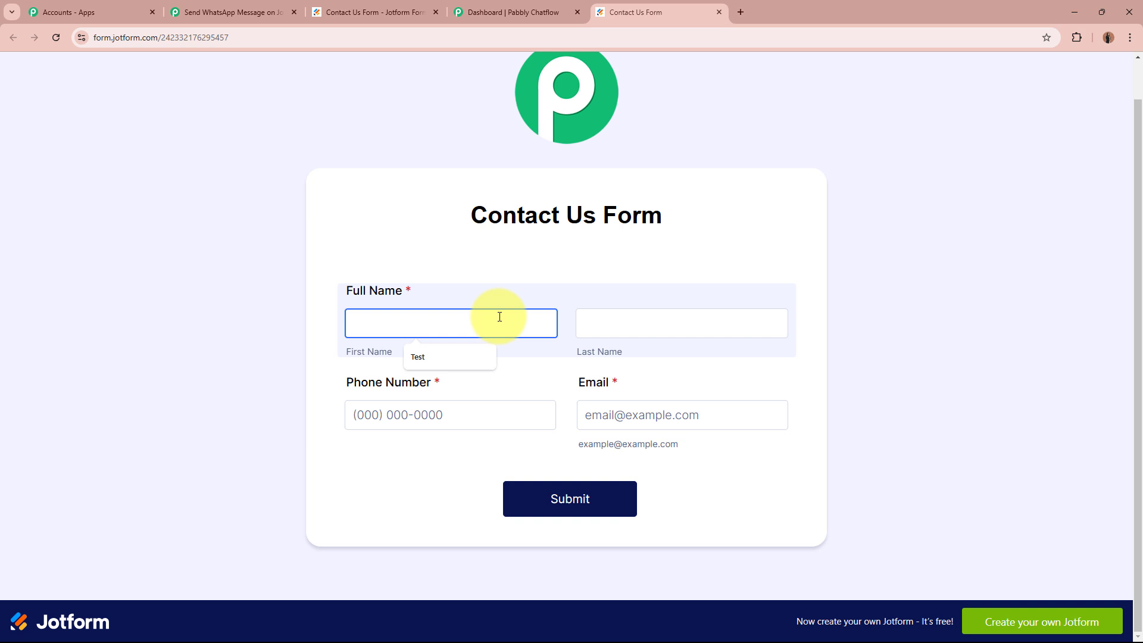
{"action": "type", "text": "Smart"}
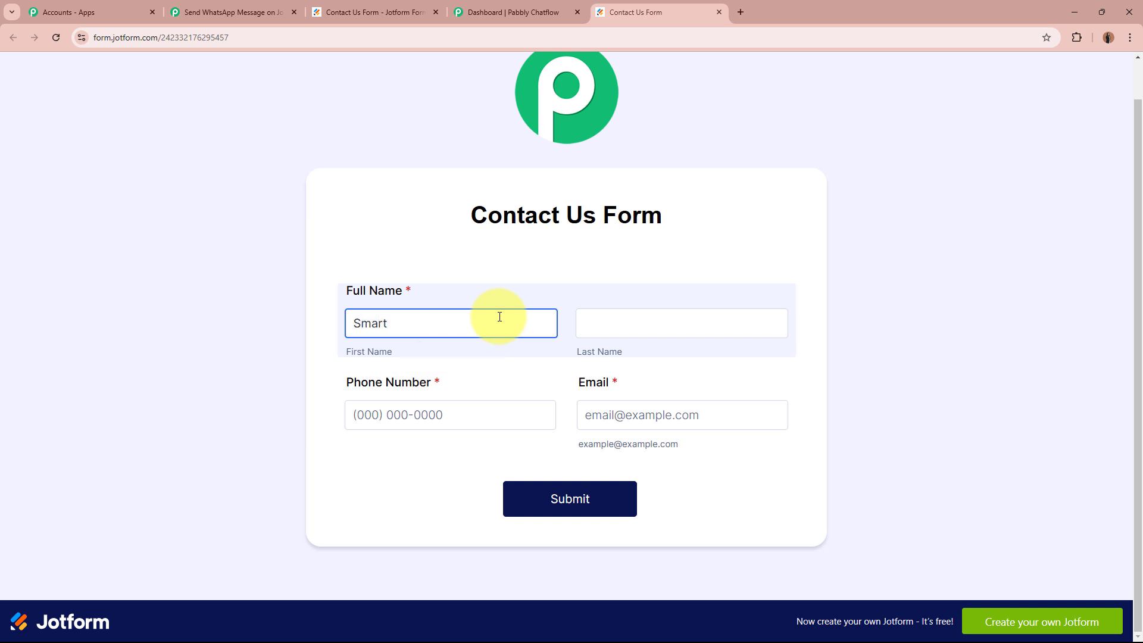
{"action": "left_click", "coordinate": [644, 326]}
{"action": "type", "text": "Lea"}
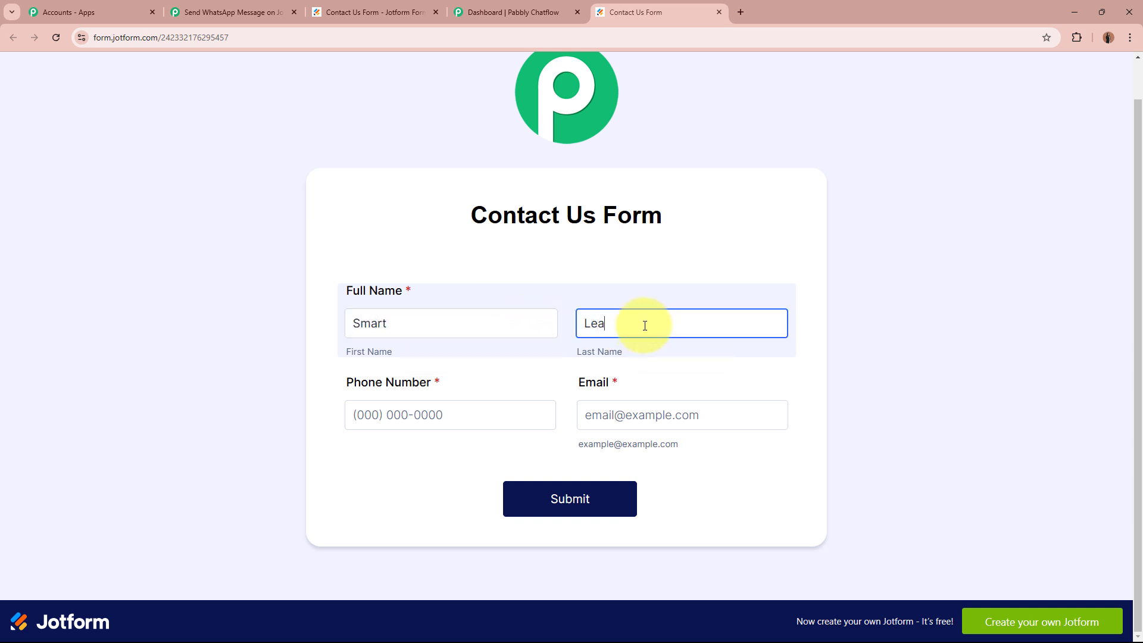
{"action": "type", "text": "d"}
{"action": "left_click", "coordinate": [503, 420]}
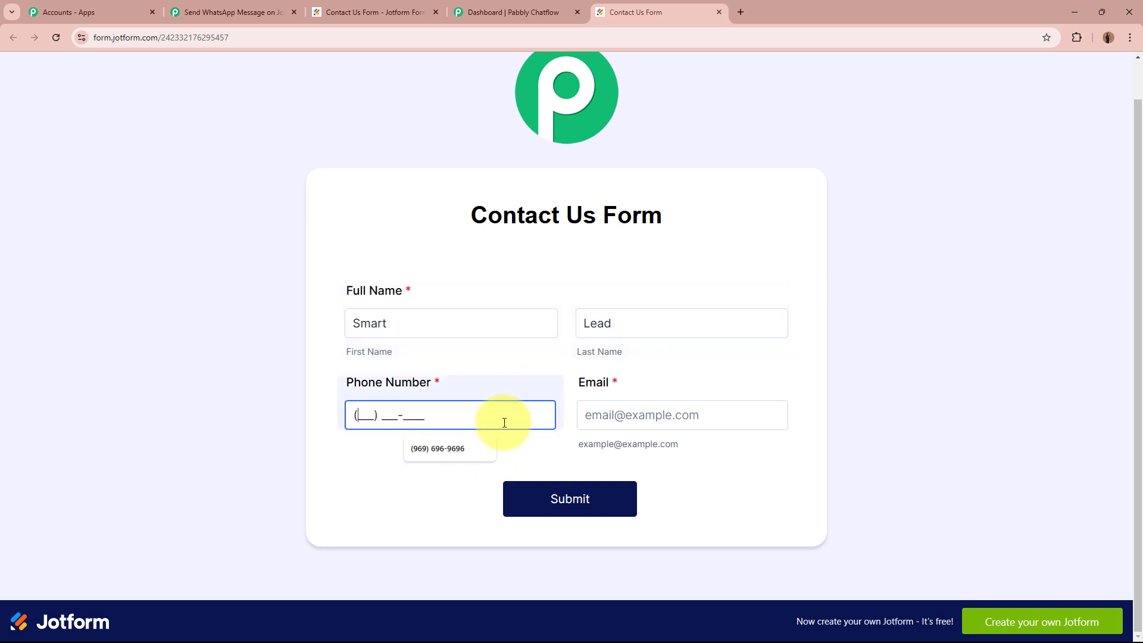
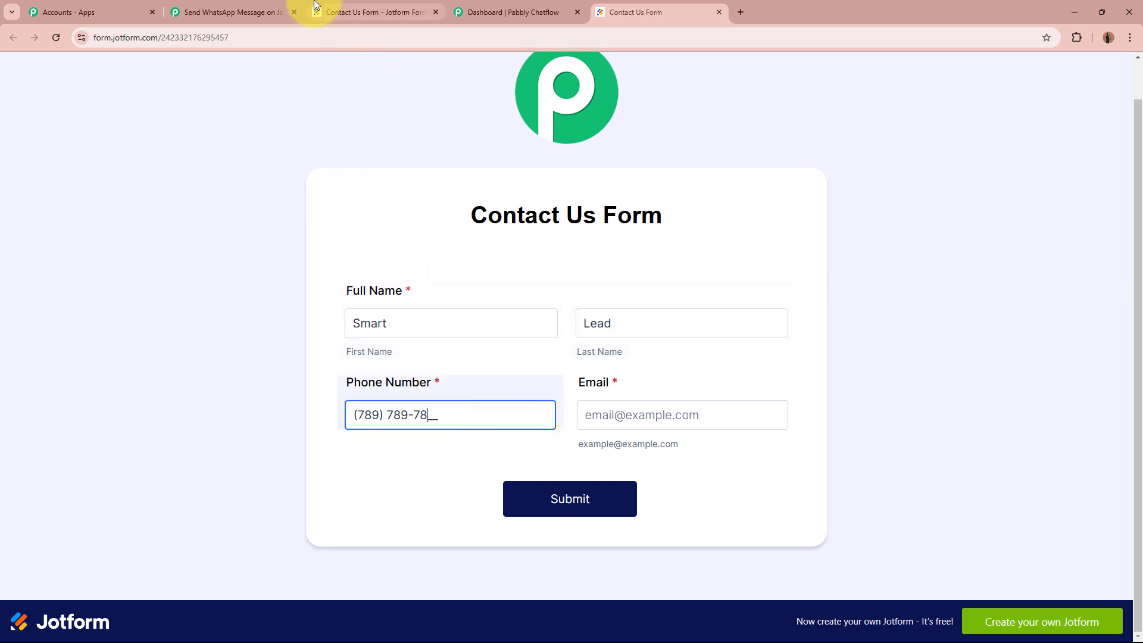
{"action": "left_click", "coordinate": [749, 415]}
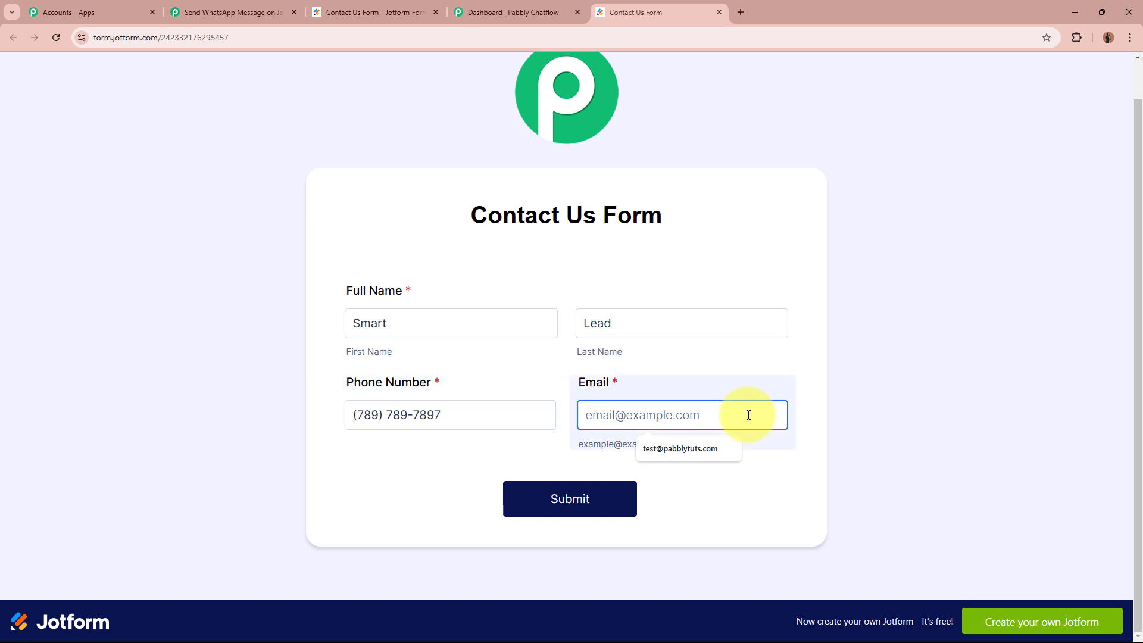
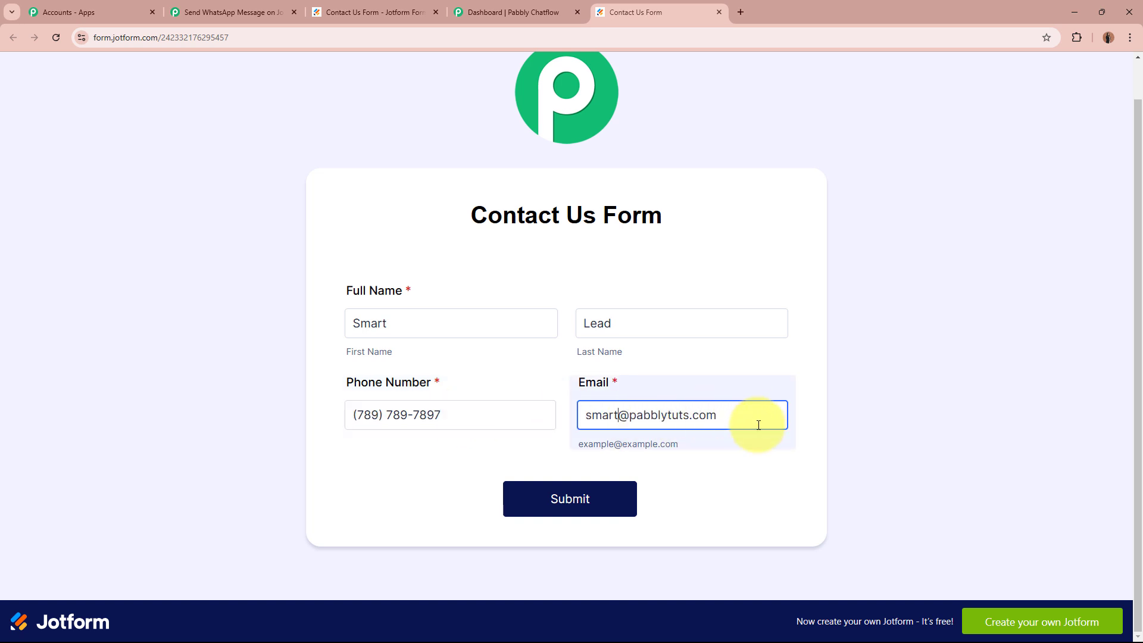
{"action": "left_click", "coordinate": [744, 495]}
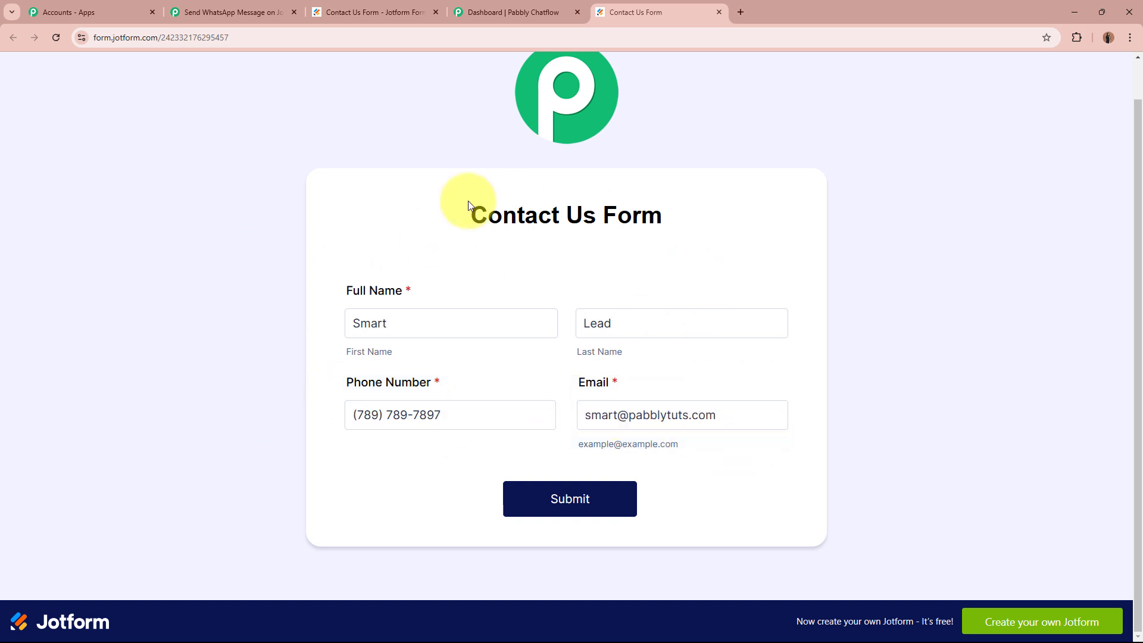
{"action": "left_click", "coordinate": [628, 515]}
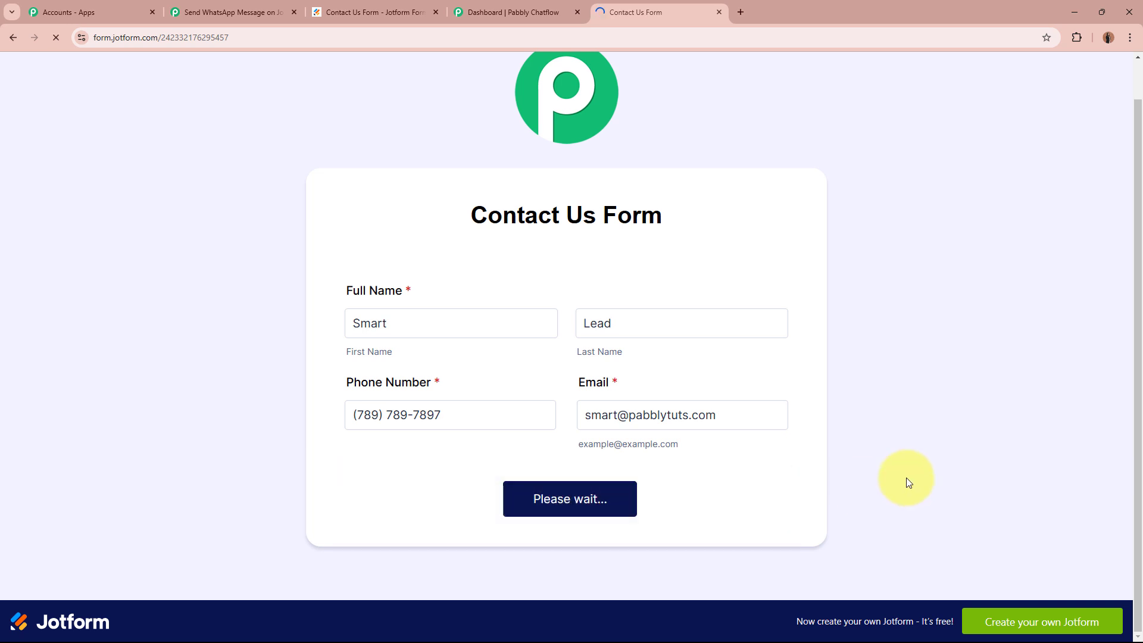
{"action": "left_click_drag", "start_coordinate": [473, 283], "coordinate": [753, 284]}
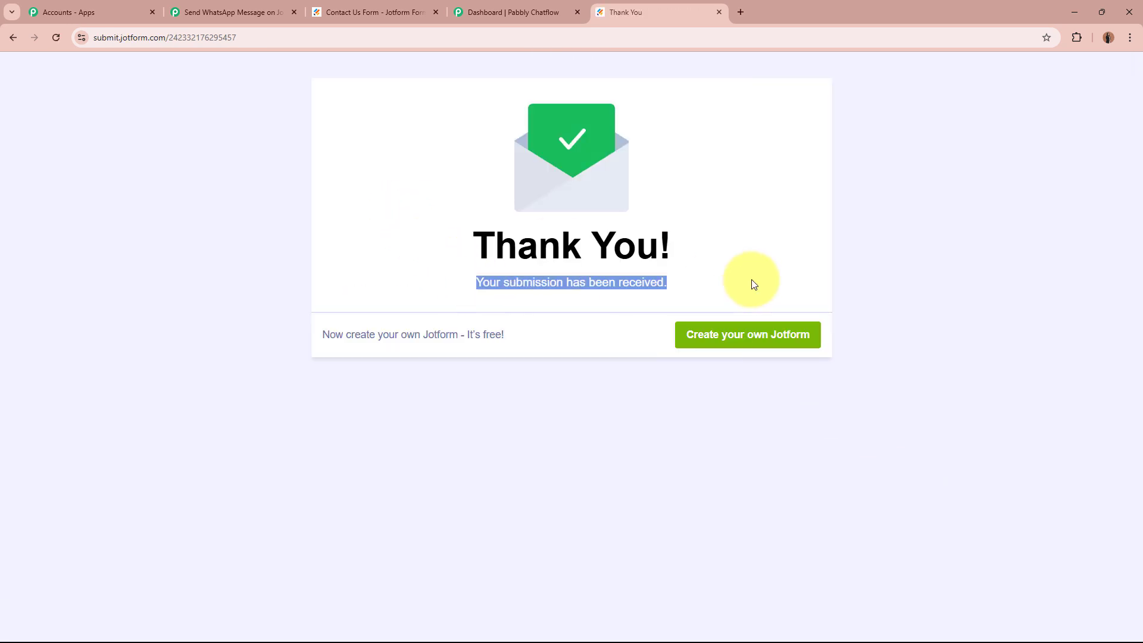
{"action": "left_click", "coordinate": [753, 285]}
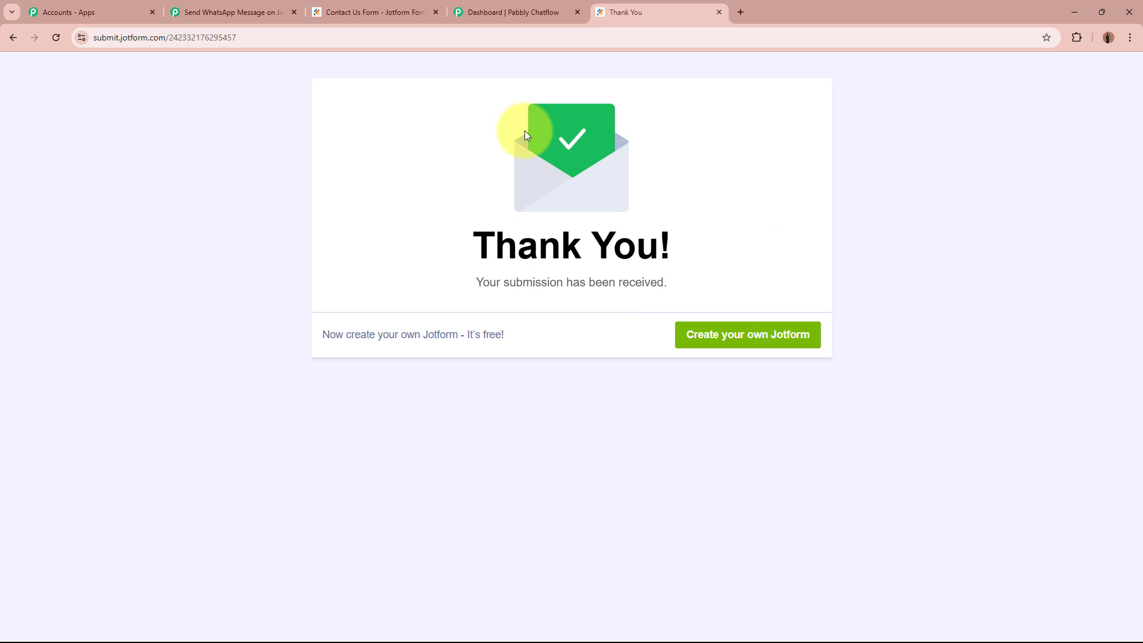
Back in Pabbly Connect, check the captured SubmissionID in the response.
{"action": "left_click", "coordinate": [280, 12]}
{"action": "scroll", "coordinate": [174, 345], "scroll_direction": "down", "scroll_amount": 10}
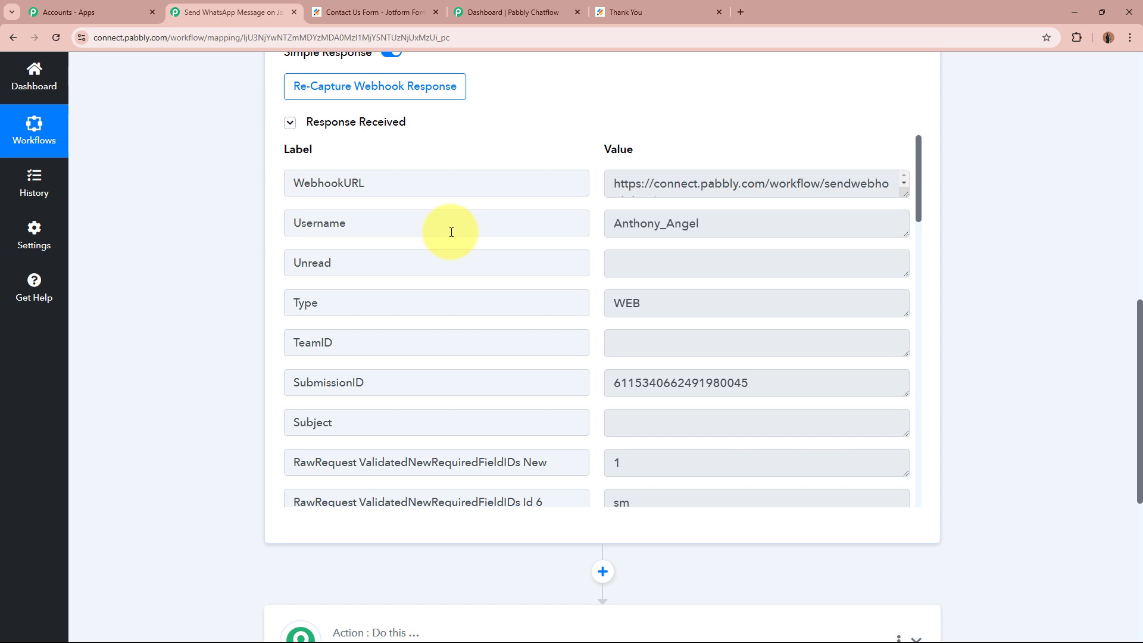
{"action": "left_click", "coordinate": [709, 383]}
{"action": "double_click", "coordinate": [669, 383]}
{"action": "left_click", "coordinate": [803, 383]}
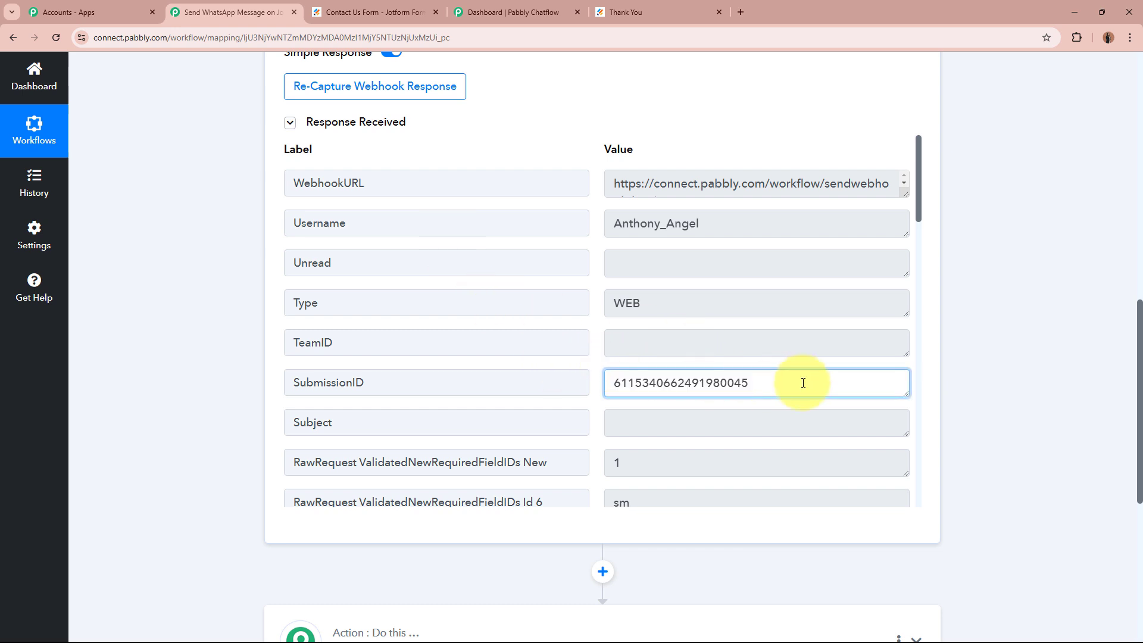
Verify the captured e-mail, phone, first and last name, then collapse the Jotform trigger step.
{"action": "scroll", "coordinate": [804, 383], "scroll_direction": "down", "scroll_amount": 8}
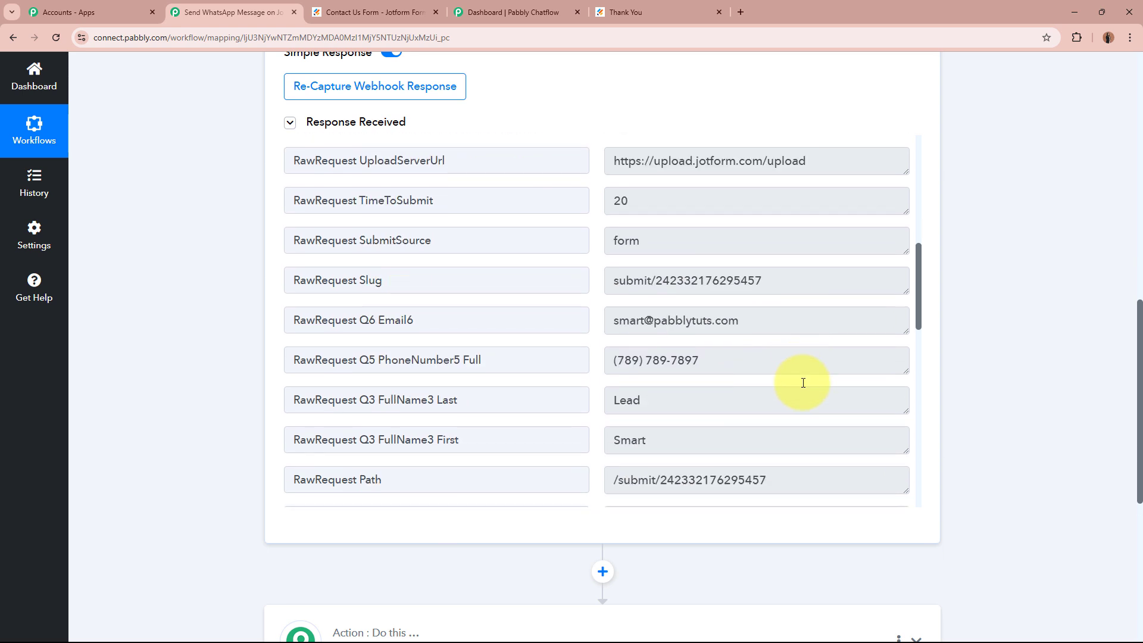
{"action": "triple_click", "coordinate": [684, 307]}
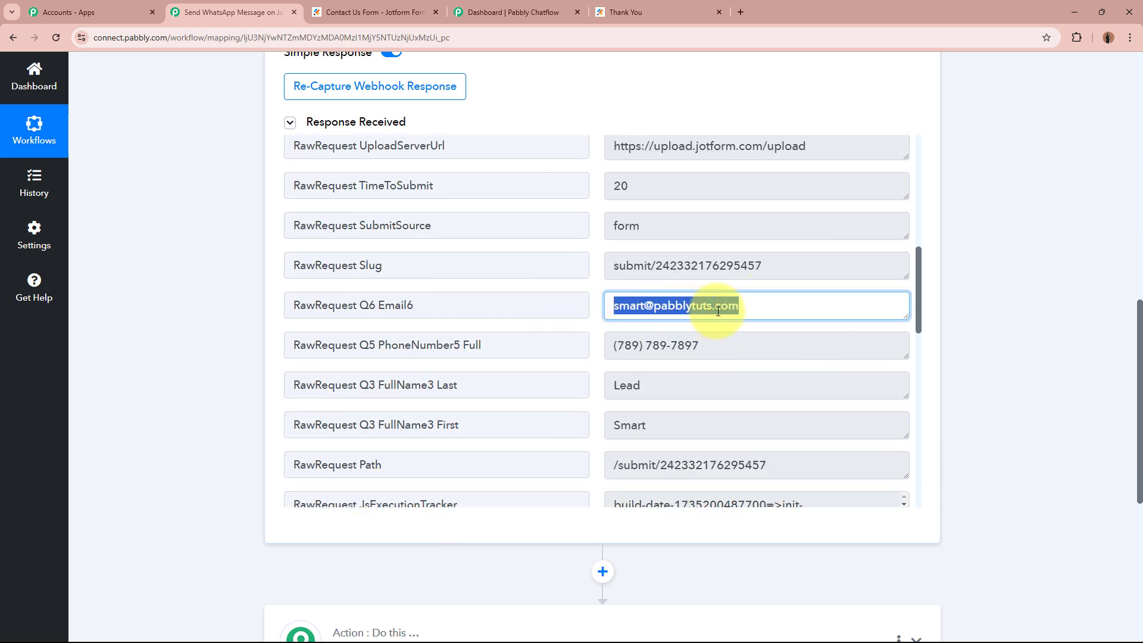
{"action": "left_click", "coordinate": [625, 350]}
{"action": "triple_click", "coordinate": [608, 356]}
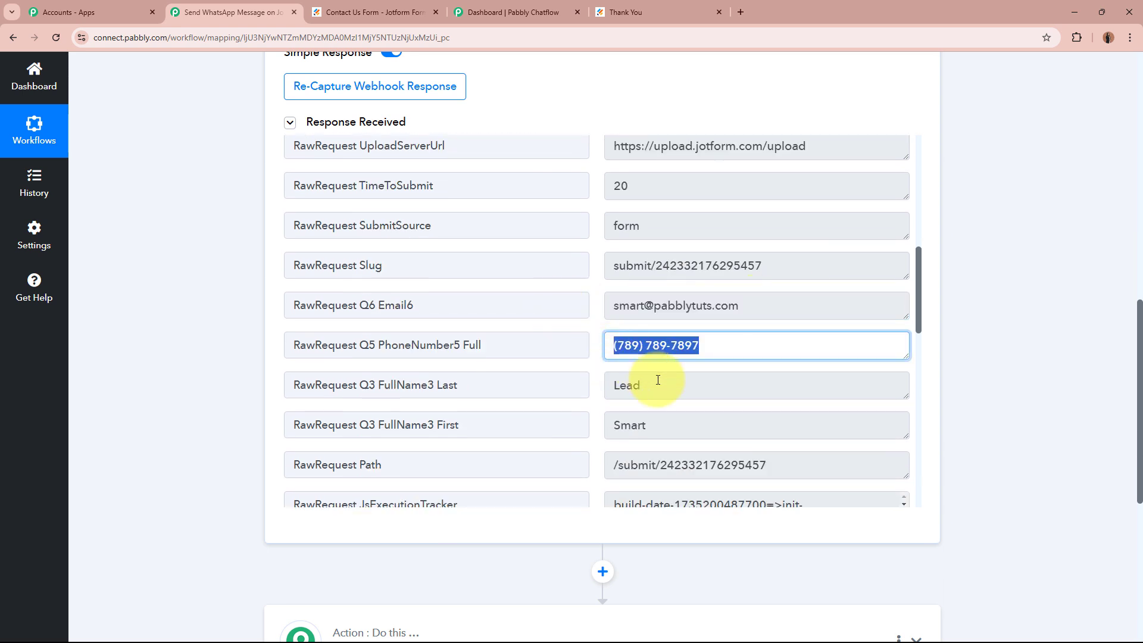
{"action": "triple_click", "coordinate": [650, 424]}
{"action": "triple_click", "coordinate": [673, 384]}
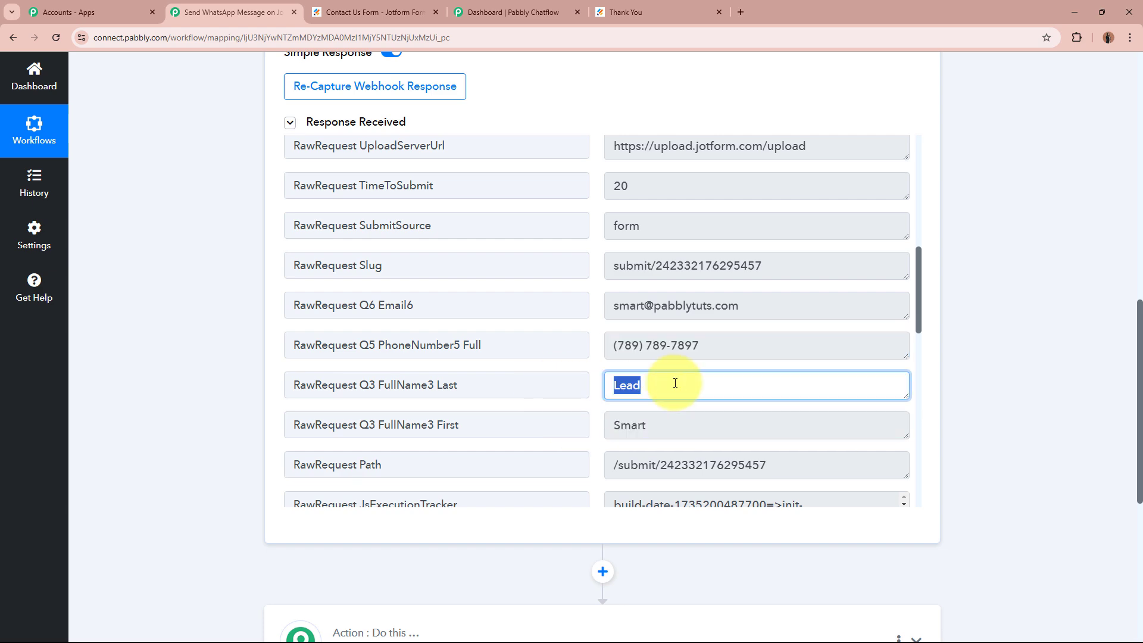
{"action": "scroll", "coordinate": [748, 382], "scroll_direction": "down", "scroll_amount": 4}
{"action": "scroll", "coordinate": [748, 382], "scroll_direction": "up", "scroll_amount": 10}
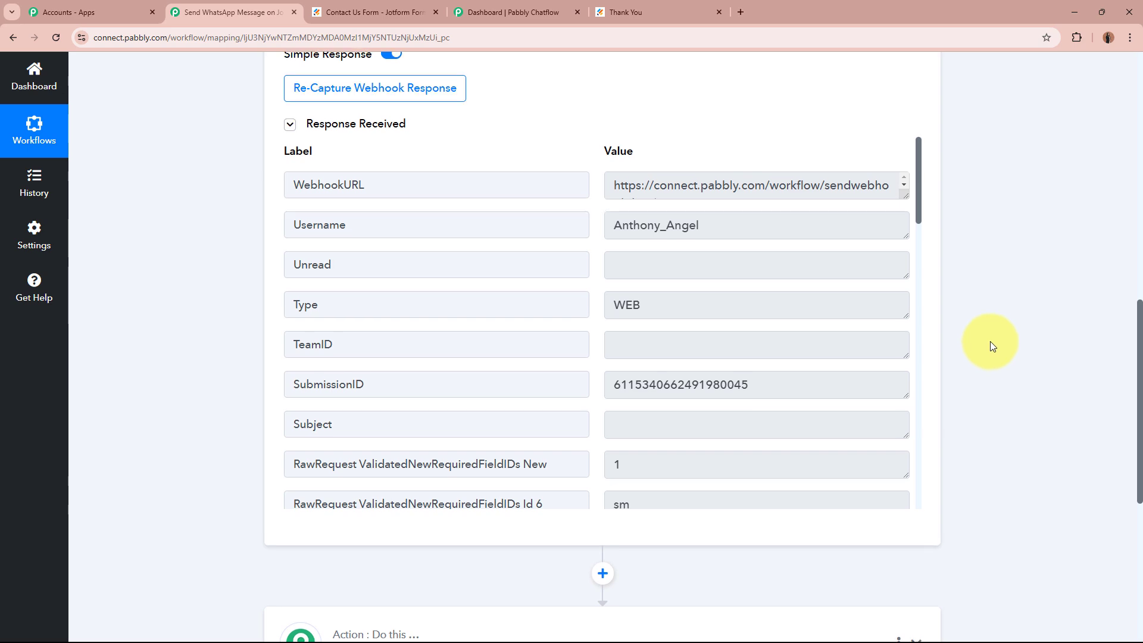
{"action": "scroll", "coordinate": [990, 345], "scroll_direction": "up", "scroll_amount": 10}
{"action": "scroll", "coordinate": [991, 345], "scroll_direction": "up", "scroll_amount": 2}
{"action": "left_click", "coordinate": [620, 305]}
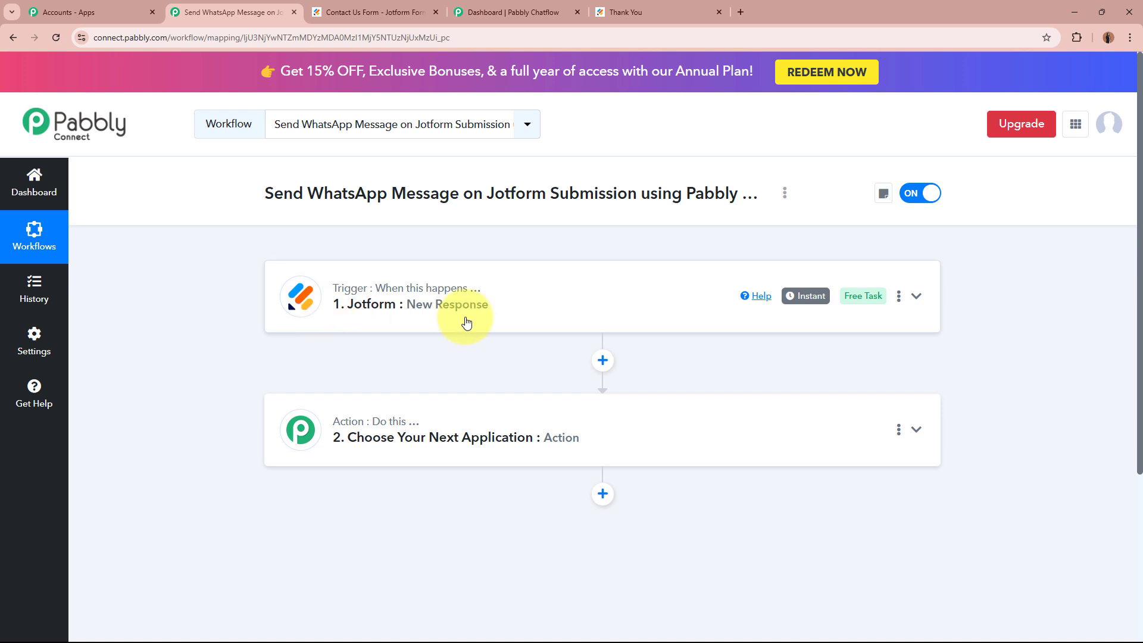
Go back to the Pabbly Chatflow dashboard tab showing one active number and 100 credits.
{"action": "left_click", "coordinate": [514, 12]}
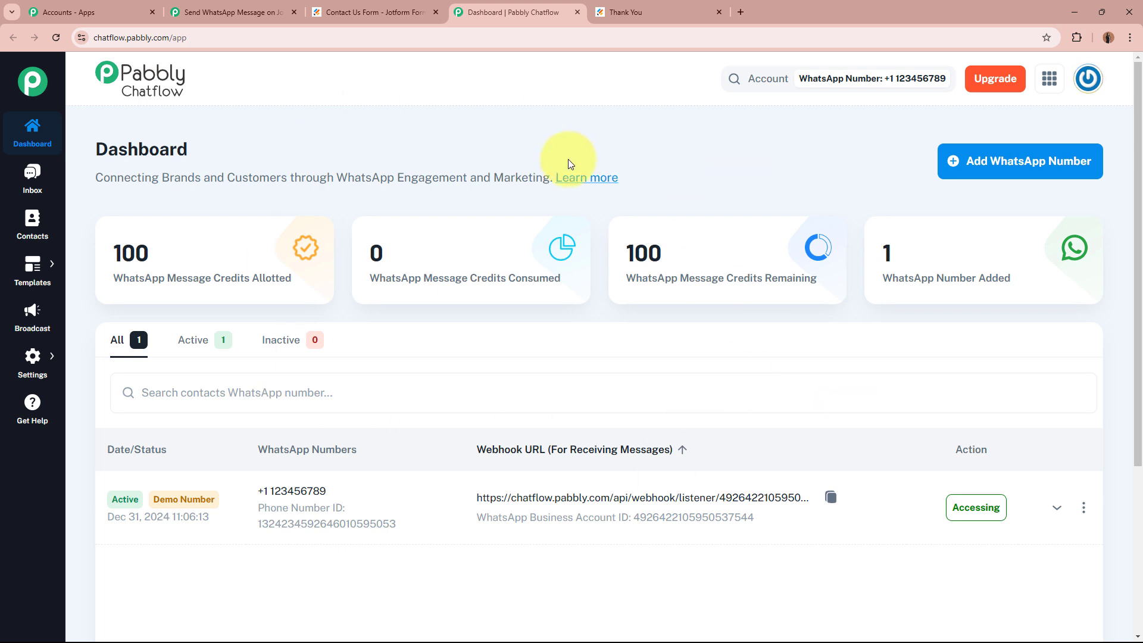
{"action": "left_click", "coordinate": [1041, 172]}
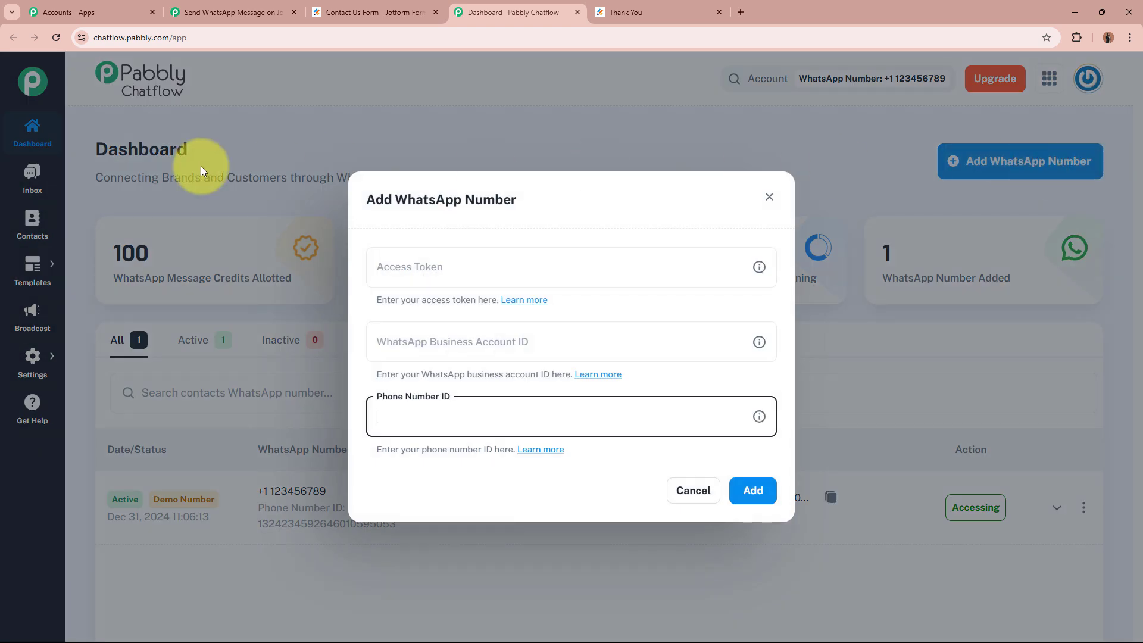
{"action": "left_click", "coordinate": [544, 266]}
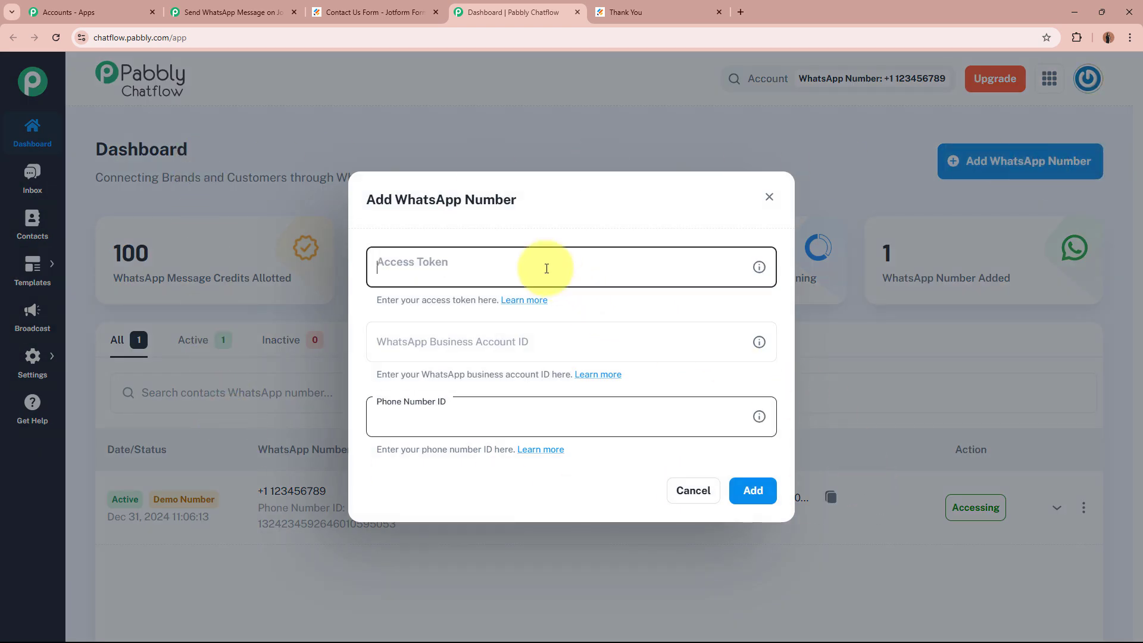
{"action": "left_click", "coordinate": [518, 338]}
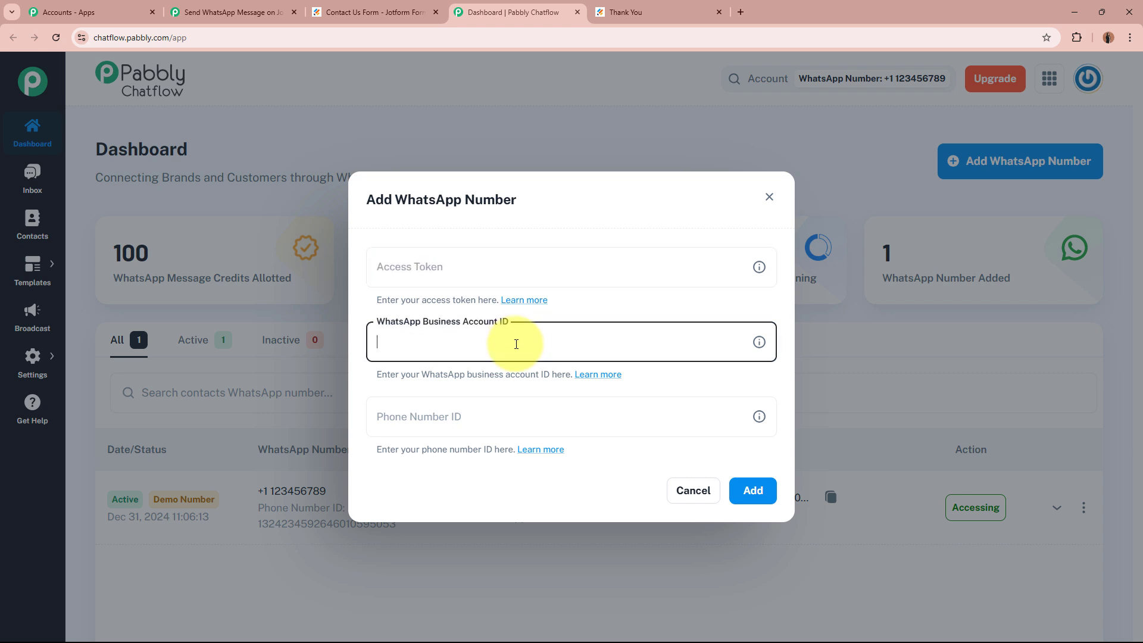
{"action": "left_click", "coordinate": [508, 424]}
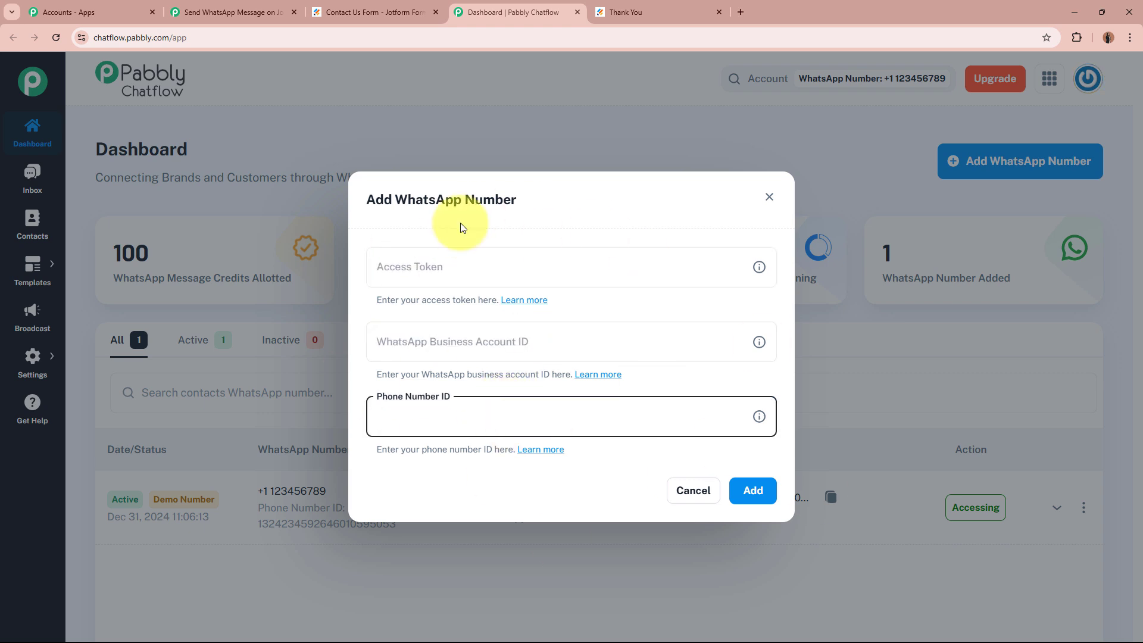
{"action": "left_click", "coordinate": [415, 229]}
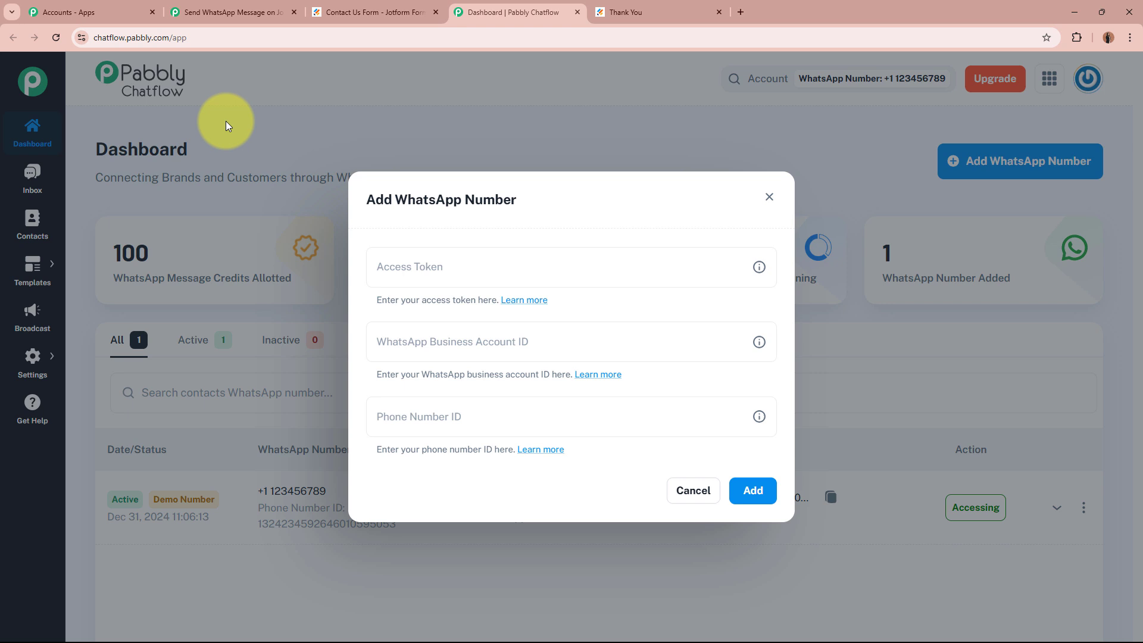
{"action": "left_click", "coordinate": [770, 198]}
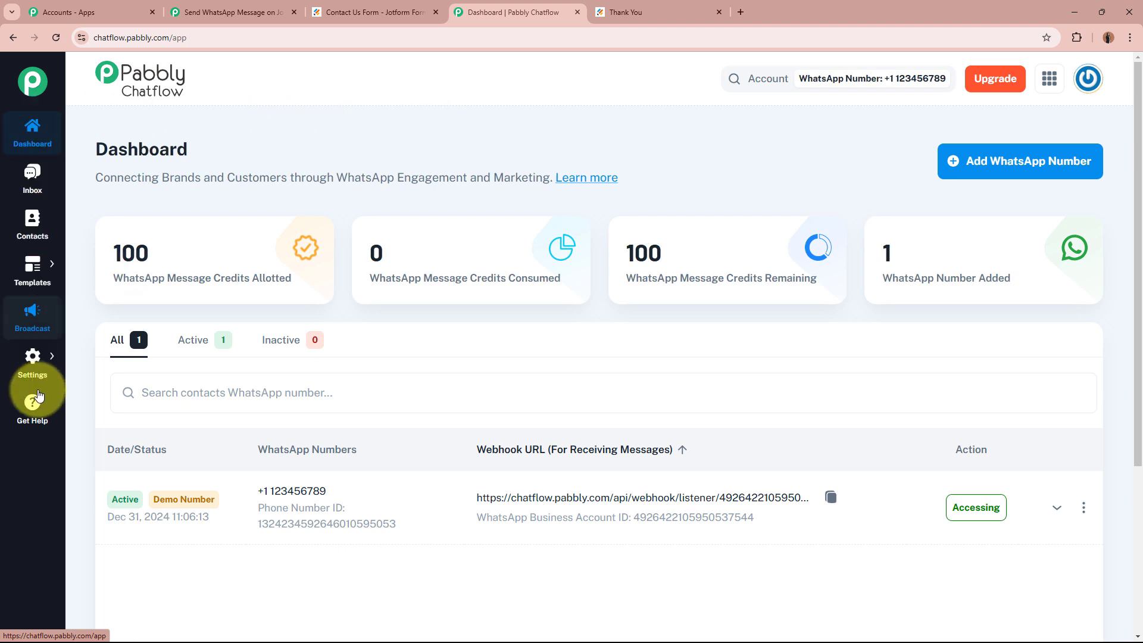
Open Templates List from the Templates sidebar menu.
{"action": "mouse_move", "coordinate": [36, 276]}
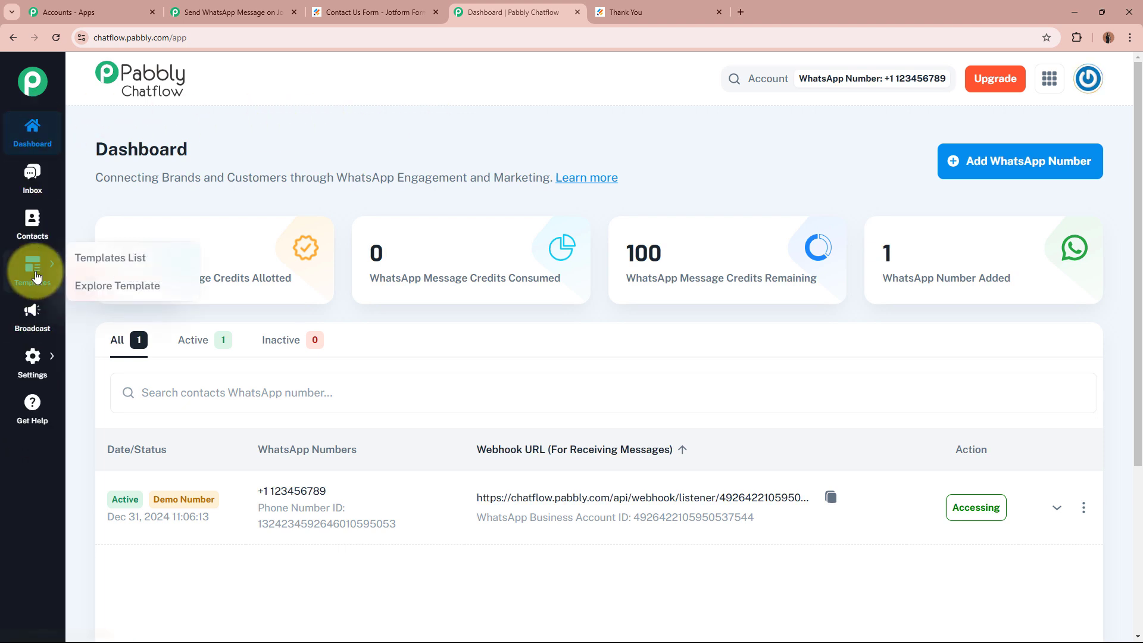
{"action": "left_click", "coordinate": [119, 266]}
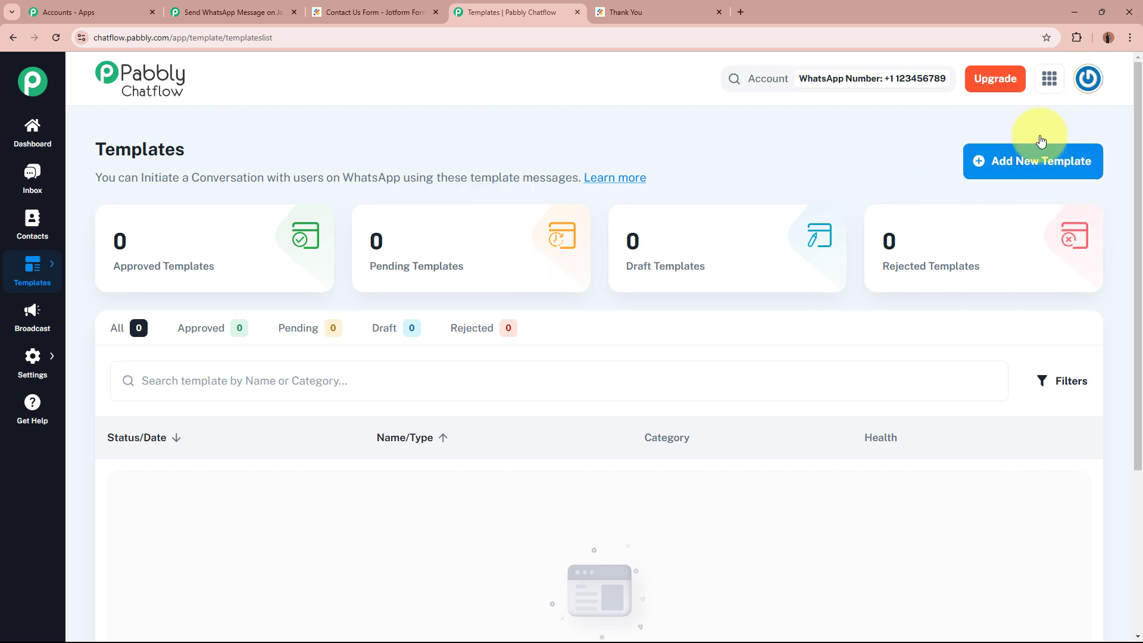
Start a new template and set its category to Marketing.
{"action": "left_click", "coordinate": [1020, 164]}
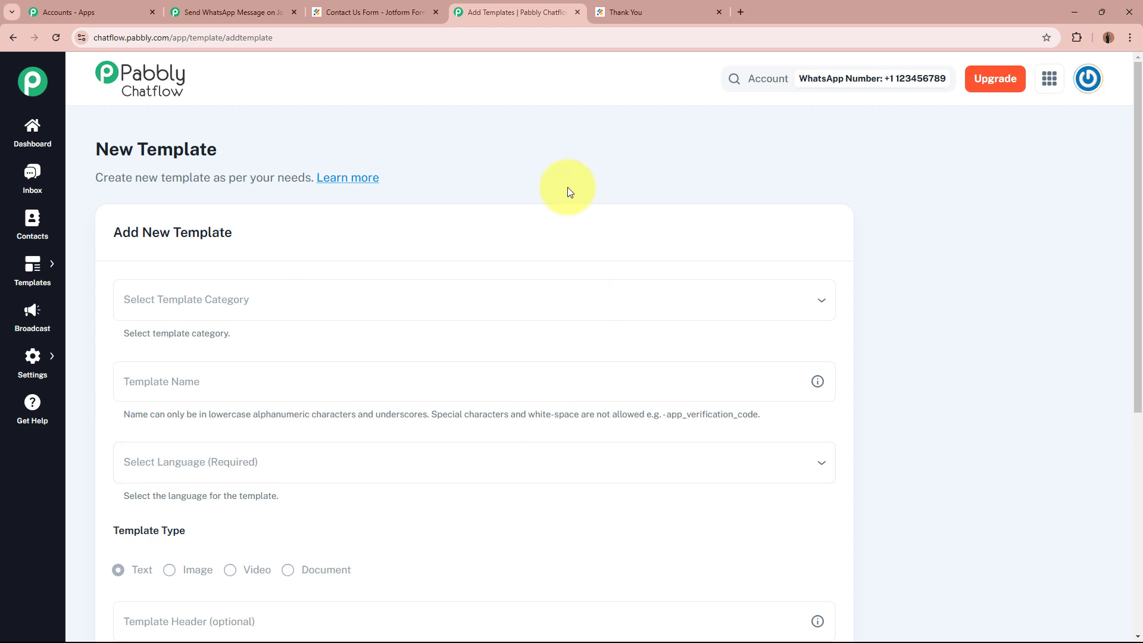
{"action": "left_click_drag", "start_coordinate": [110, 150], "coordinate": [272, 153]}
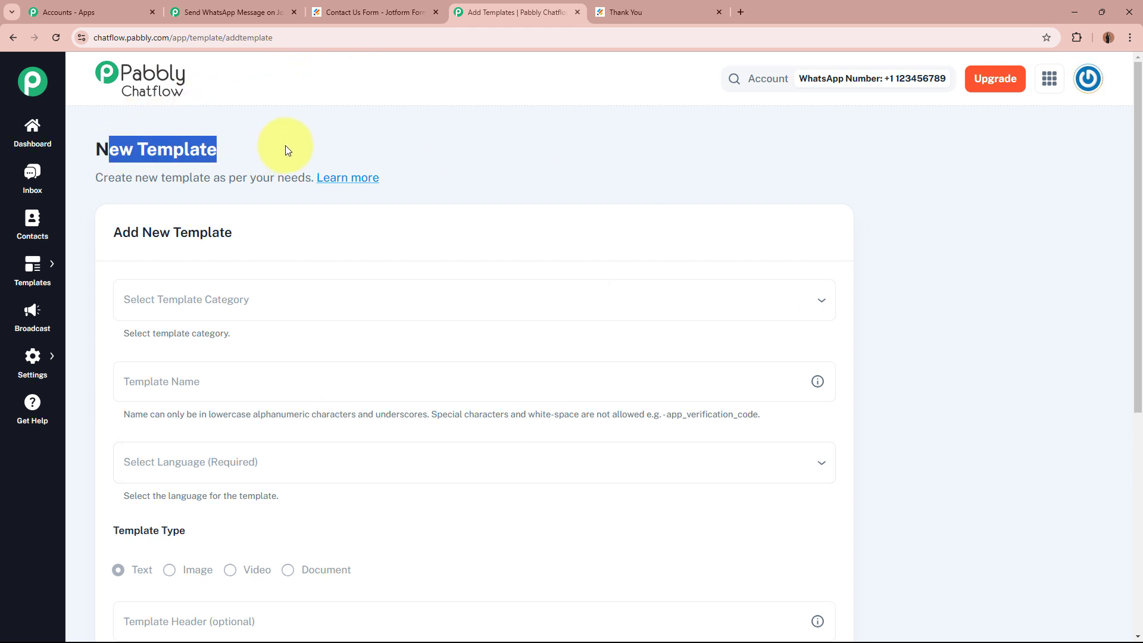
{"action": "left_click", "coordinate": [285, 147]}
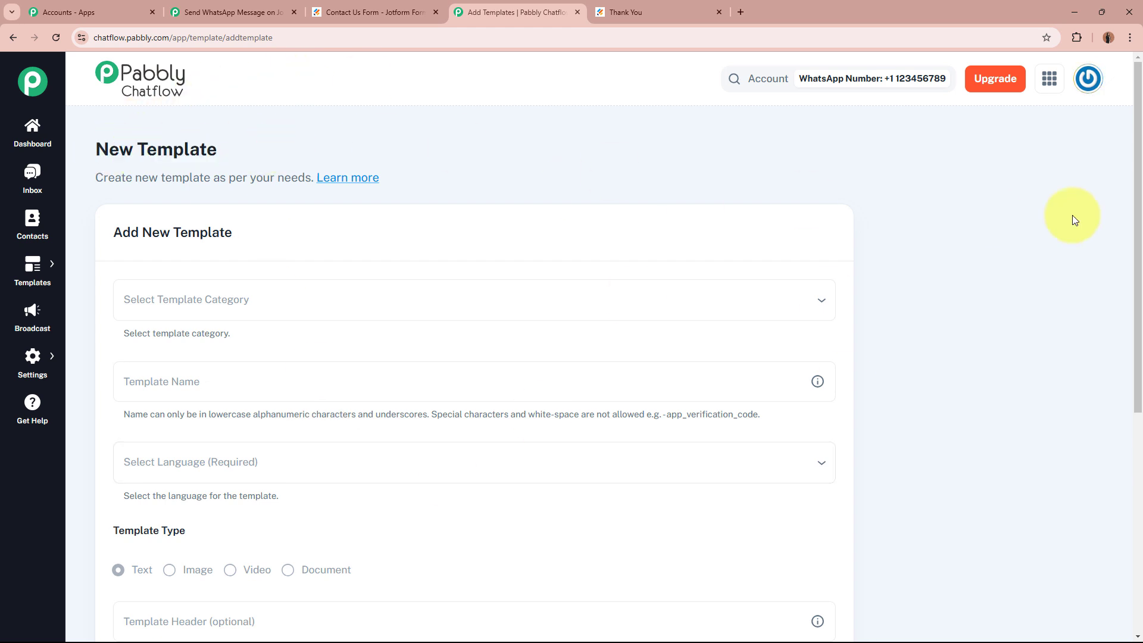
{"action": "scroll", "coordinate": [1065, 218], "scroll_direction": "down", "scroll_amount": 2}
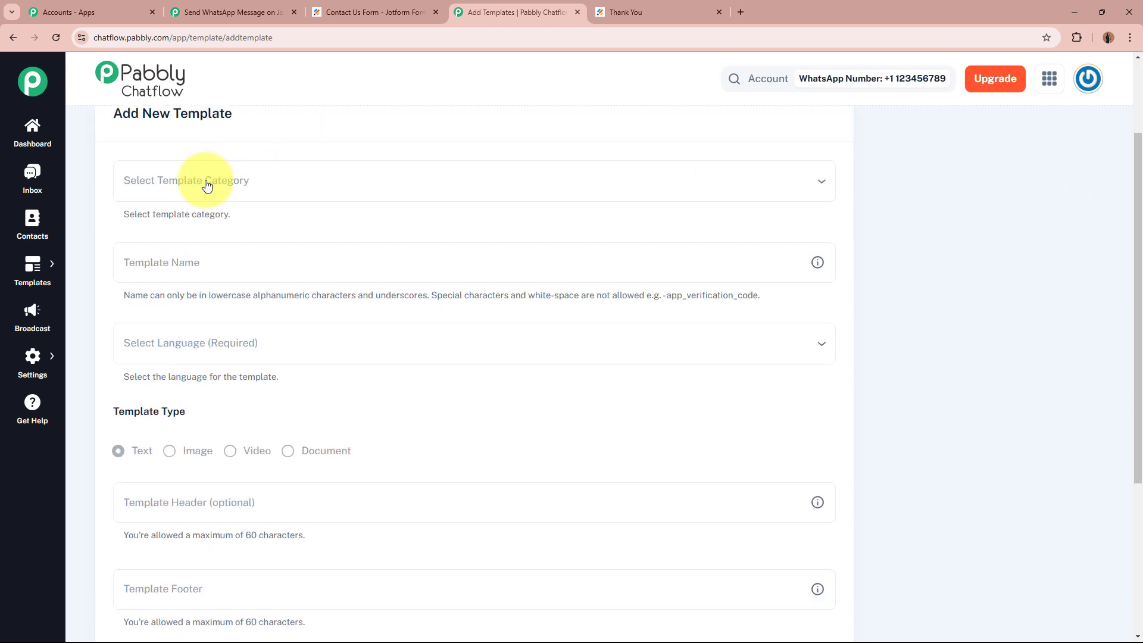
{"action": "left_click", "coordinate": [332, 186]}
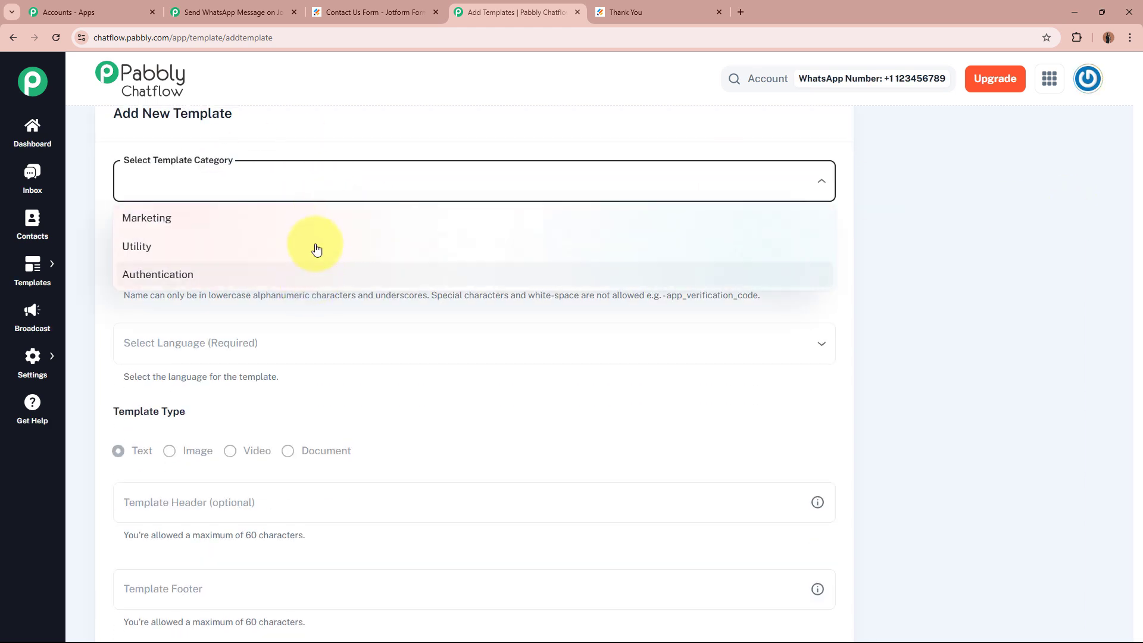
{"action": "left_click", "coordinate": [283, 214]}
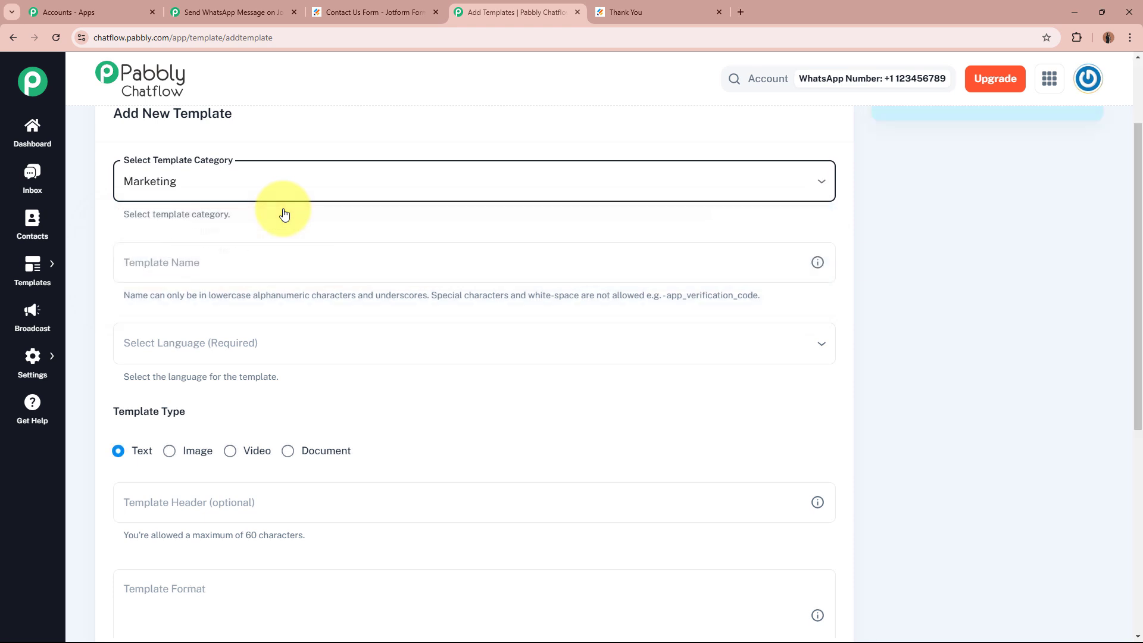
Name the template test_template and set its language to English.
{"action": "left_click", "coordinate": [250, 262]}
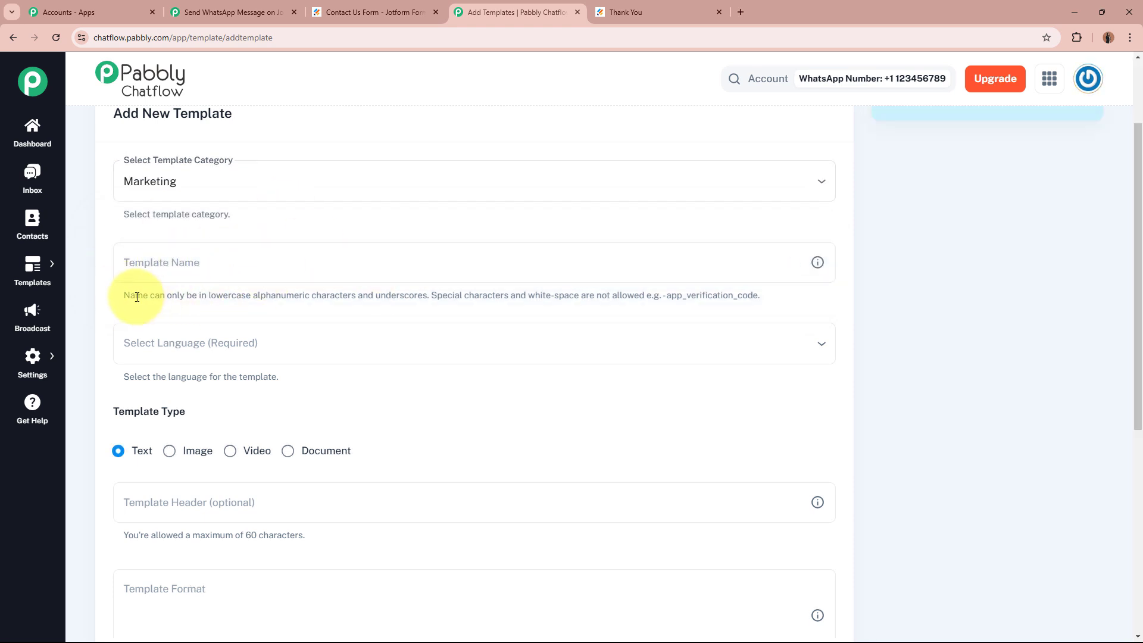
{"action": "left_click_drag", "start_coordinate": [133, 296], "coordinate": [560, 308]}
{"action": "left_click", "coordinate": [176, 263]}
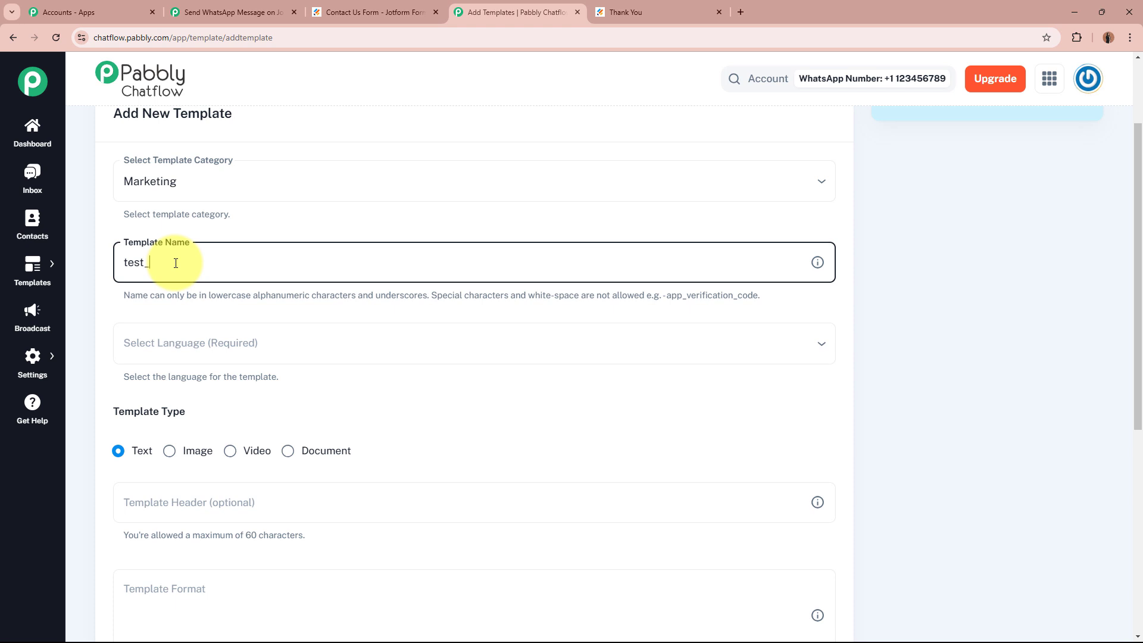
{"action": "type", "text": "test_template"}
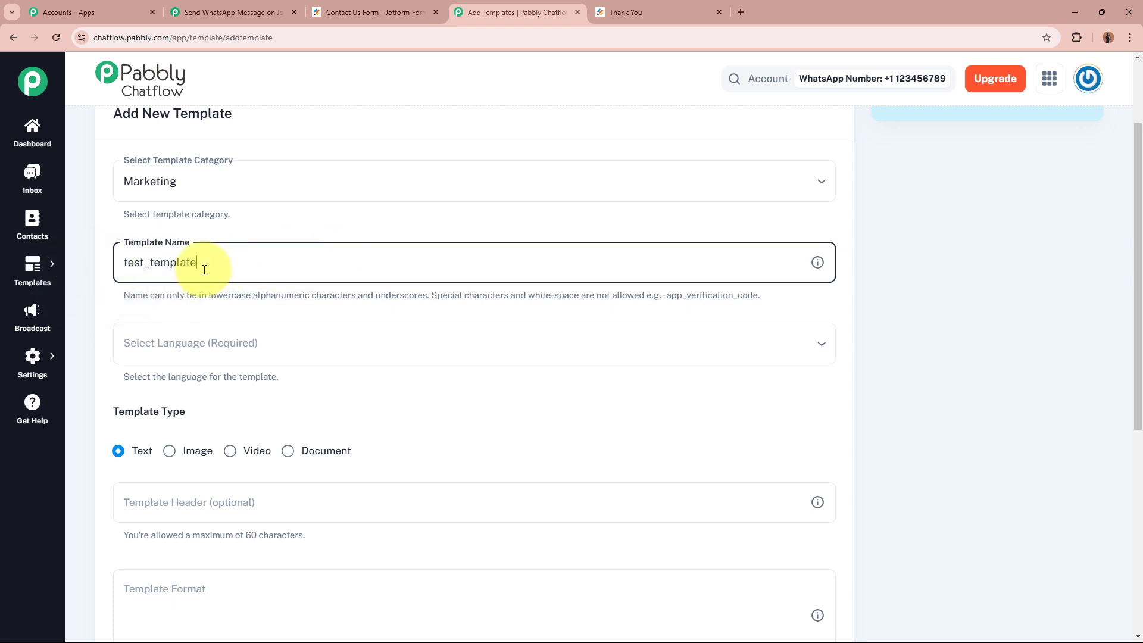
{"action": "left_click", "coordinate": [291, 338]}
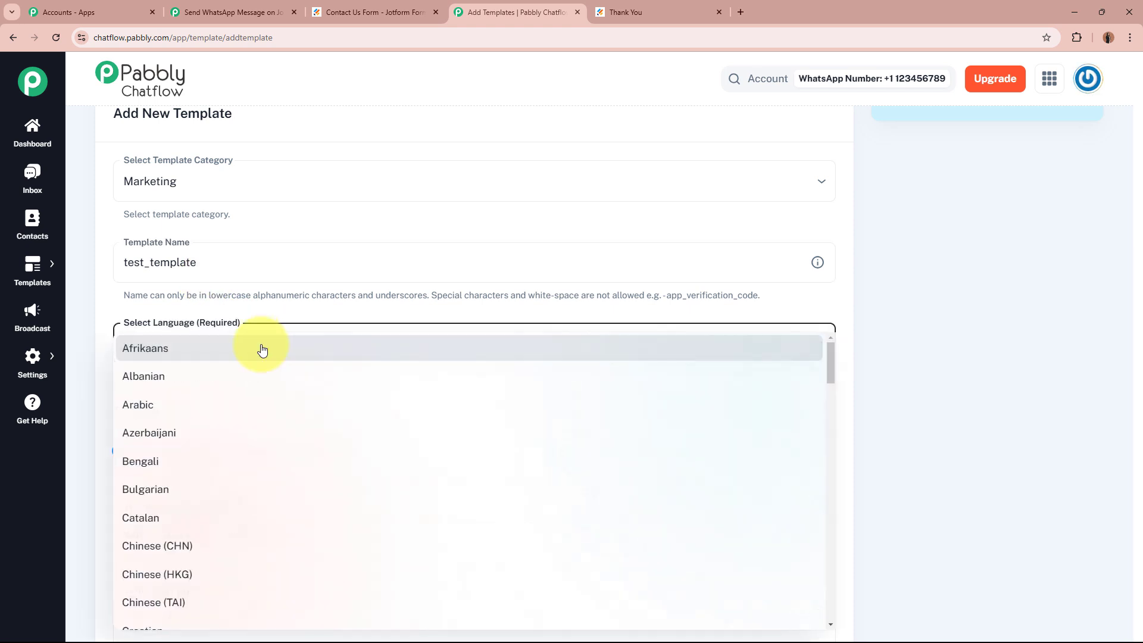
{"action": "scroll", "coordinate": [360, 484], "scroll_direction": "down", "scroll_amount": 12}
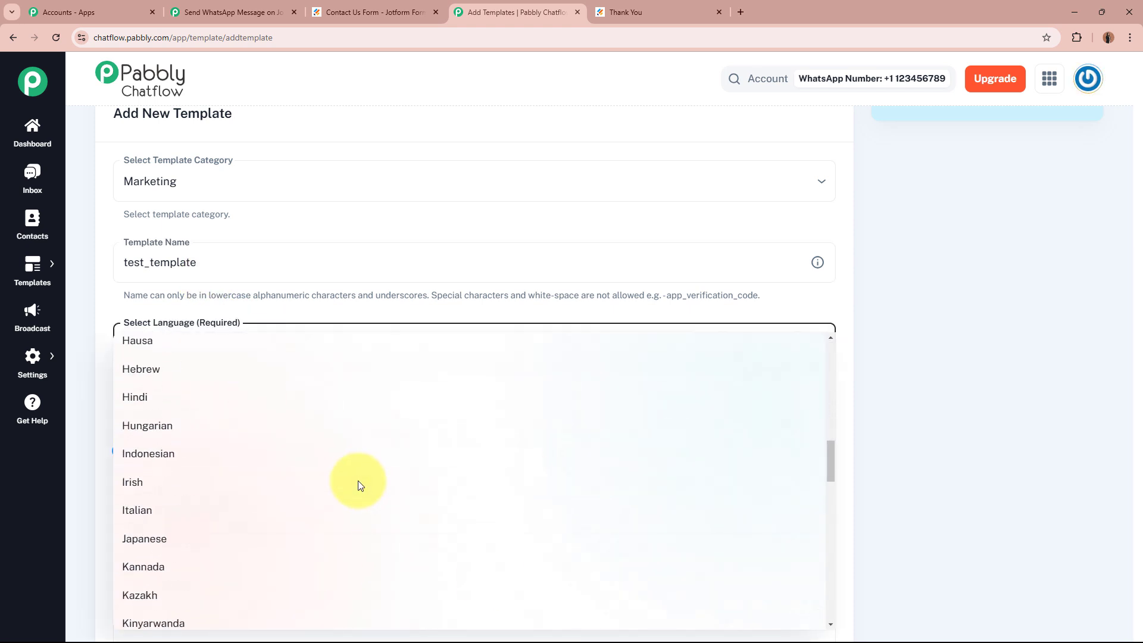
{"action": "scroll", "coordinate": [358, 485], "scroll_direction": "up", "scroll_amount": 8}
{"action": "left_click", "coordinate": [224, 505]}
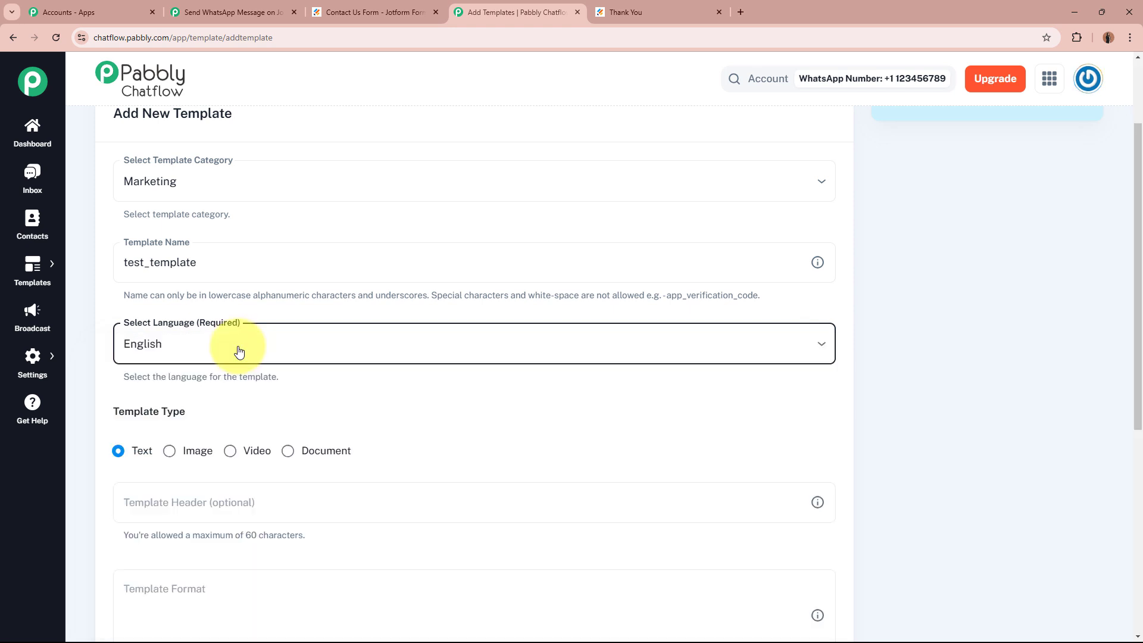
Leave the header empty and write the message body 'Test {{1}}'.
{"action": "scroll", "coordinate": [150, 304], "scroll_direction": "down", "scroll_amount": 4}
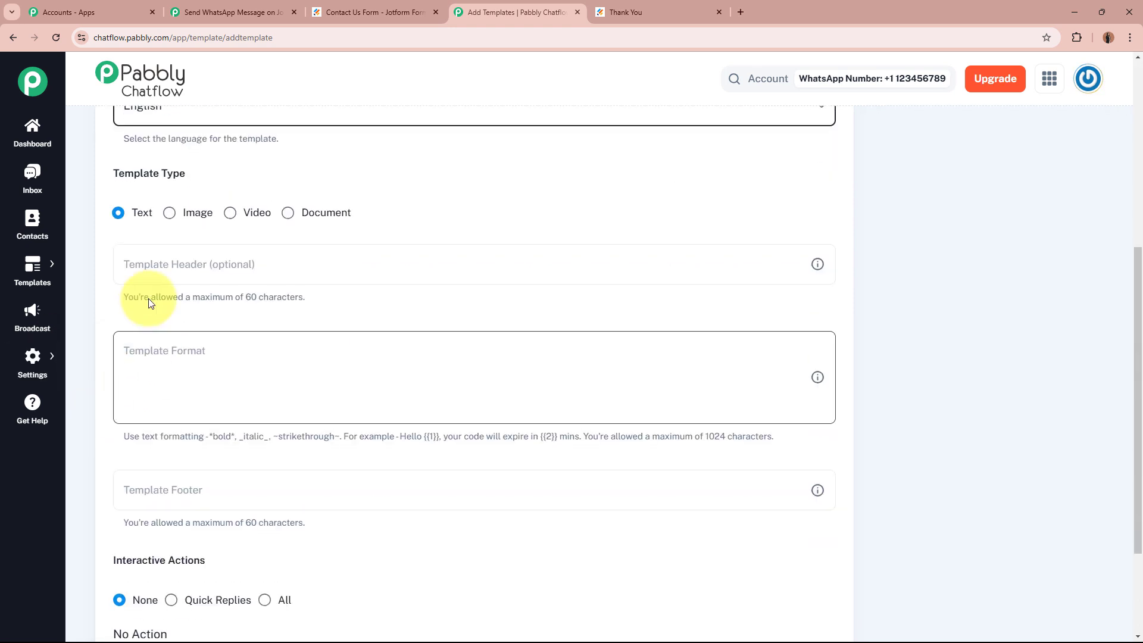
{"action": "left_click_drag", "start_coordinate": [114, 172], "coordinate": [209, 174]}
{"action": "left_click", "coordinate": [210, 175]}
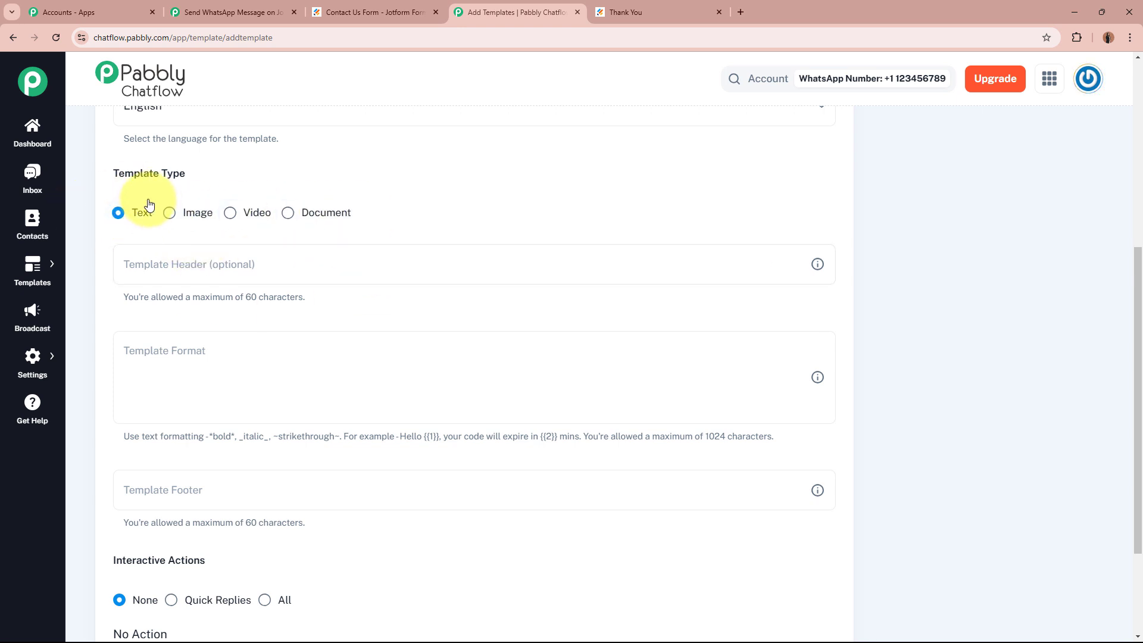
{"action": "left_click", "coordinate": [190, 257]}
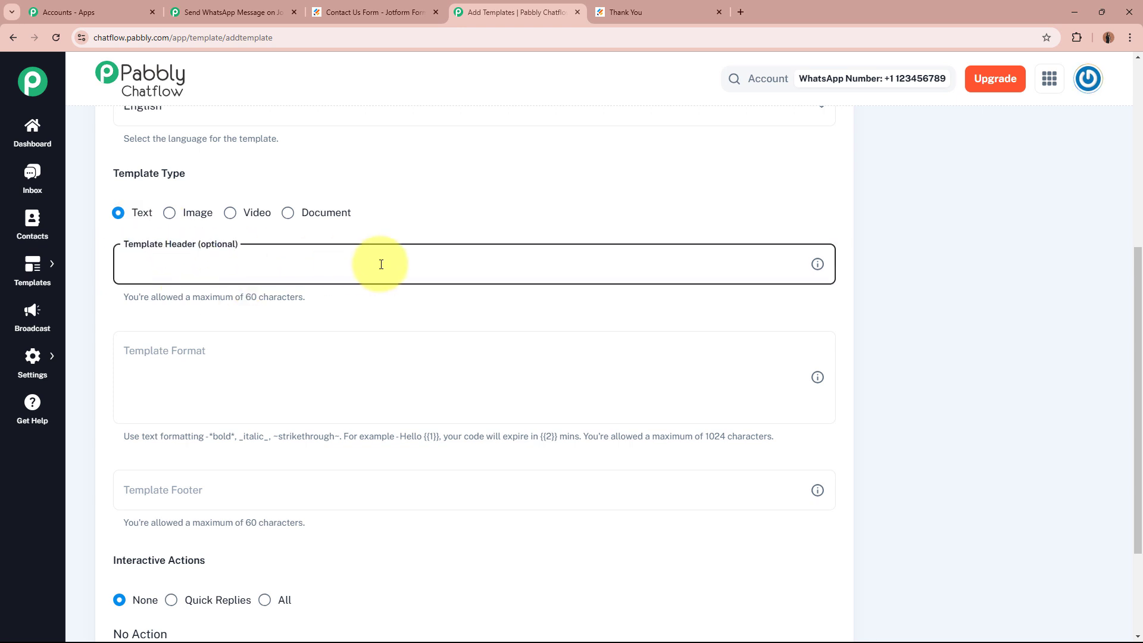
{"action": "left_click", "coordinate": [218, 240]}
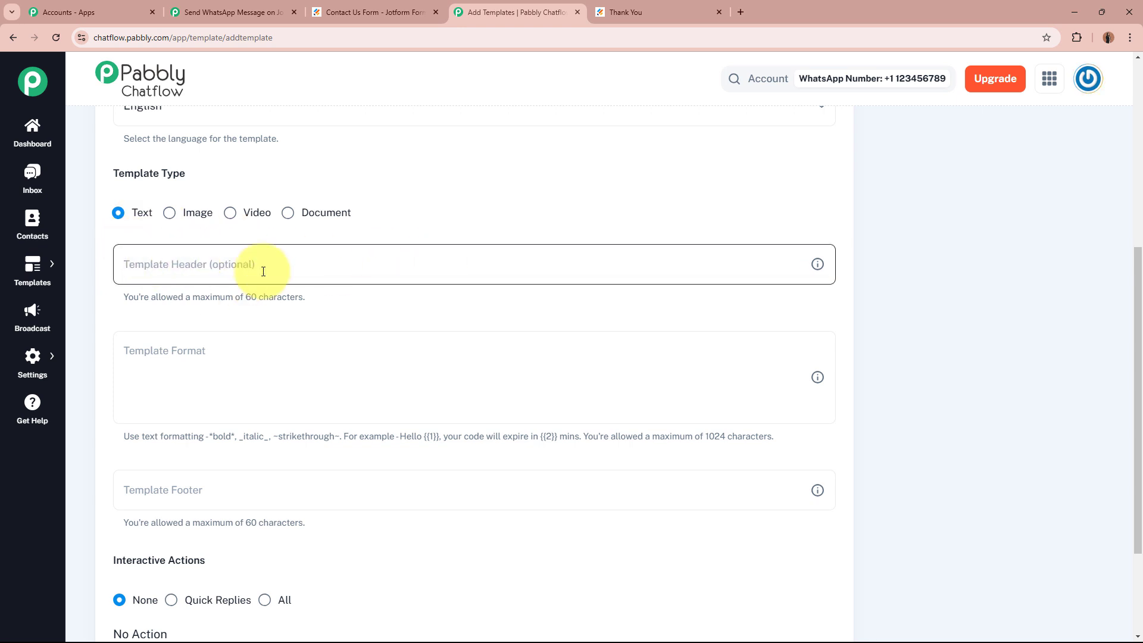
{"action": "left_click", "coordinate": [161, 396]}
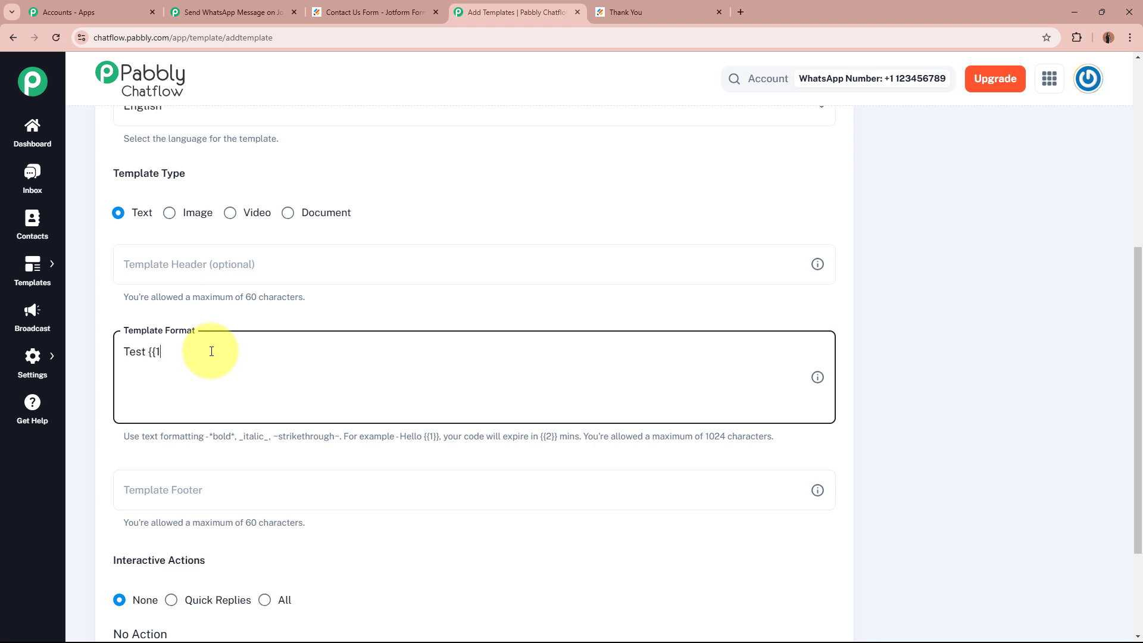
{"action": "type", "text": "}}"}
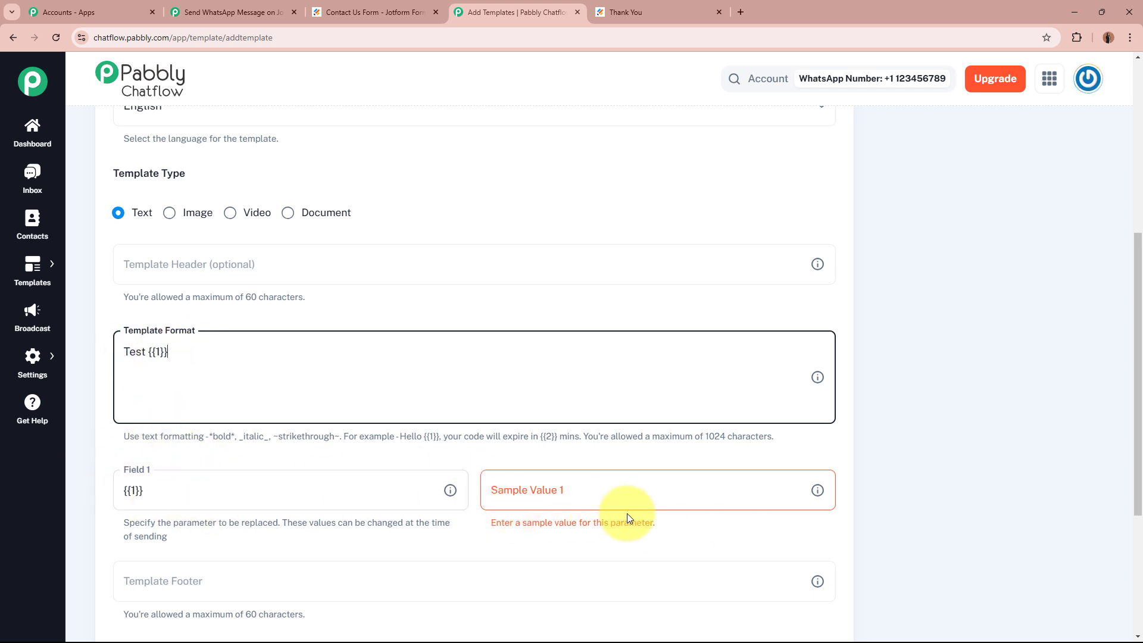
Set sample value 1 to 'Test User', leave the footer empty, and submit the template.
{"action": "left_click", "coordinate": [679, 485]}
{"action": "type", "text": "a"}
{"action": "key", "text": "BackSpace"}
{"action": "type", "text": "Test Us"}
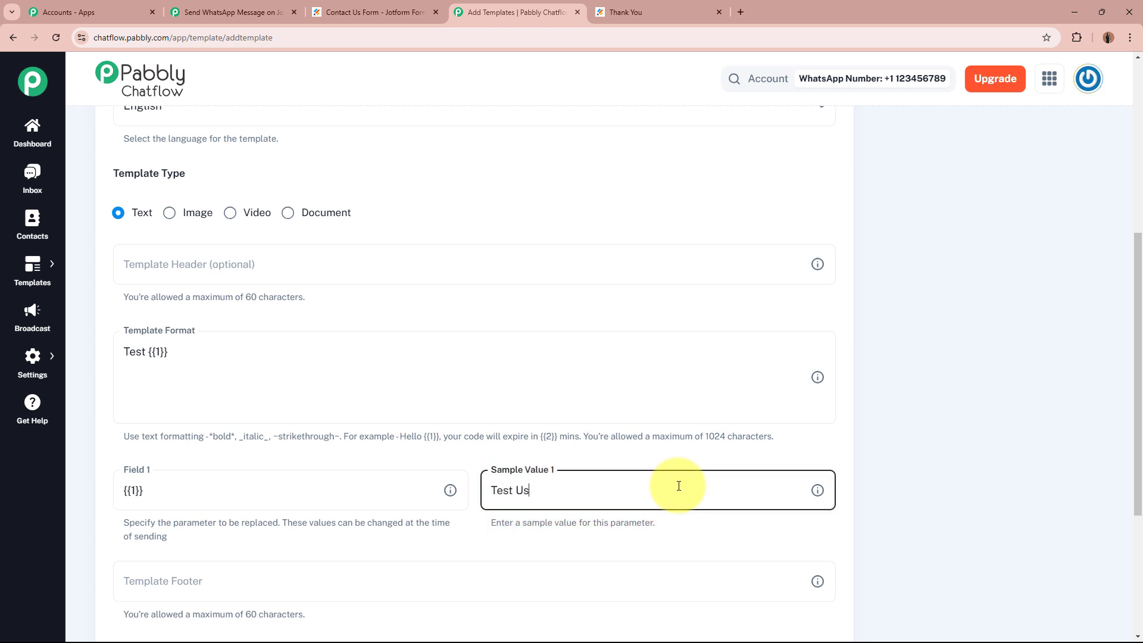
{"action": "type", "text": "er"}
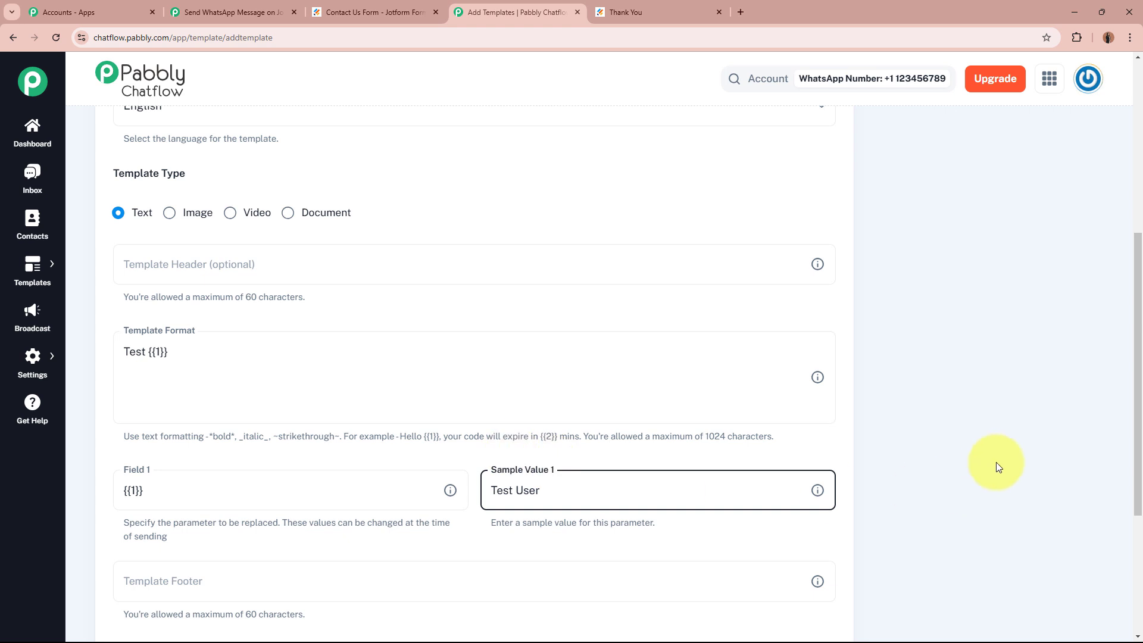
{"action": "left_click", "coordinate": [997, 466]}
{"action": "left_click", "coordinate": [289, 409]}
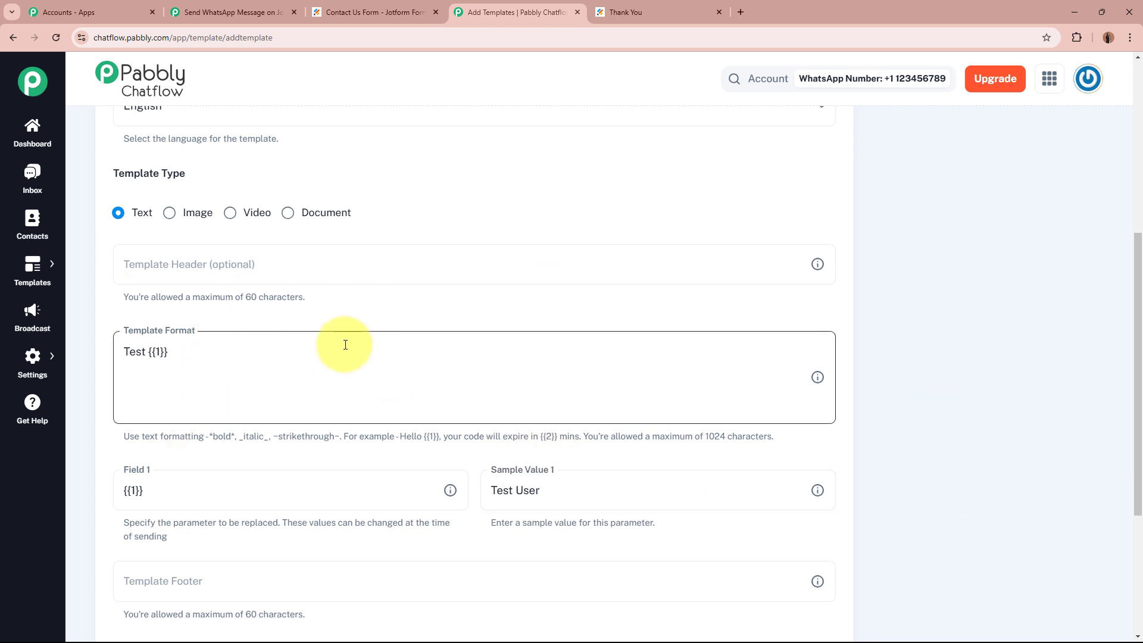
{"action": "scroll", "coordinate": [346, 345], "scroll_direction": "down", "scroll_amount": 4}
{"action": "left_click", "coordinate": [266, 343]}
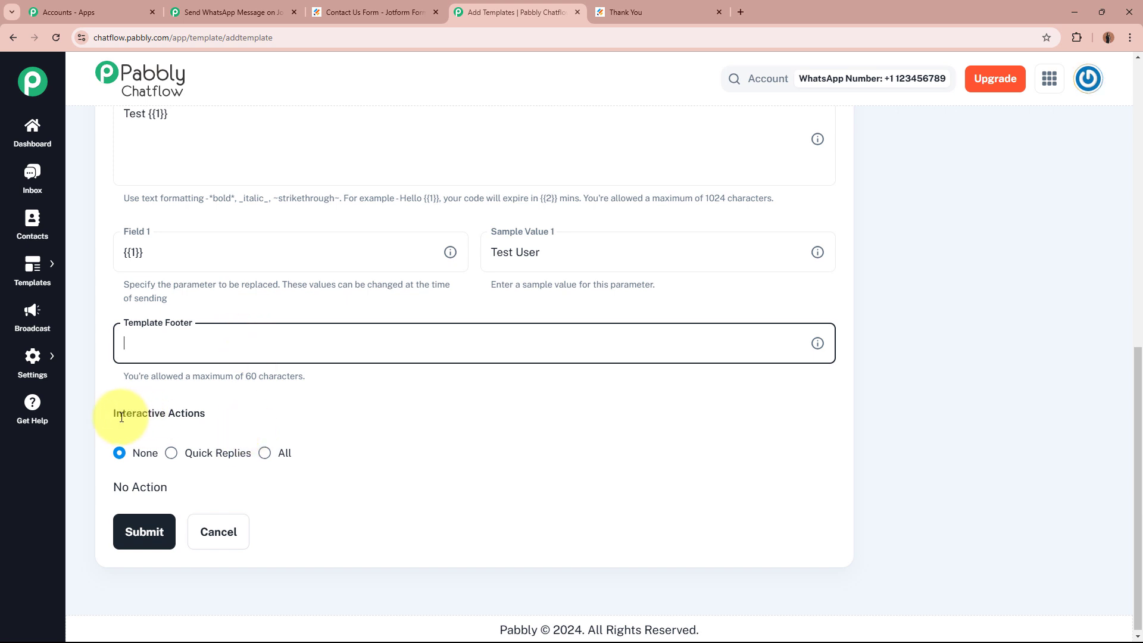
{"action": "left_click_drag", "start_coordinate": [115, 414], "coordinate": [204, 411]}
{"action": "left_click", "coordinate": [266, 415]}
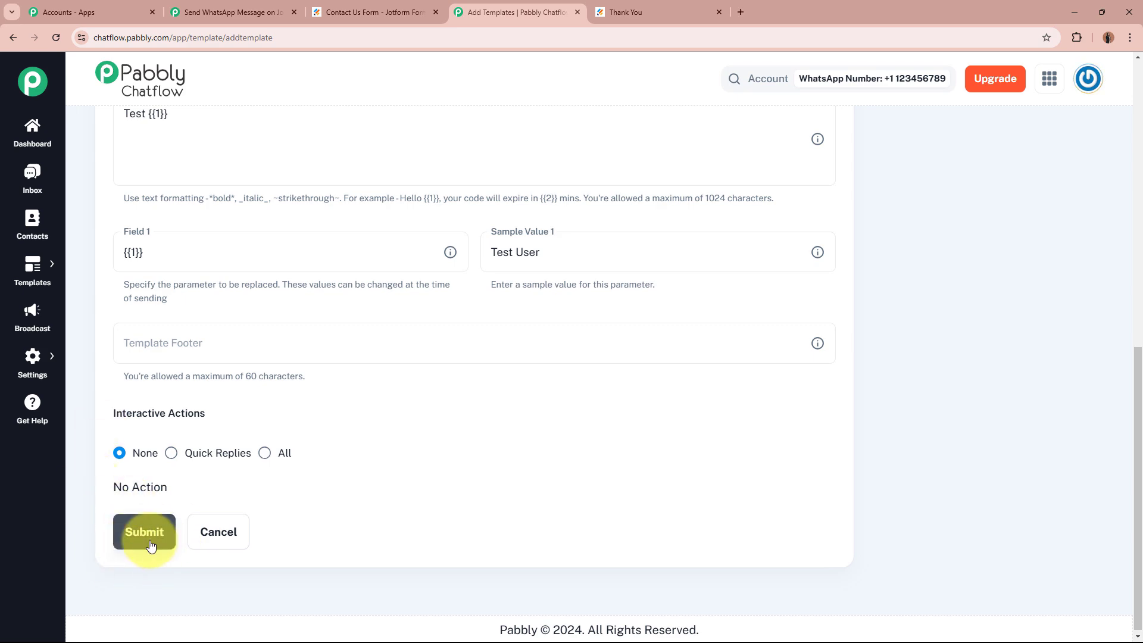
{"action": "left_click", "coordinate": [128, 535]}
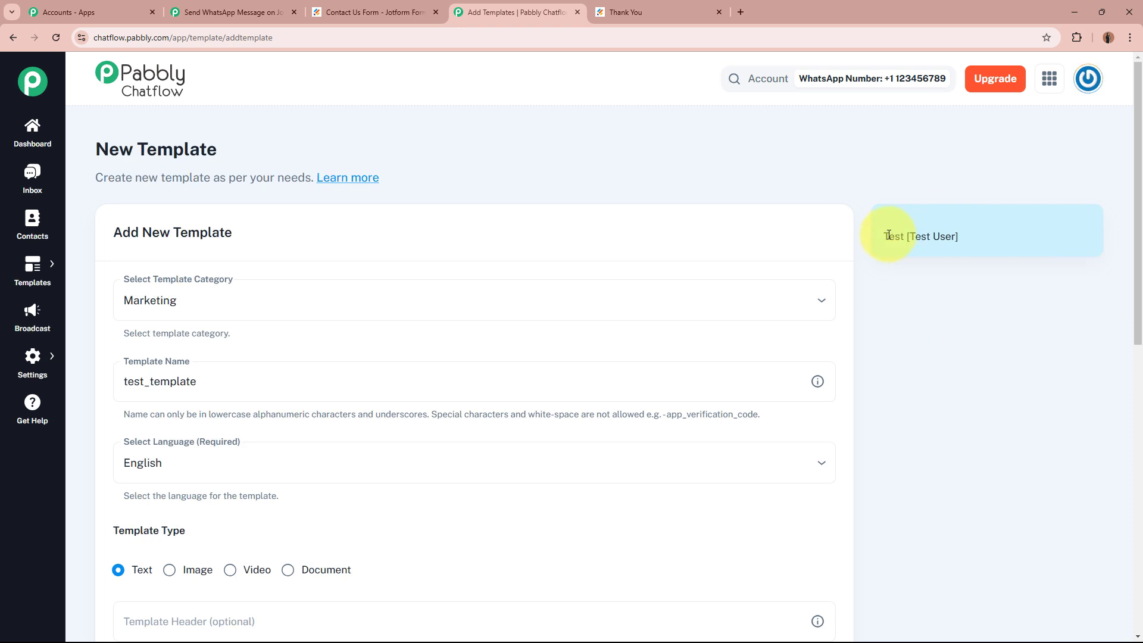
Review the 'Test [Test User]' preview and the new_lead_template message text.
{"action": "left_click_drag", "start_coordinate": [883, 237], "coordinate": [965, 238]}
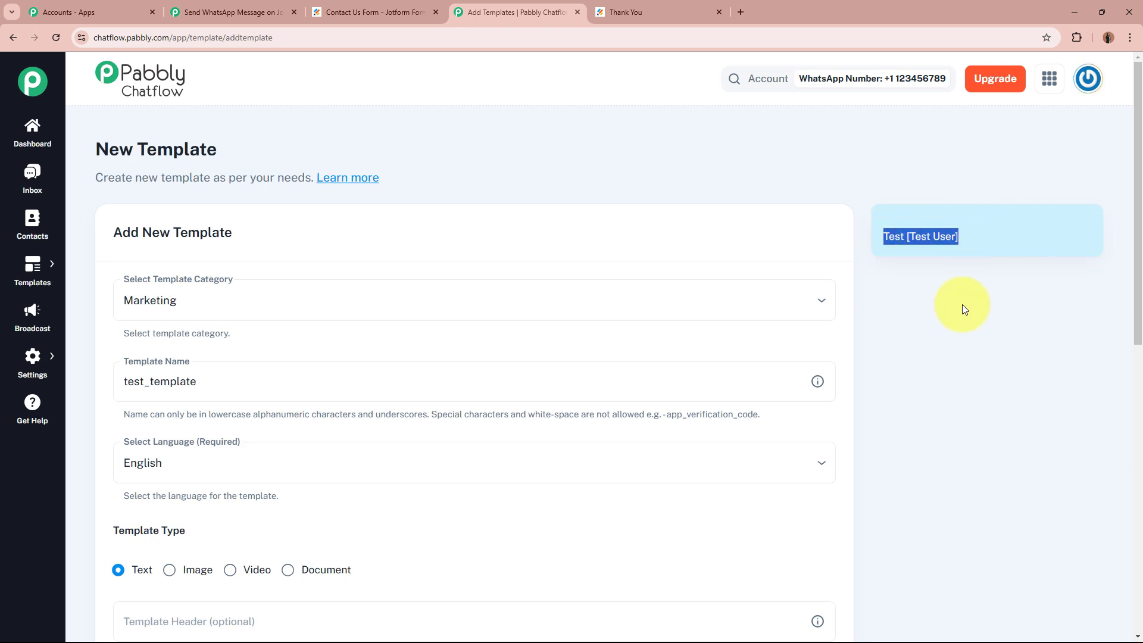
{"action": "left_click", "coordinate": [956, 341]}
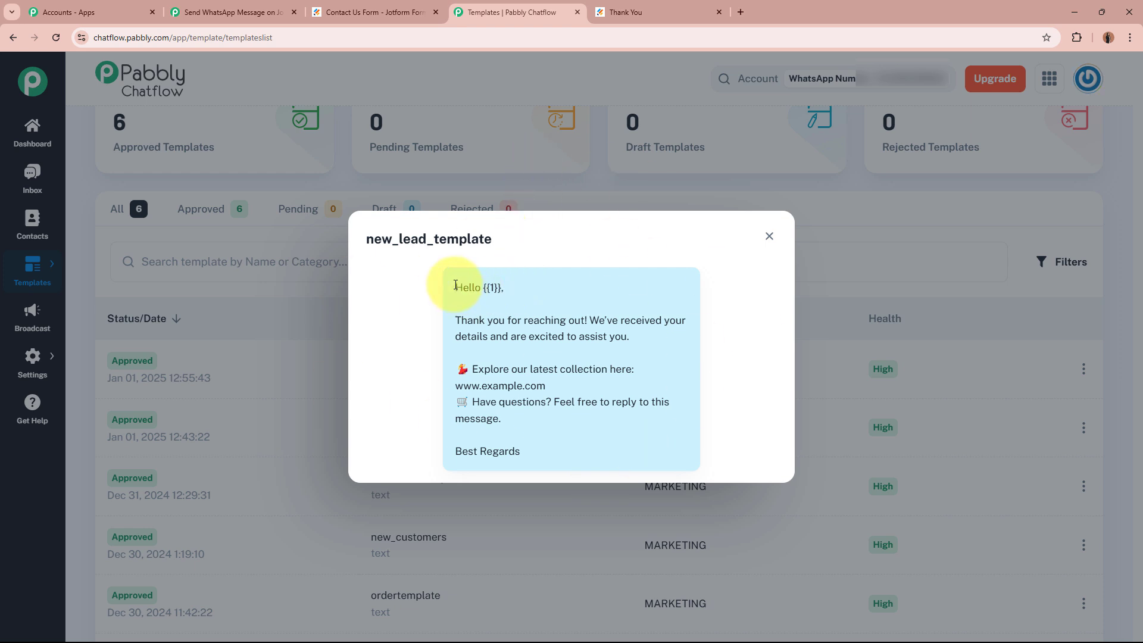
{"action": "left_click_drag", "start_coordinate": [366, 245], "coordinate": [505, 237]}
{"action": "left_click", "coordinate": [504, 241]}
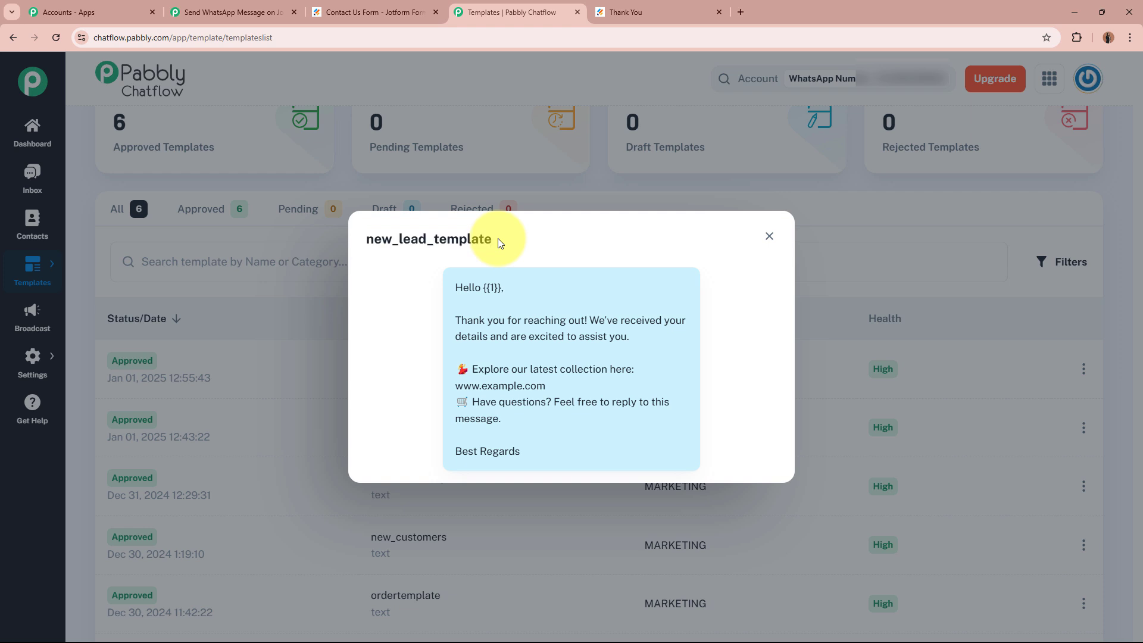
{"action": "left_click_drag", "start_coordinate": [465, 288], "coordinate": [536, 485]}
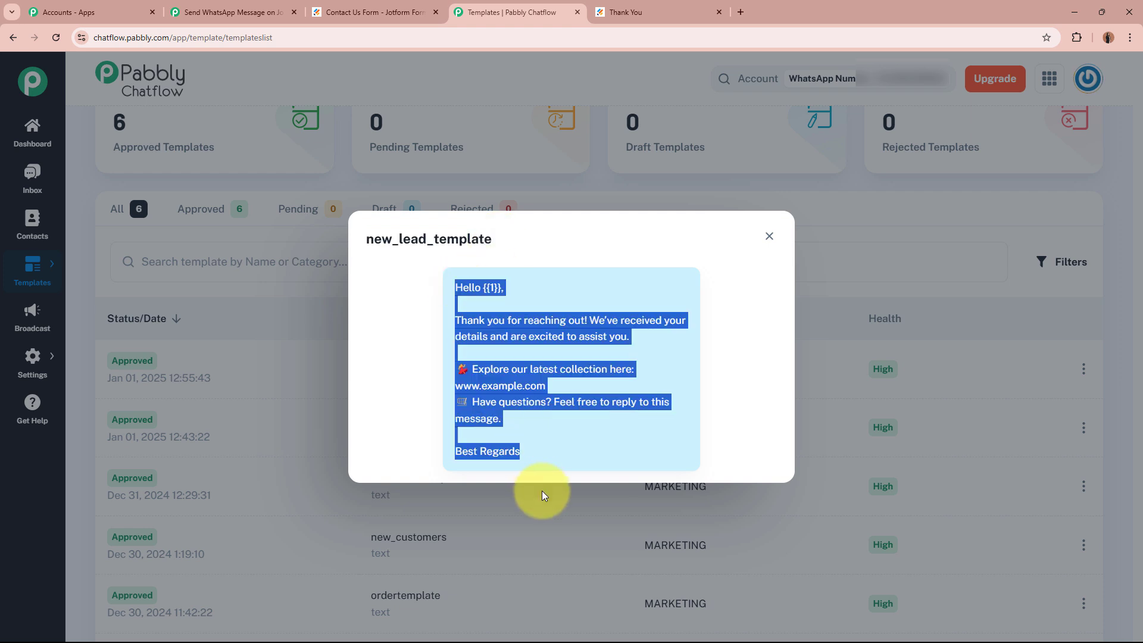
{"action": "left_click", "coordinate": [543, 426]}
{"action": "left_click_drag", "start_coordinate": [455, 287], "coordinate": [503, 289]}
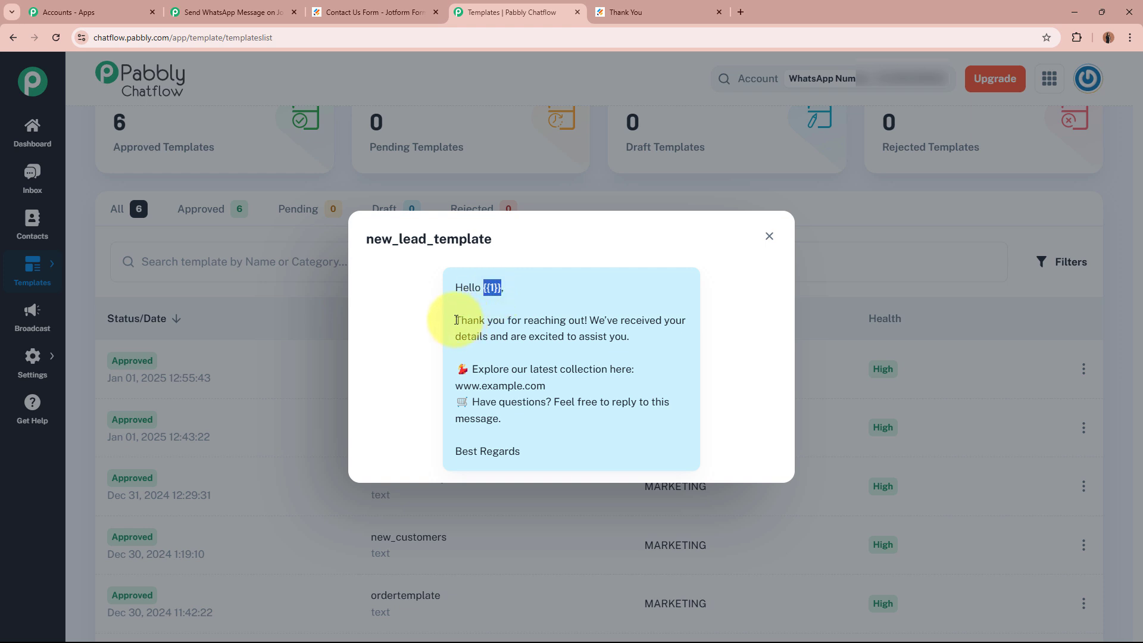
{"action": "left_click_drag", "start_coordinate": [456, 319], "coordinate": [627, 337]}
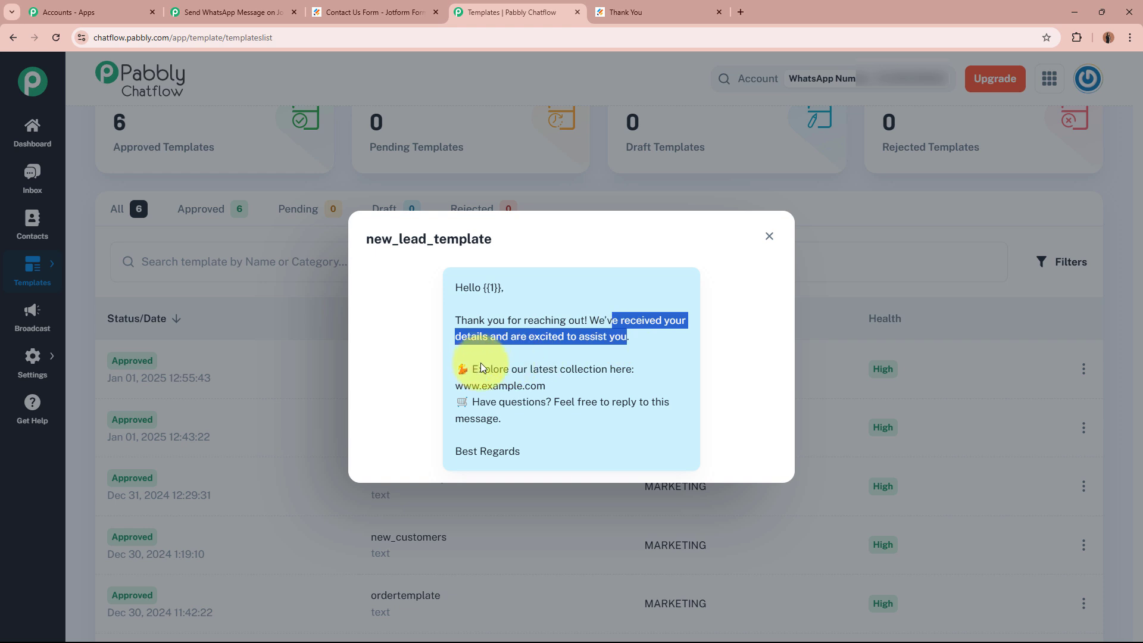
{"action": "left_click_drag", "start_coordinate": [479, 369], "coordinate": [533, 453]}
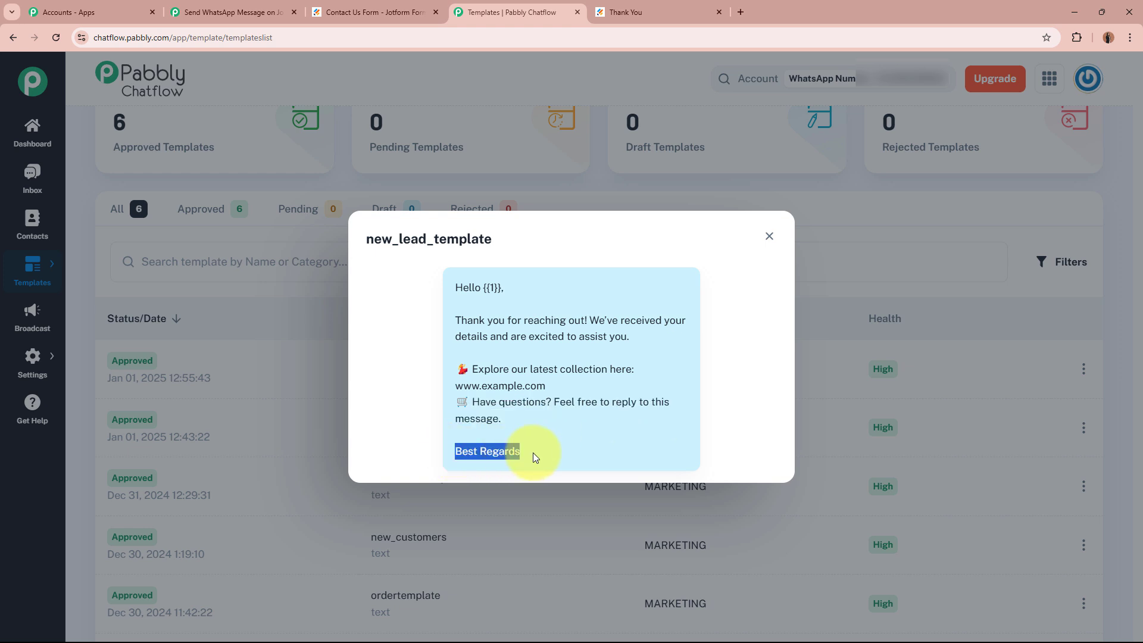
{"action": "left_click", "coordinate": [534, 453]}
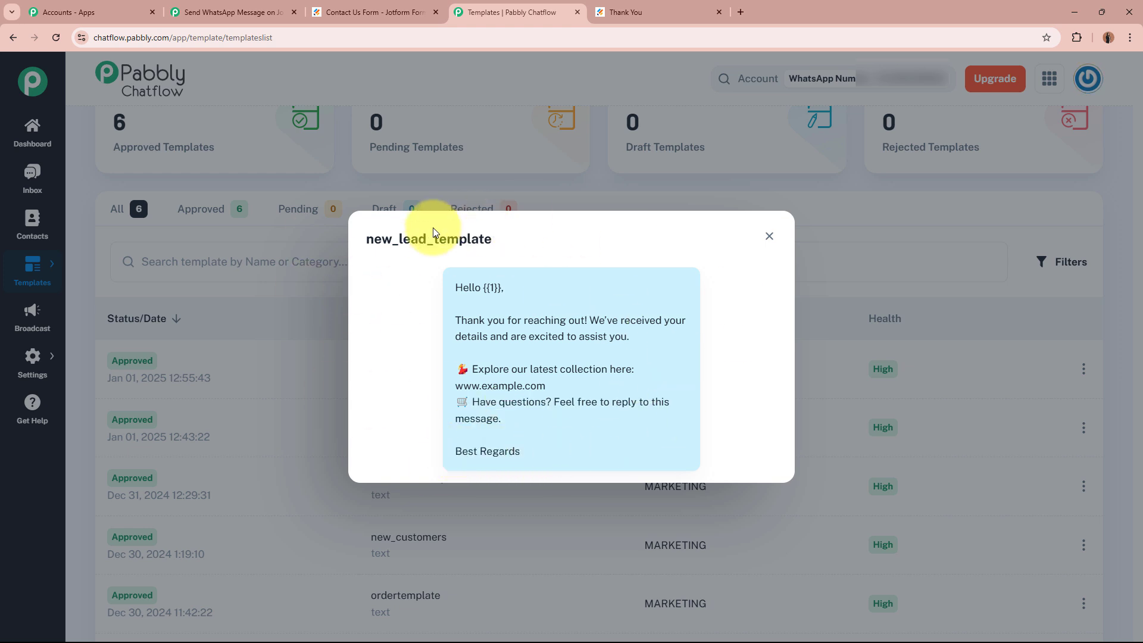
{"action": "left_click_drag", "start_coordinate": [364, 238], "coordinate": [662, 260]}
{"action": "left_click", "coordinate": [662, 259]}
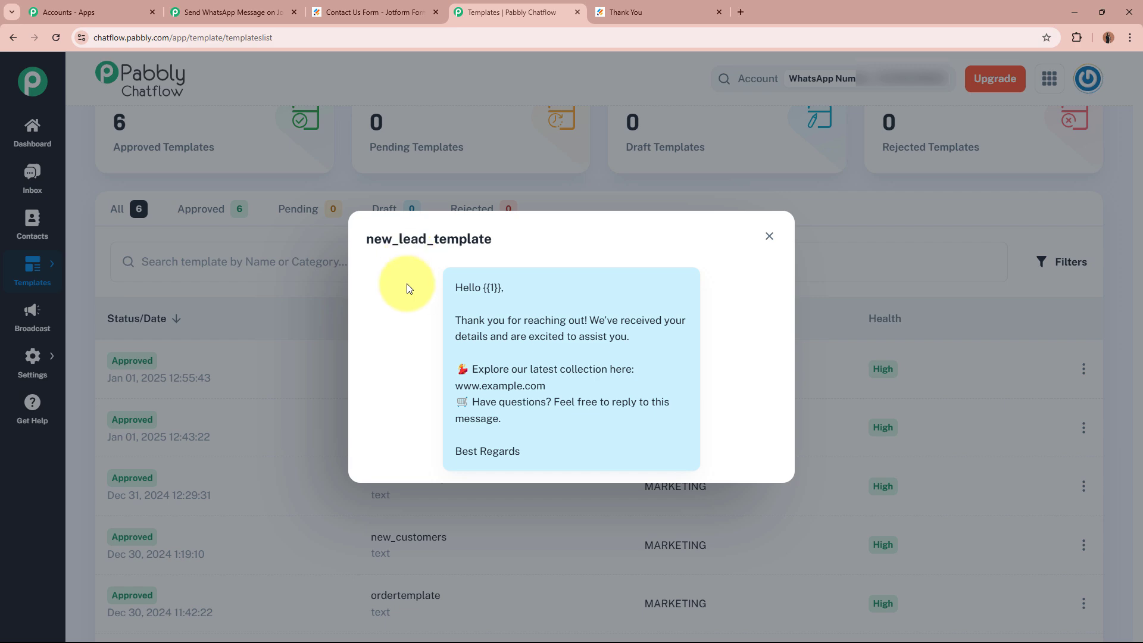
Close and reopen the new_lead_template preview, then return to the Pabbly Connect workflow.
{"action": "left_click", "coordinate": [769, 236]}
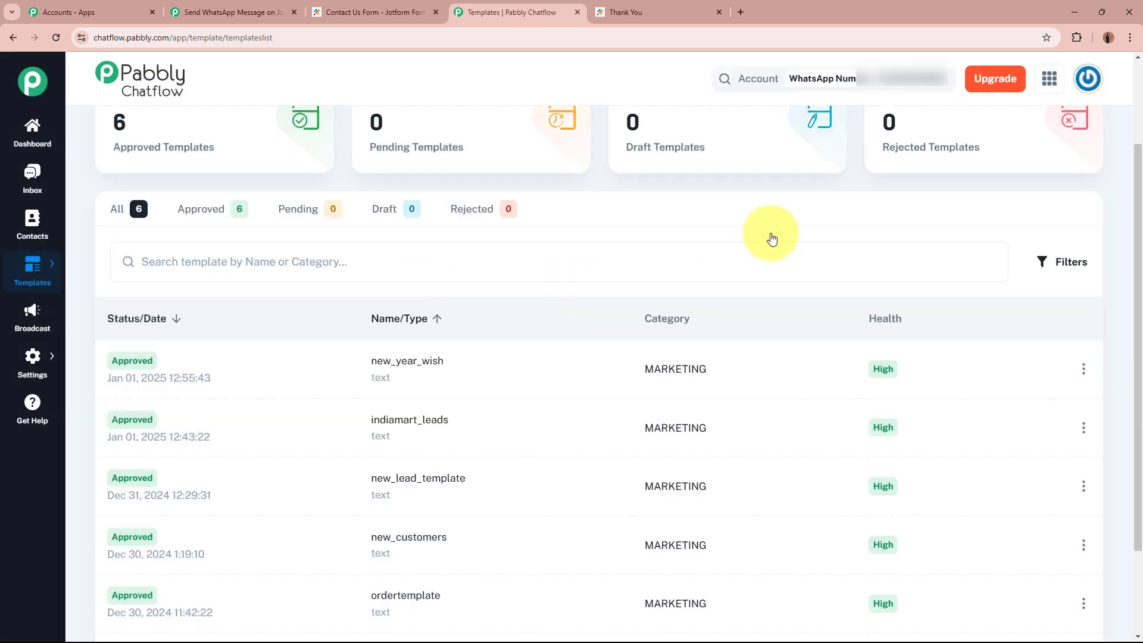
{"action": "left_click", "coordinate": [567, 510]}
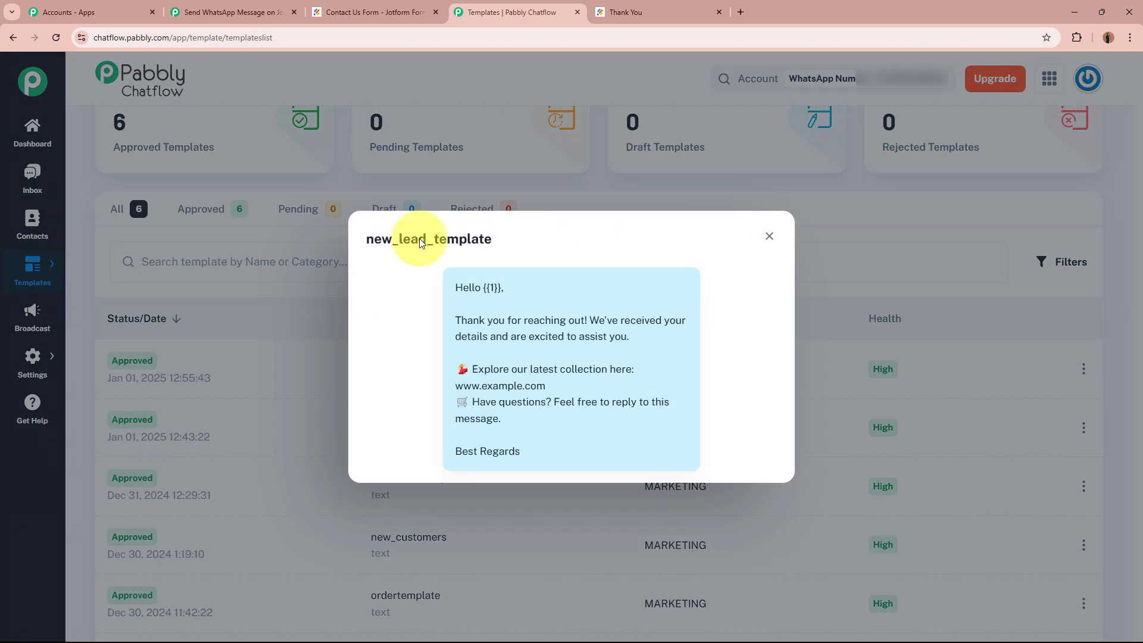
{"action": "left_click", "coordinate": [238, 12]}
Search 'Pabbly Chat' and set the action to Pabbly Chatflow with event Send cURL Request.
{"action": "left_click", "coordinate": [720, 419]}
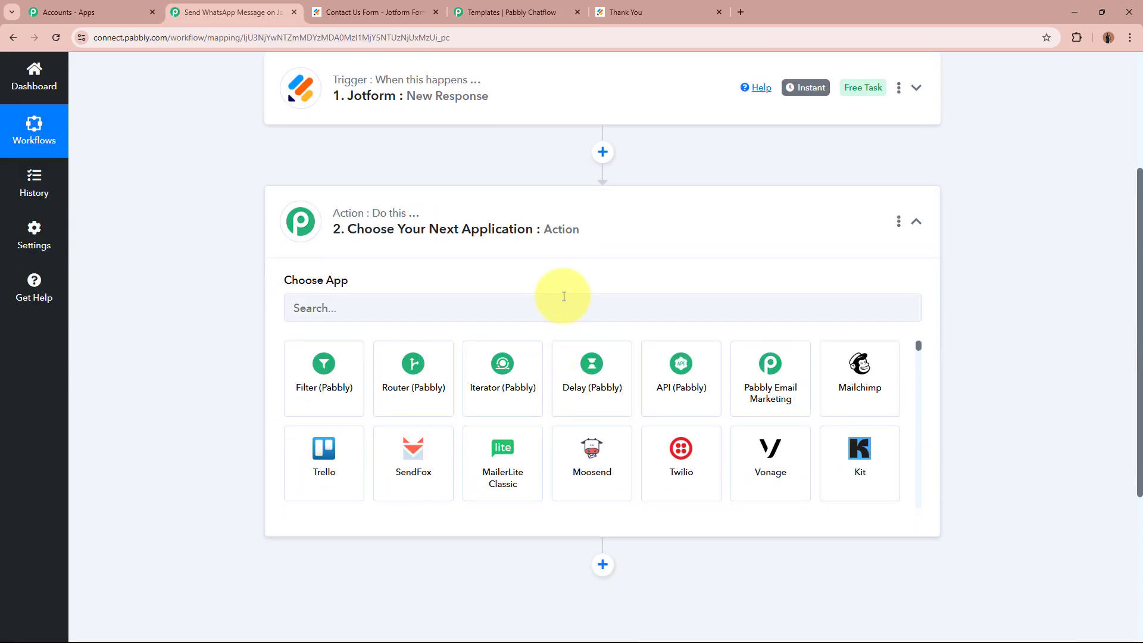
{"action": "left_click", "coordinate": [564, 316]}
{"action": "type", "text": "Pa"}
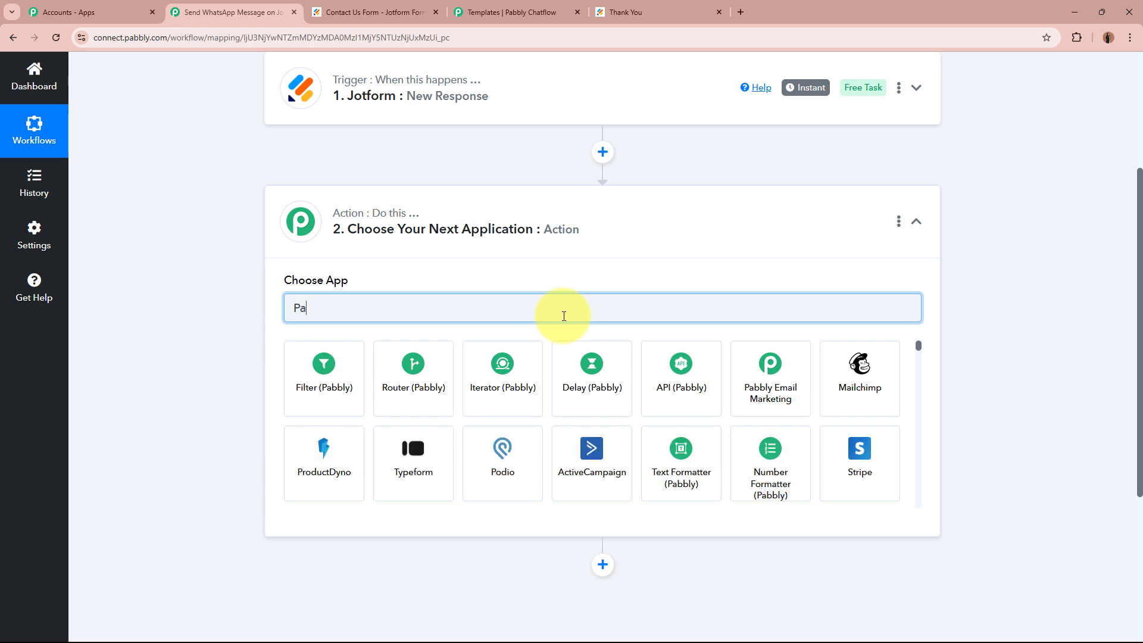
{"action": "type", "text": "bbly Chat"}
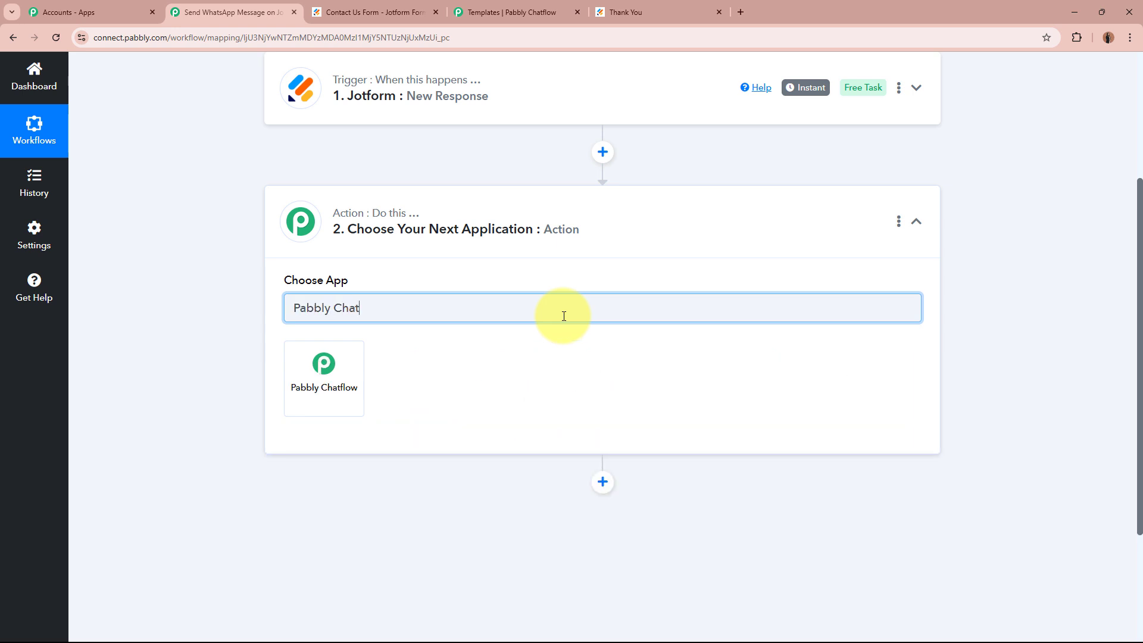
{"action": "left_click", "coordinate": [326, 388]}
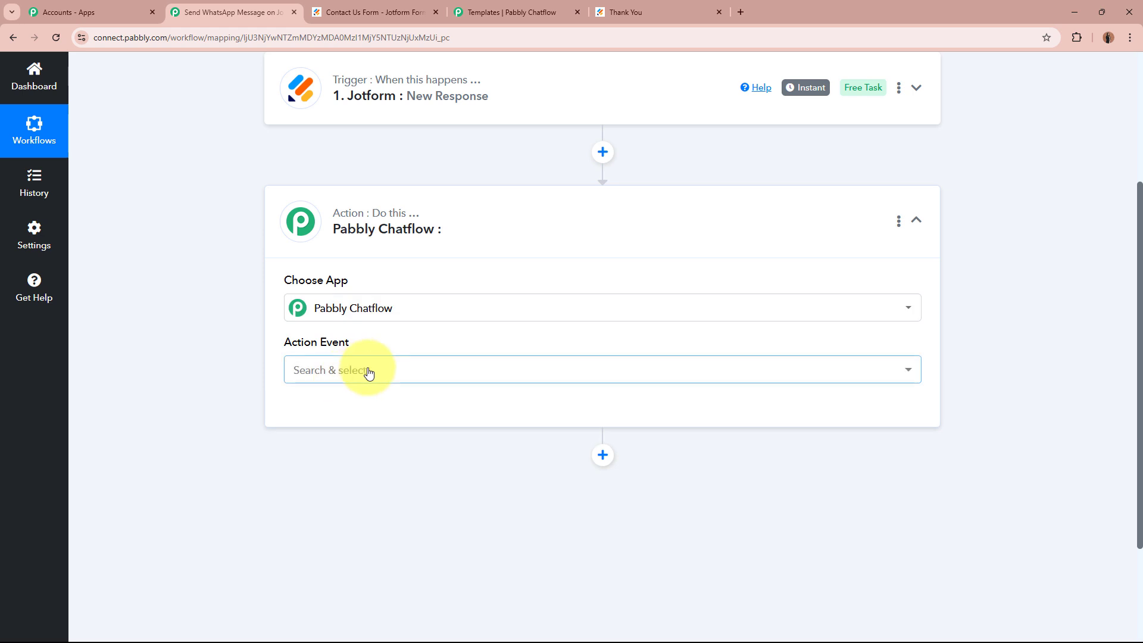
{"action": "left_click", "coordinate": [368, 371]}
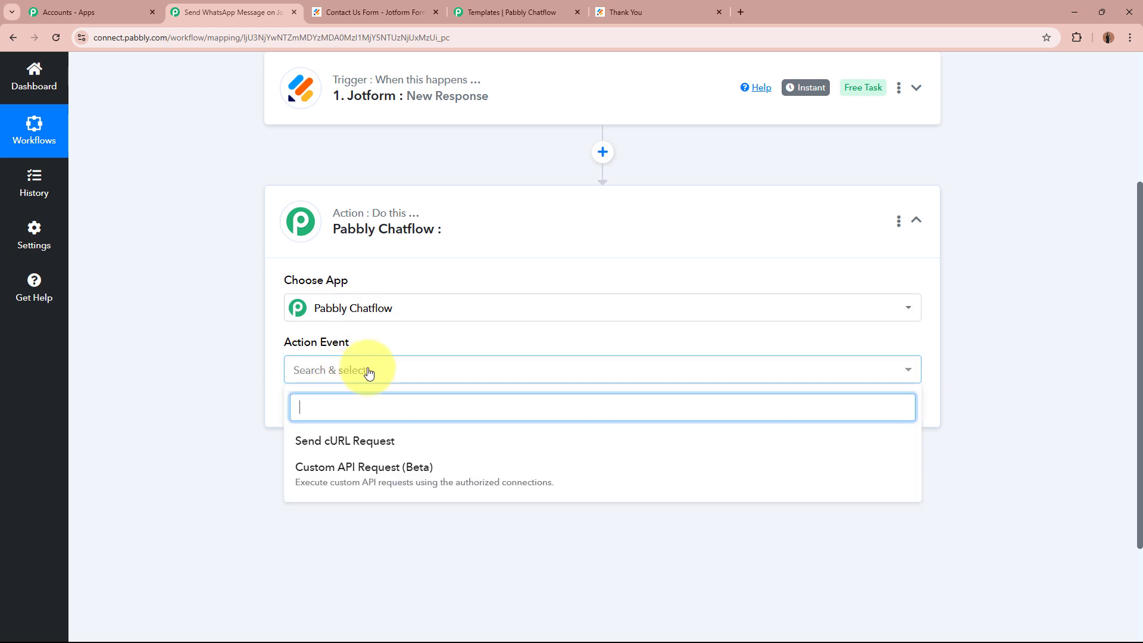
{"action": "left_click", "coordinate": [392, 445]}
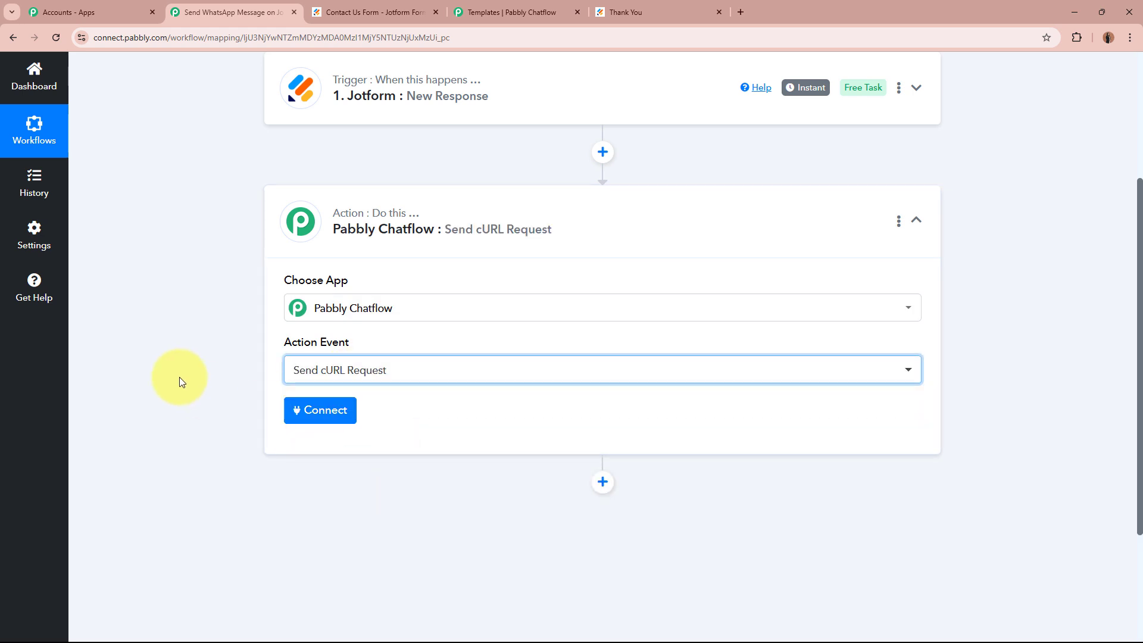
Add a new Chatflow connection by pasting the API token copied from Chatflow, then save.
{"action": "left_click", "coordinate": [307, 410]}
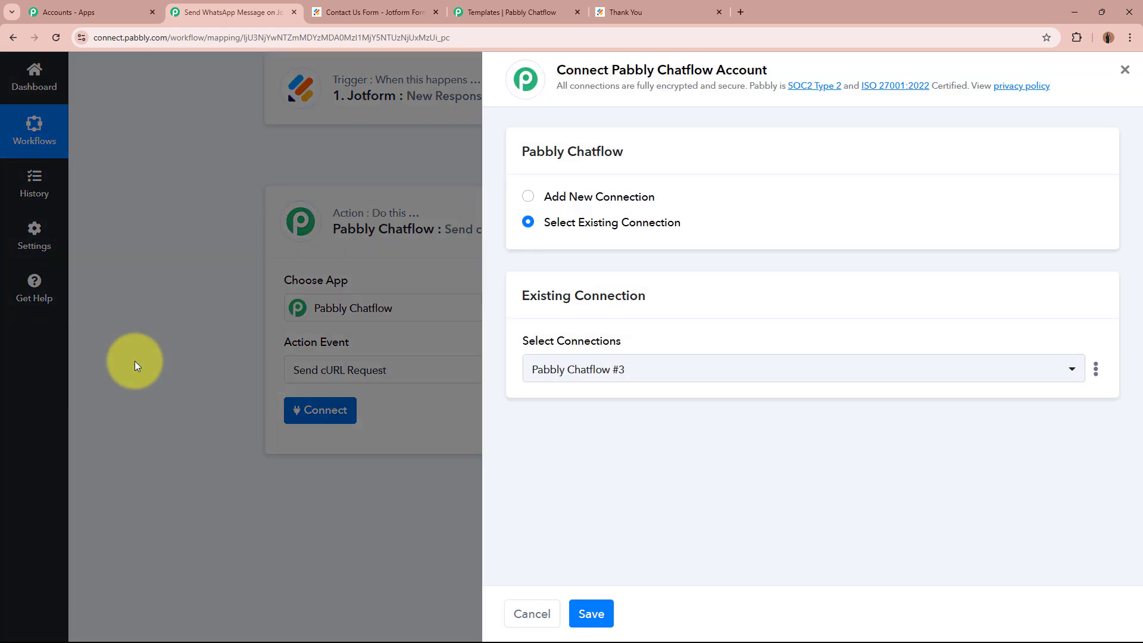
{"action": "left_click", "coordinate": [527, 197]}
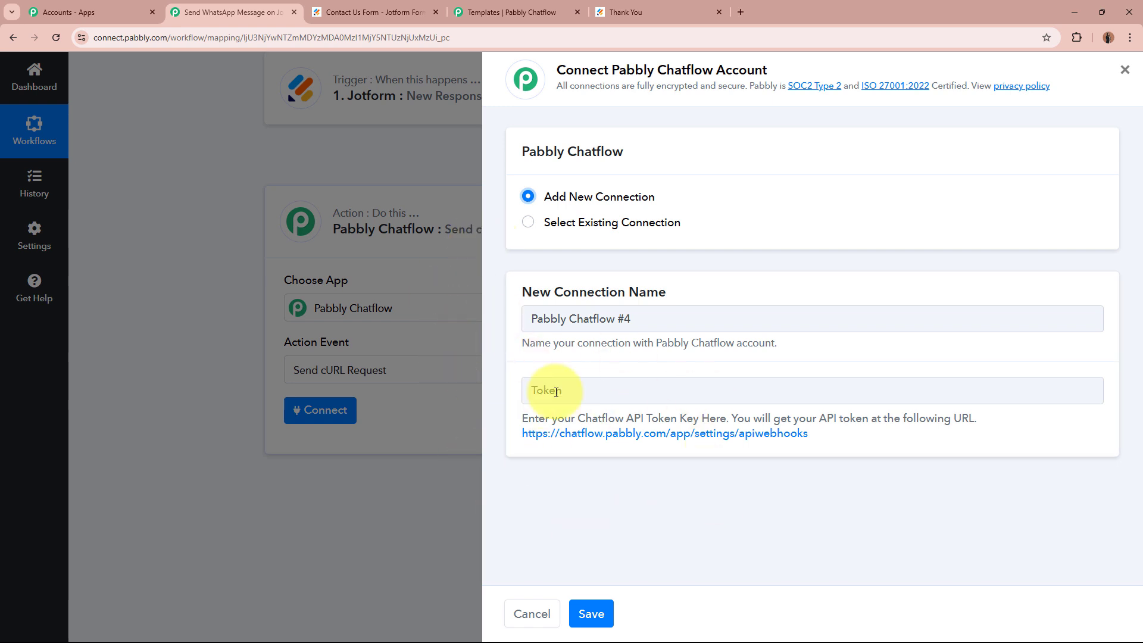
{"action": "left_click", "coordinate": [692, 435]}
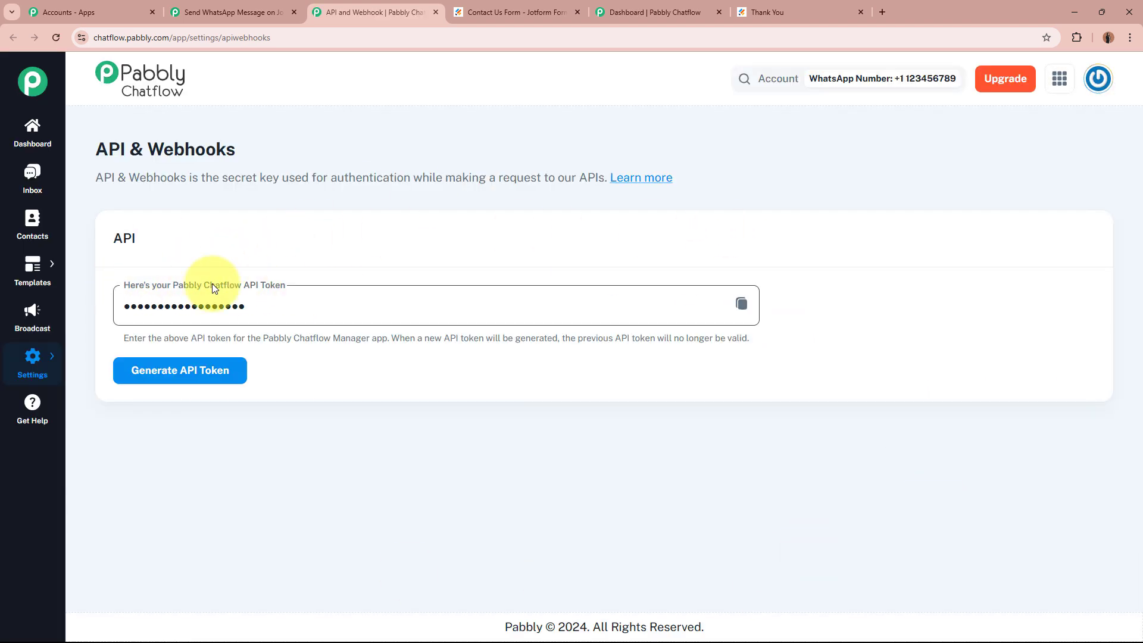
{"action": "left_click", "coordinate": [742, 304]}
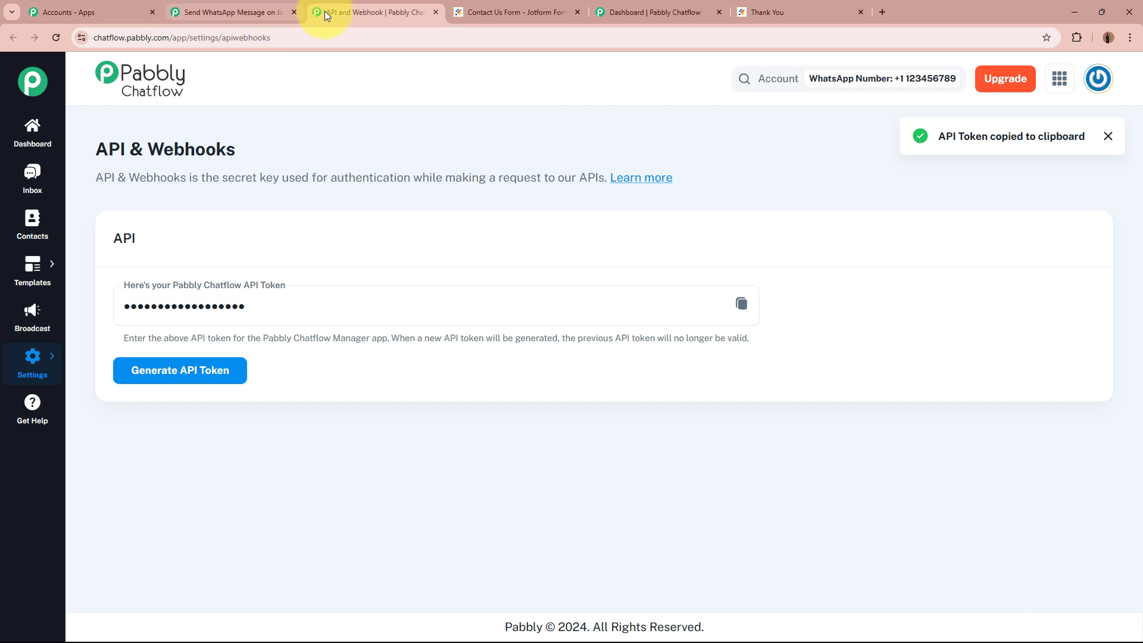
{"action": "left_click", "coordinate": [226, 13]}
{"action": "left_click", "coordinate": [580, 389]}
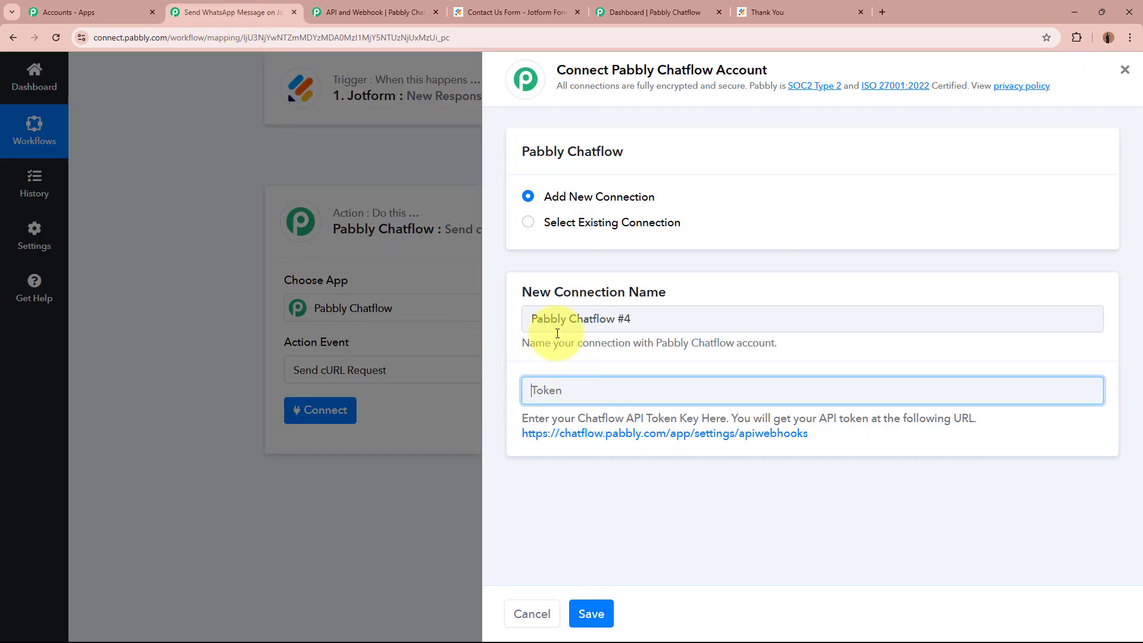
{"action": "key", "text": "ctrl+v"}
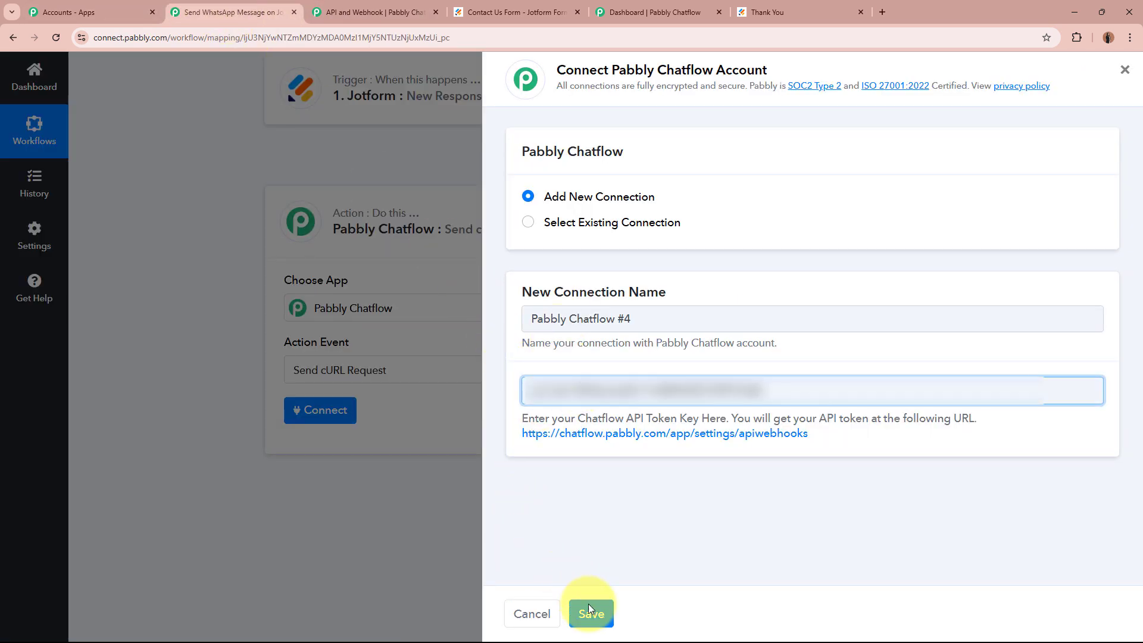
{"action": "left_click", "coordinate": [591, 614]}
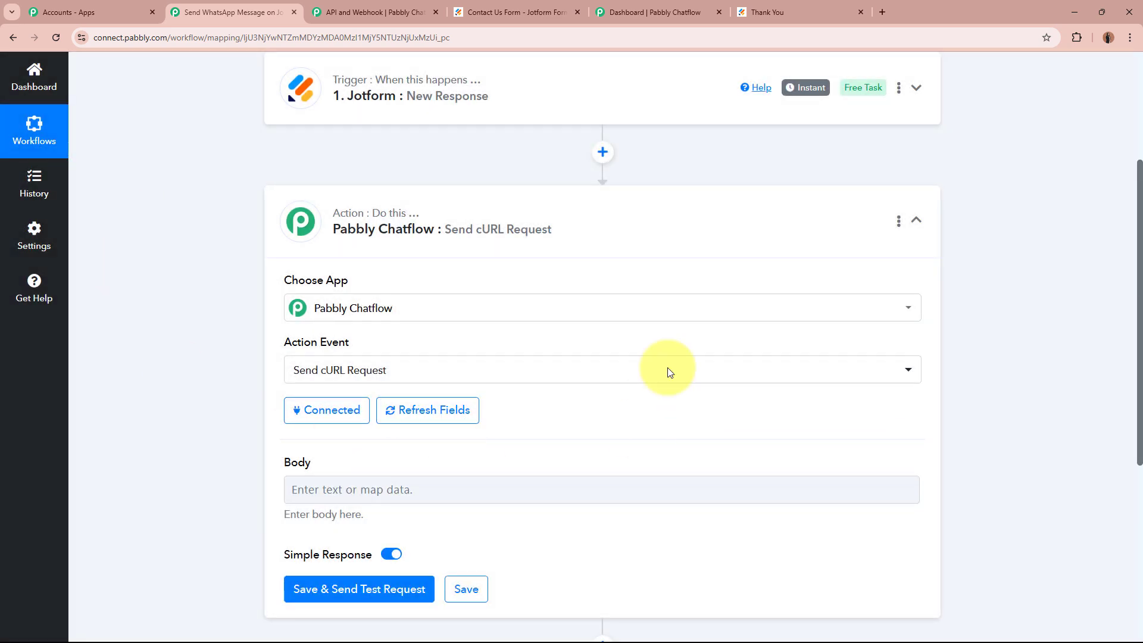
Go to the Chatflow dashboard and open the Broadcast list of 12 live broadcasts.
{"action": "scroll", "coordinate": [403, 278], "scroll_direction": "down", "scroll_amount": 4}
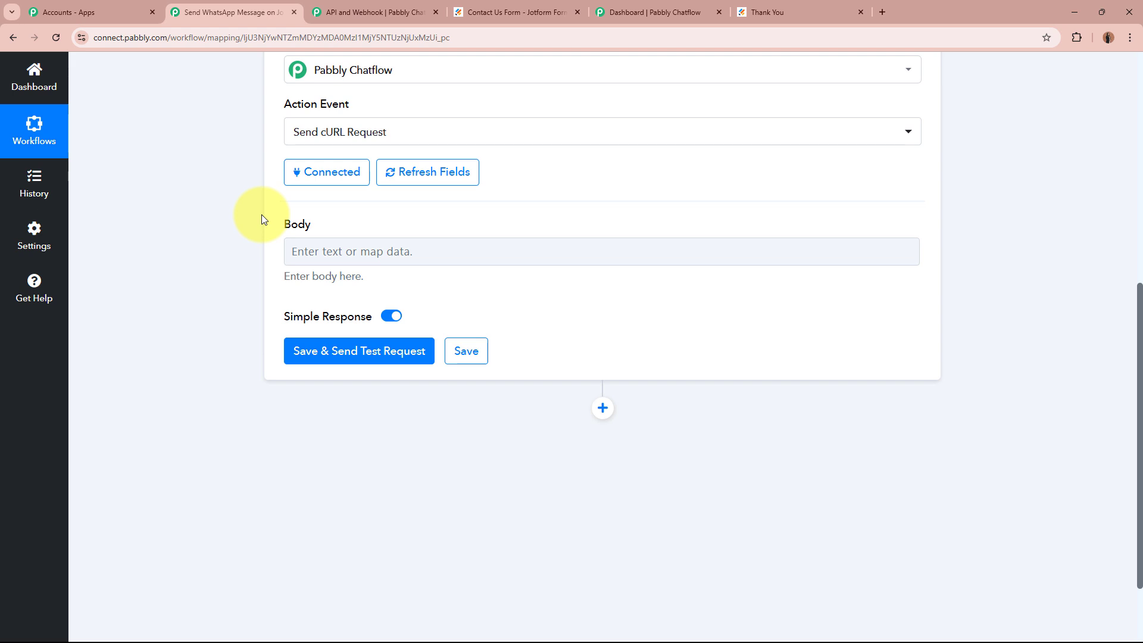
{"action": "scroll", "coordinate": [258, 215], "scroll_direction": "up", "scroll_amount": 2}
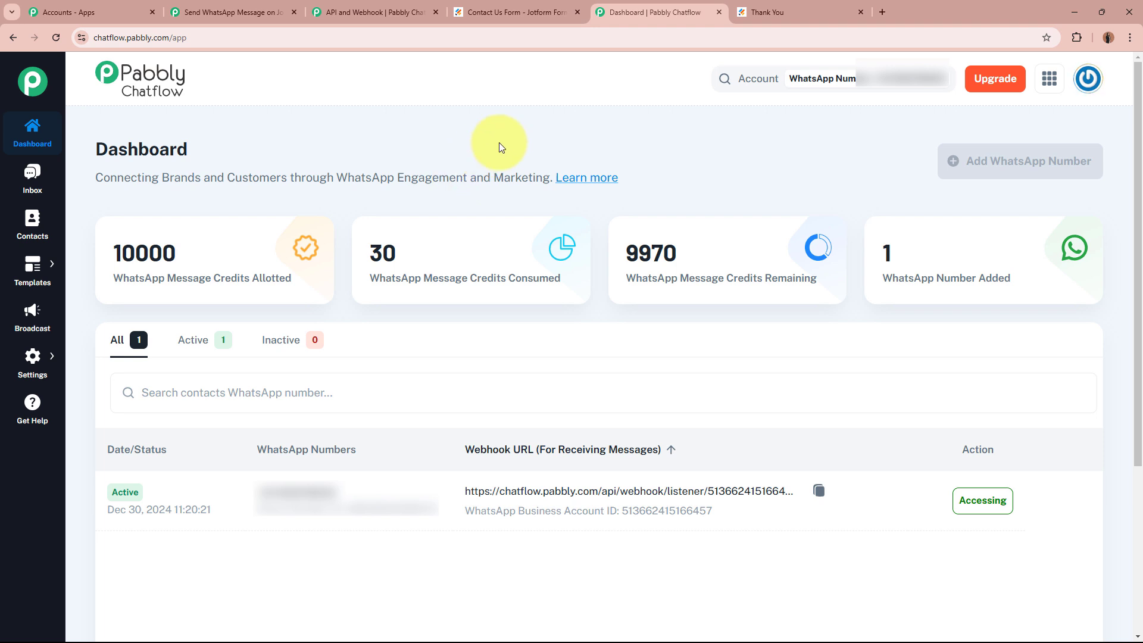
{"action": "left_click", "coordinate": [216, 13]}
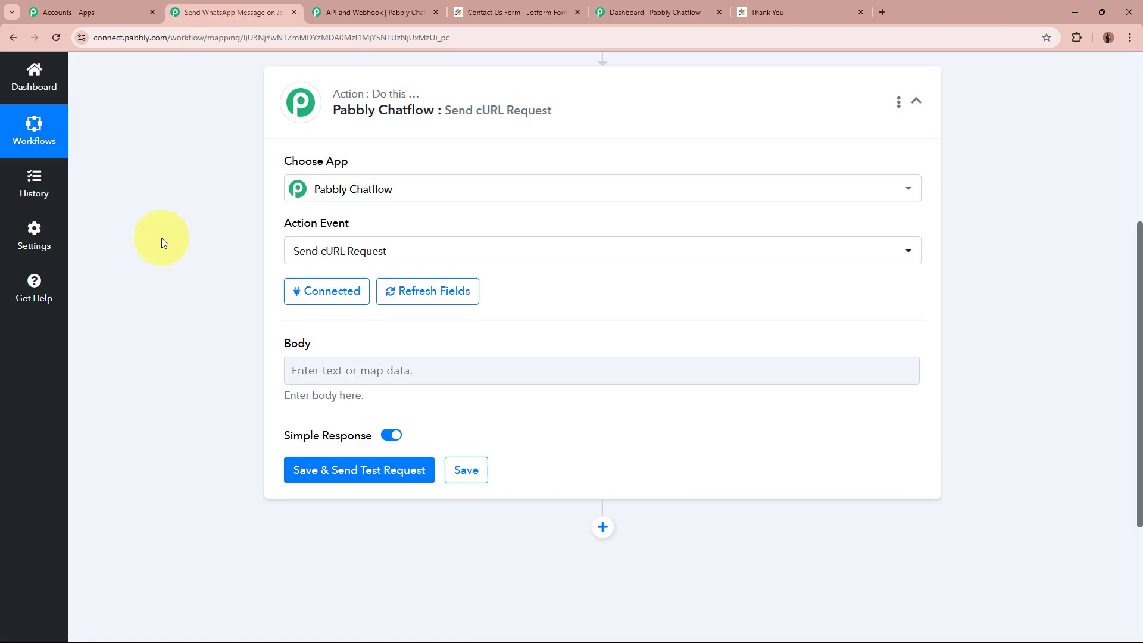
{"action": "left_click", "coordinate": [658, 12]}
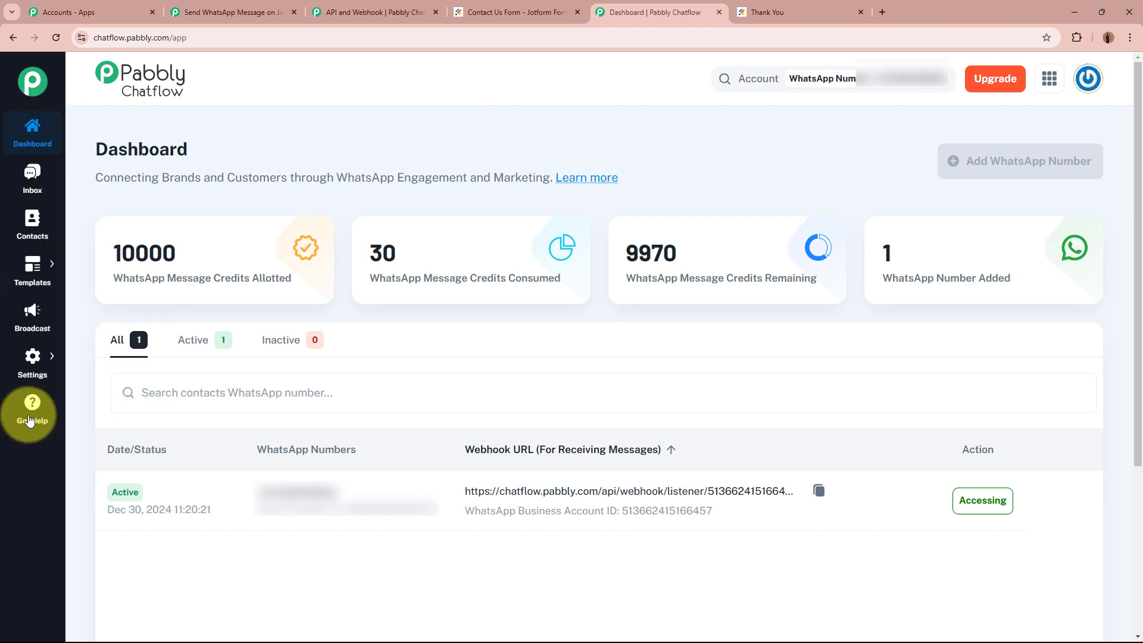
{"action": "left_click", "coordinate": [44, 317]}
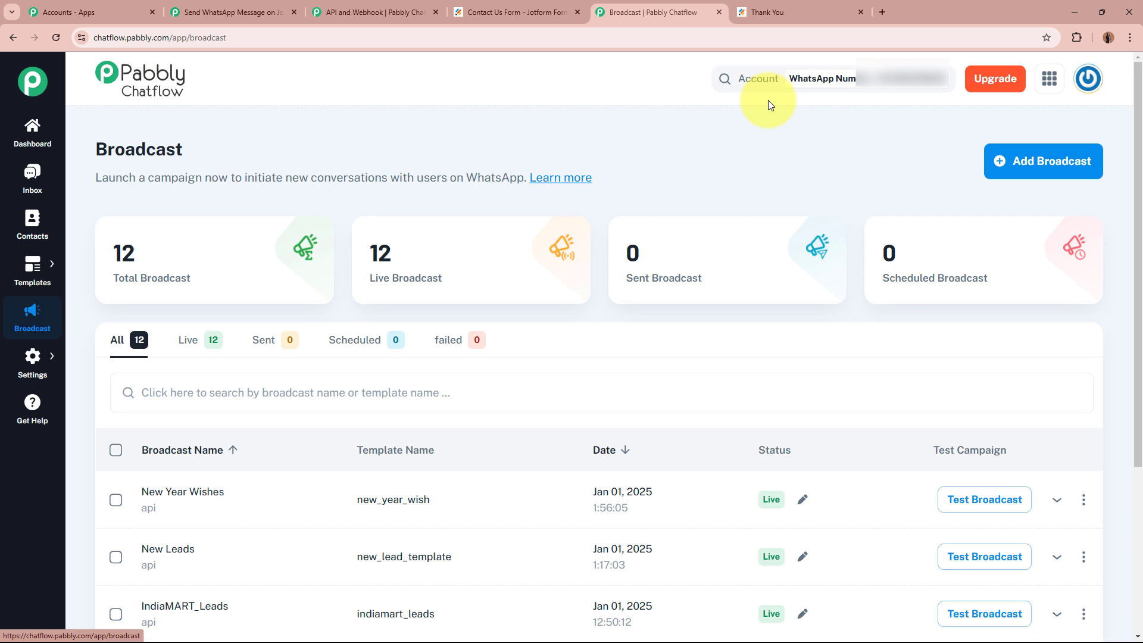
Start a new broadcast as an API Campaign named 'New Message'.
{"action": "left_click", "coordinate": [1055, 171]}
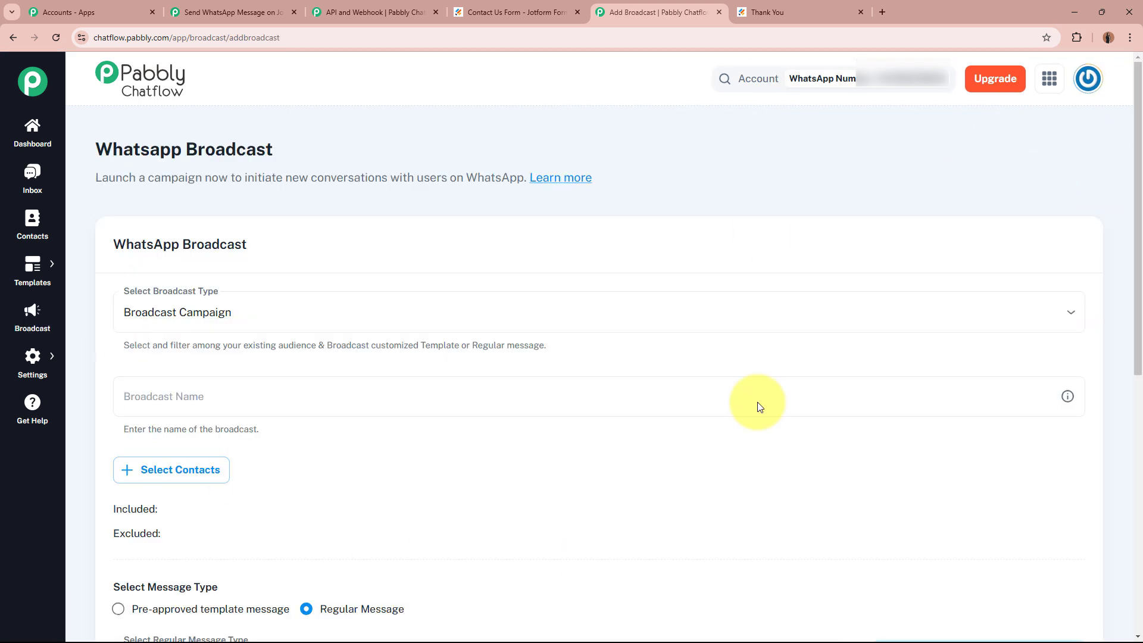
{"action": "left_click_drag", "start_coordinate": [112, 149], "coordinate": [336, 153]}
{"action": "left_click", "coordinate": [338, 154]}
{"action": "scroll", "coordinate": [336, 149], "scroll_direction": "down", "scroll_amount": 2}
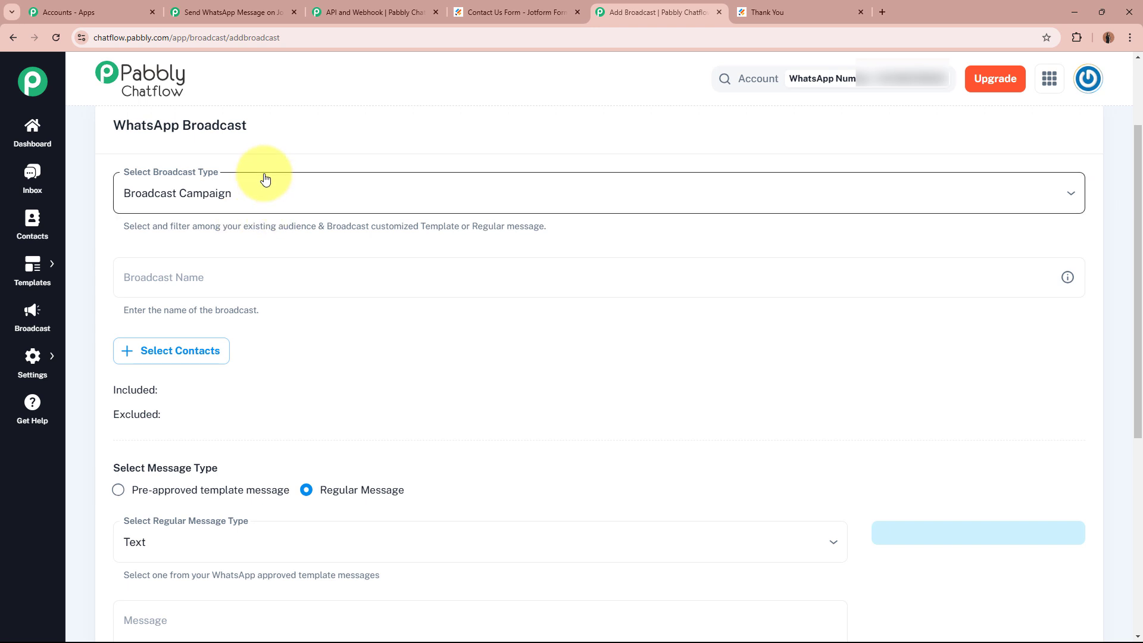
{"action": "left_click", "coordinate": [381, 200]}
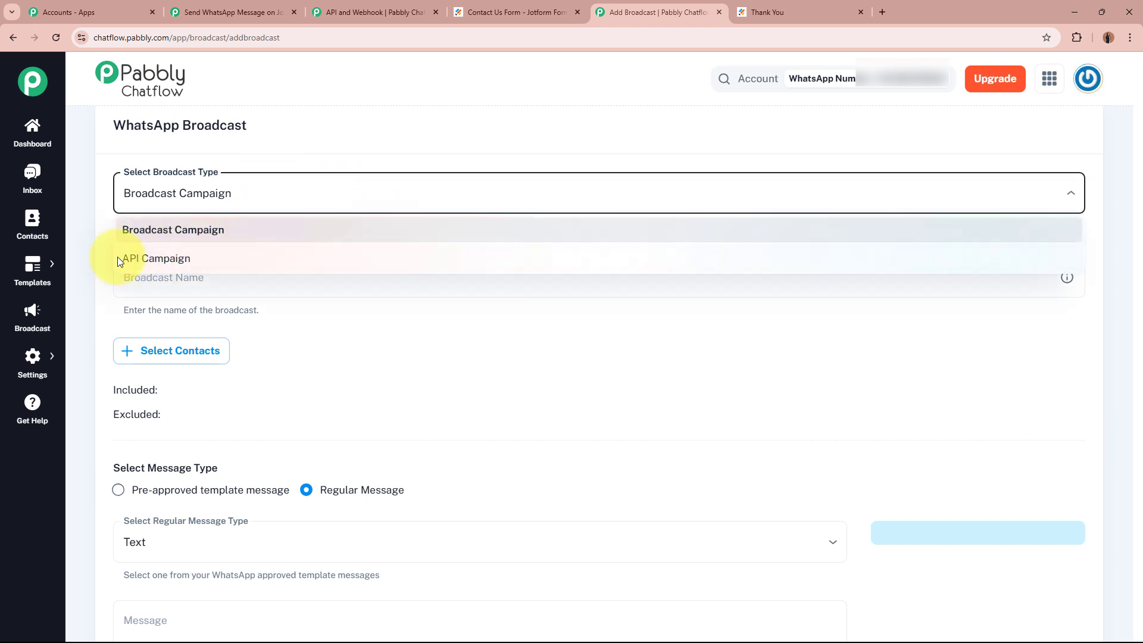
{"action": "left_click", "coordinate": [225, 257]}
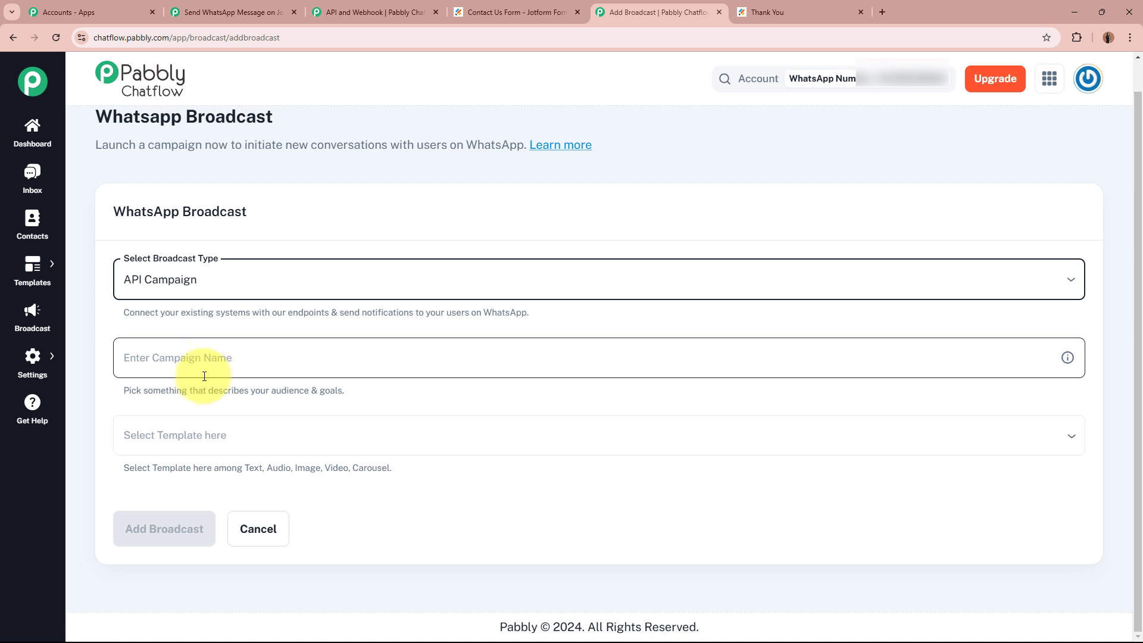
{"action": "left_click", "coordinate": [225, 355]}
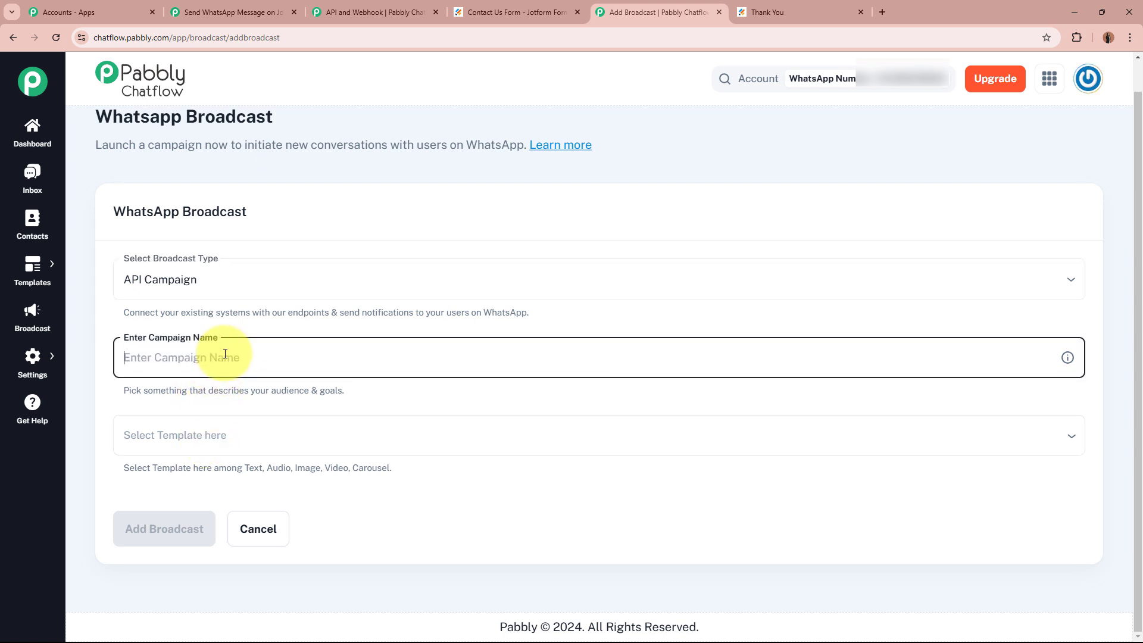
{"action": "type", "text": "New Message"}
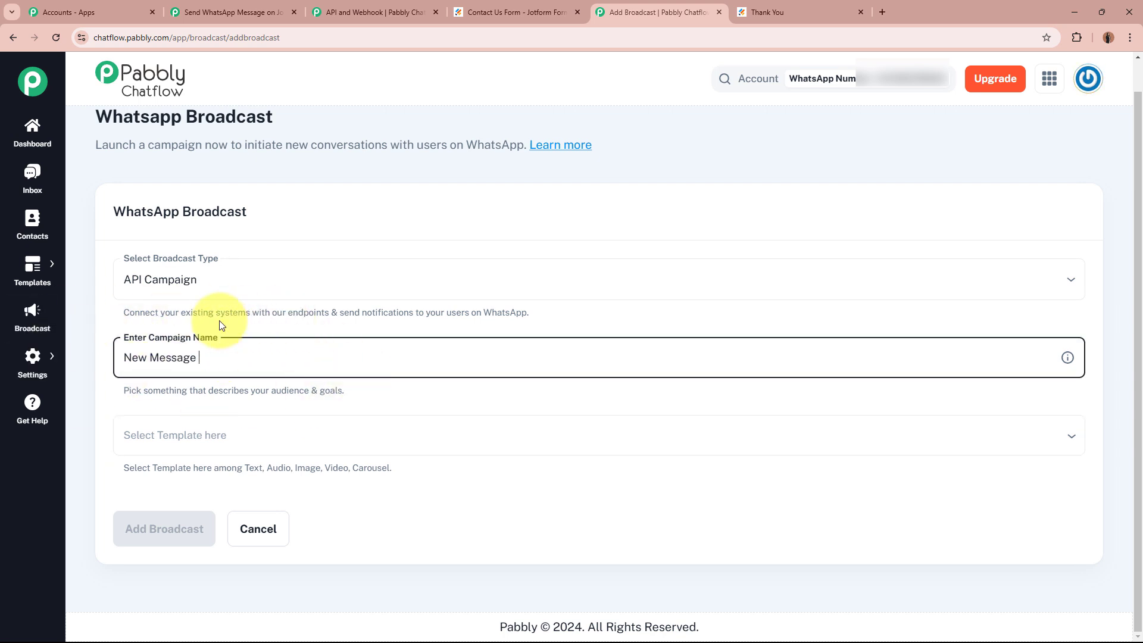
Choose new_lead_template for the campaign and review its message preview.
{"action": "left_click", "coordinate": [203, 431]}
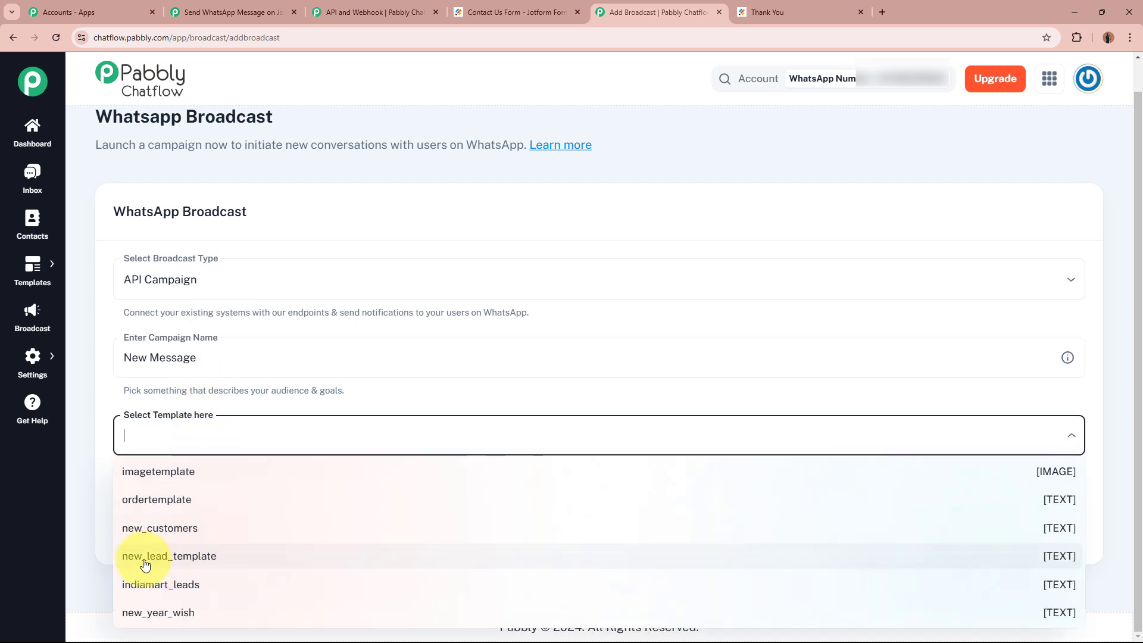
{"action": "left_click", "coordinate": [221, 556]}
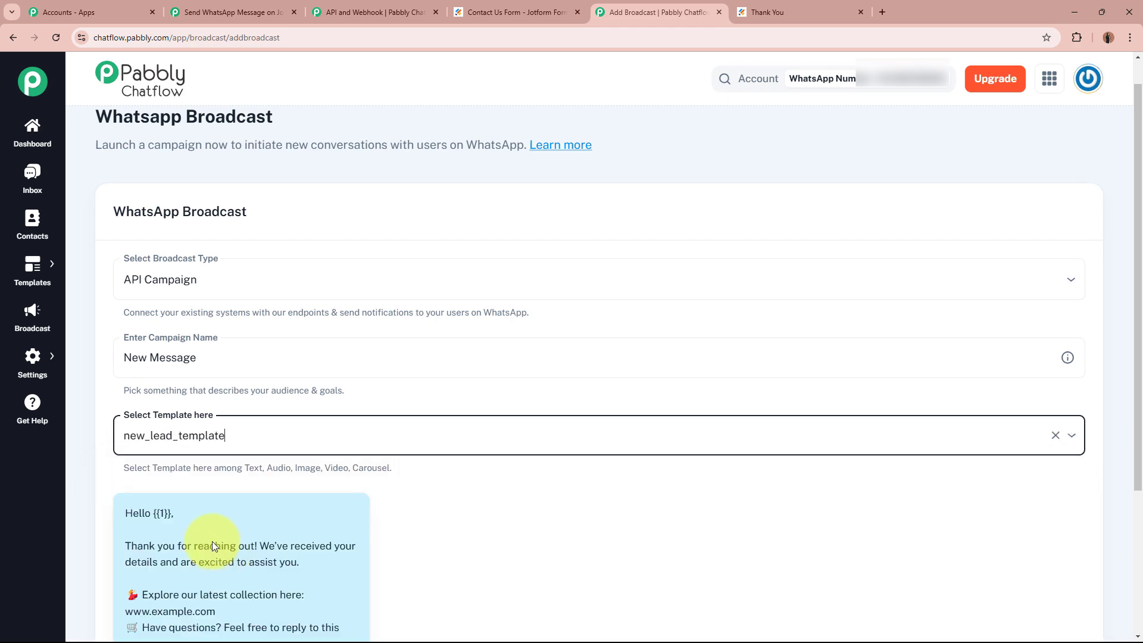
{"action": "left_click", "coordinate": [89, 452]}
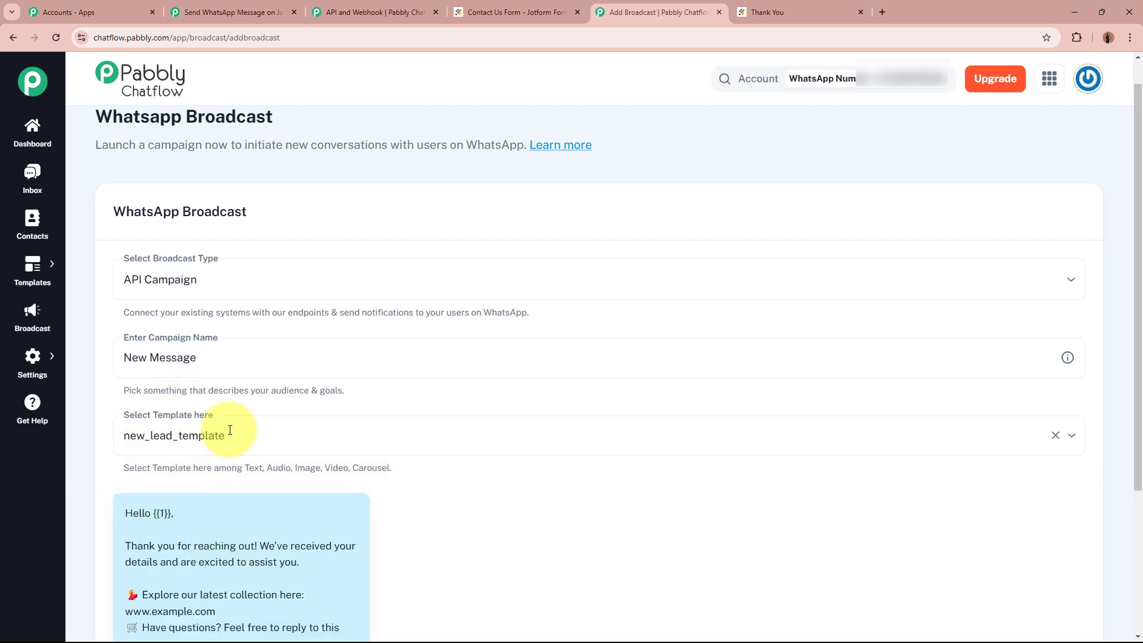
{"action": "scroll", "coordinate": [250, 426], "scroll_direction": "down", "scroll_amount": 3}
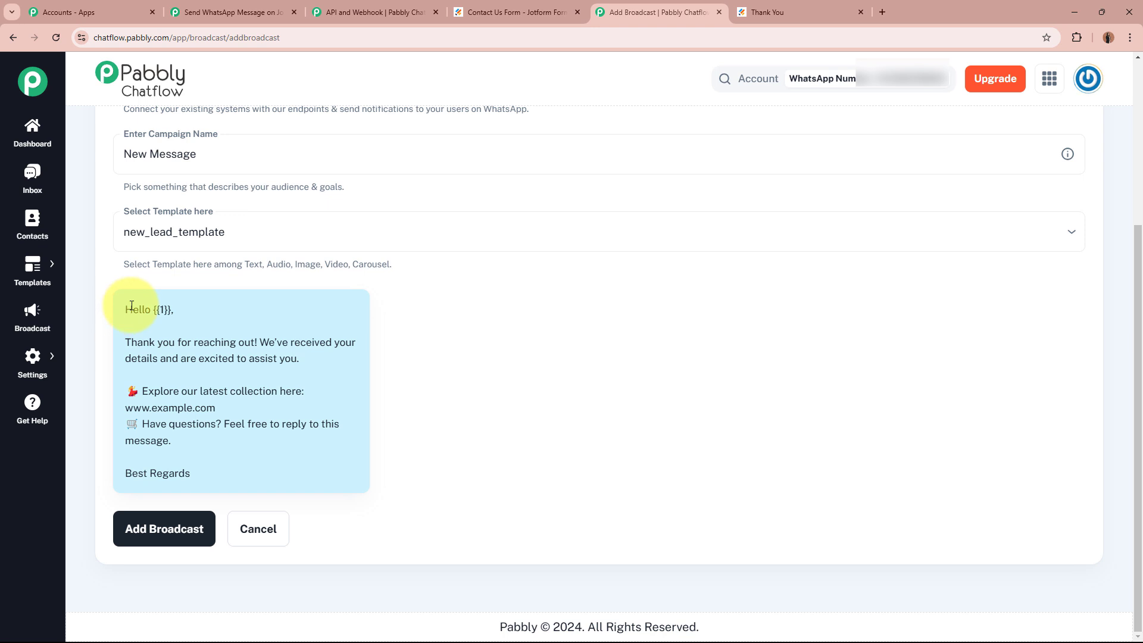
{"action": "left_click_drag", "start_coordinate": [132, 306], "coordinate": [206, 483]}
{"action": "left_click", "coordinate": [225, 412]}
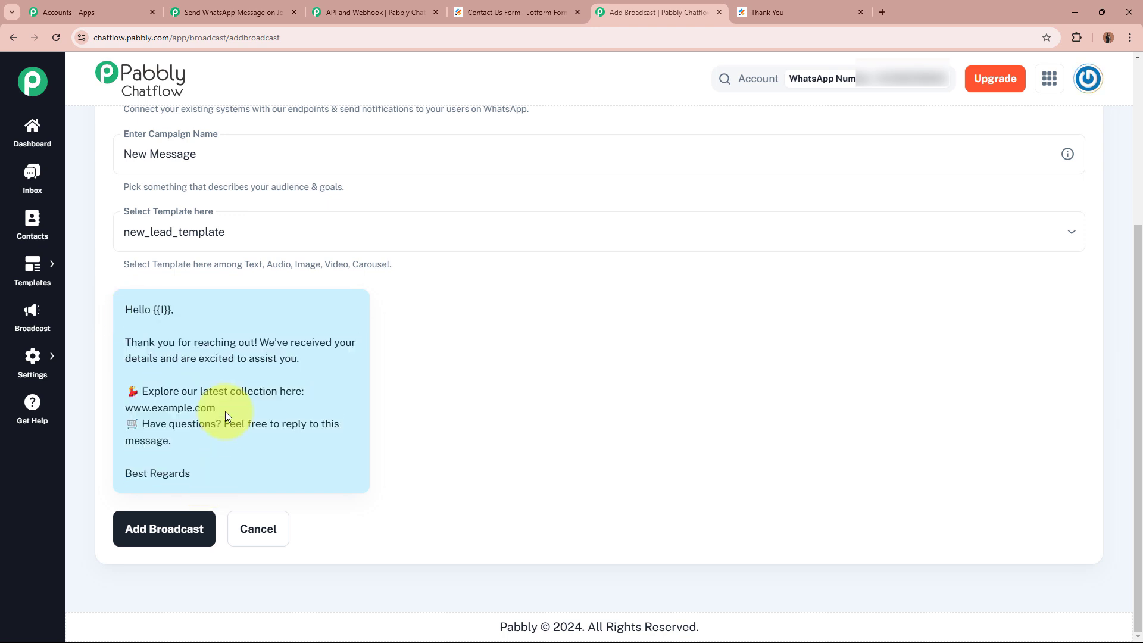
{"action": "scroll", "coordinate": [225, 413], "scroll_direction": "up", "scroll_amount": 2}
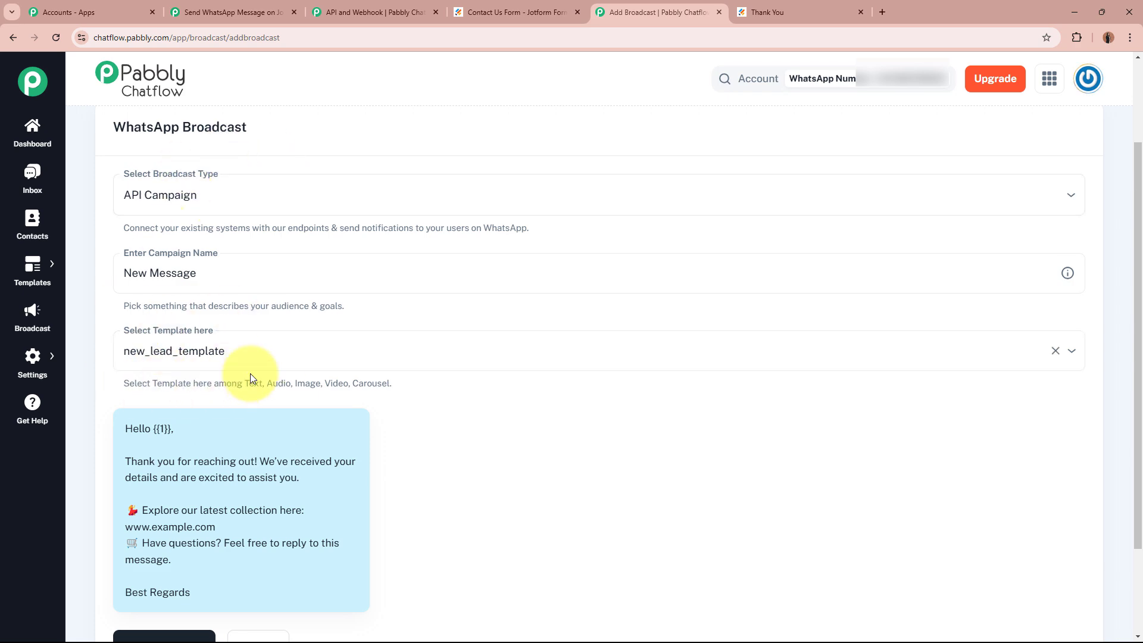
{"action": "scroll", "coordinate": [250, 374], "scroll_direction": "down", "scroll_amount": 2}
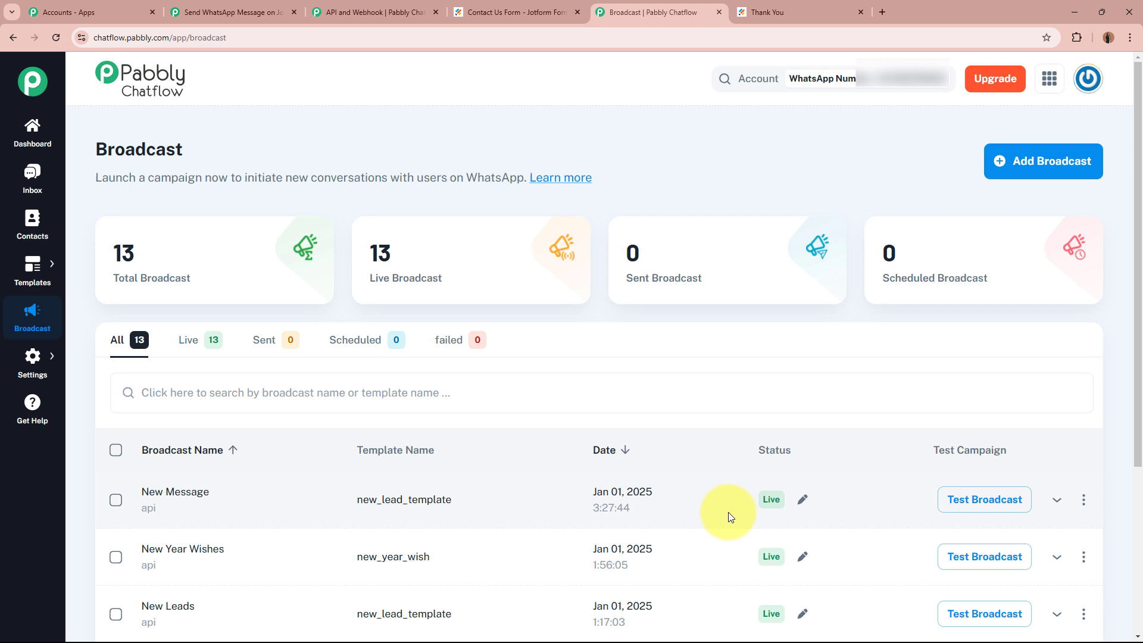
Open Test Broadcast for New Message and select its whole JSON request body.
{"action": "left_click", "coordinate": [978, 505]}
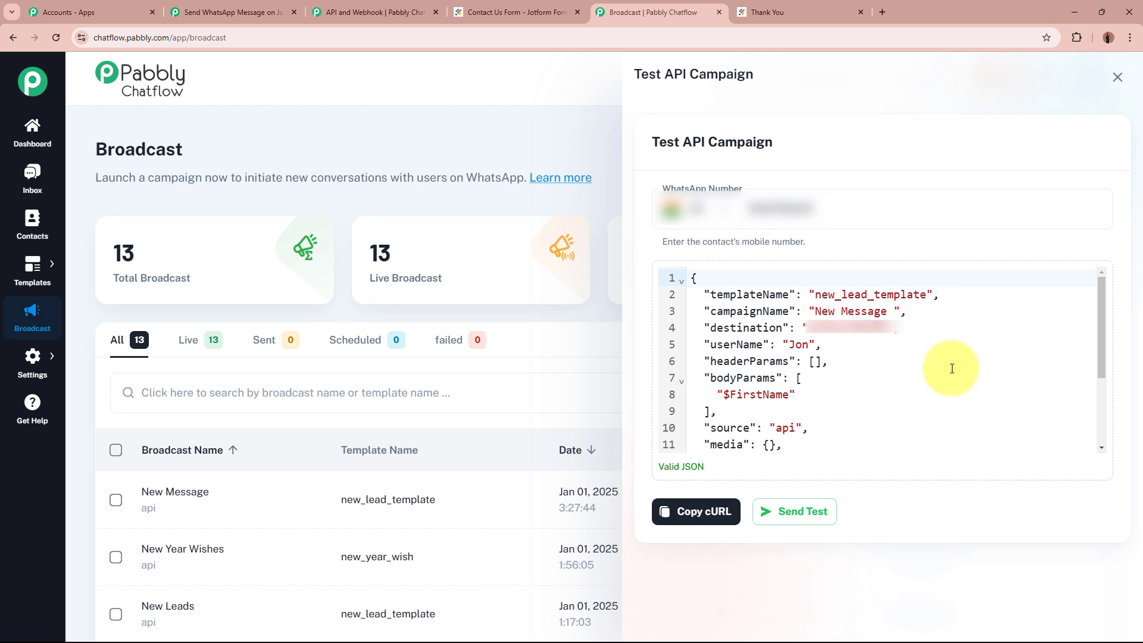
{"action": "scroll", "coordinate": [840, 370], "scroll_direction": "down", "scroll_amount": 3}
{"action": "scroll", "coordinate": [840, 370], "scroll_direction": "up", "scroll_amount": 3}
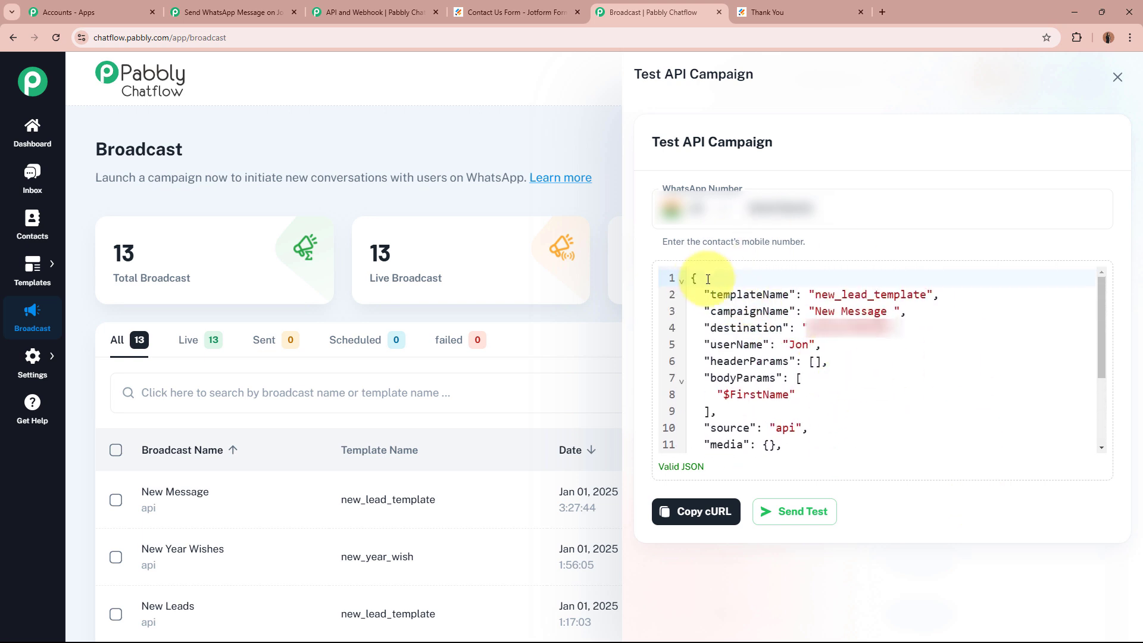
{"action": "left_click_drag", "start_coordinate": [685, 275], "coordinate": [784, 451]}
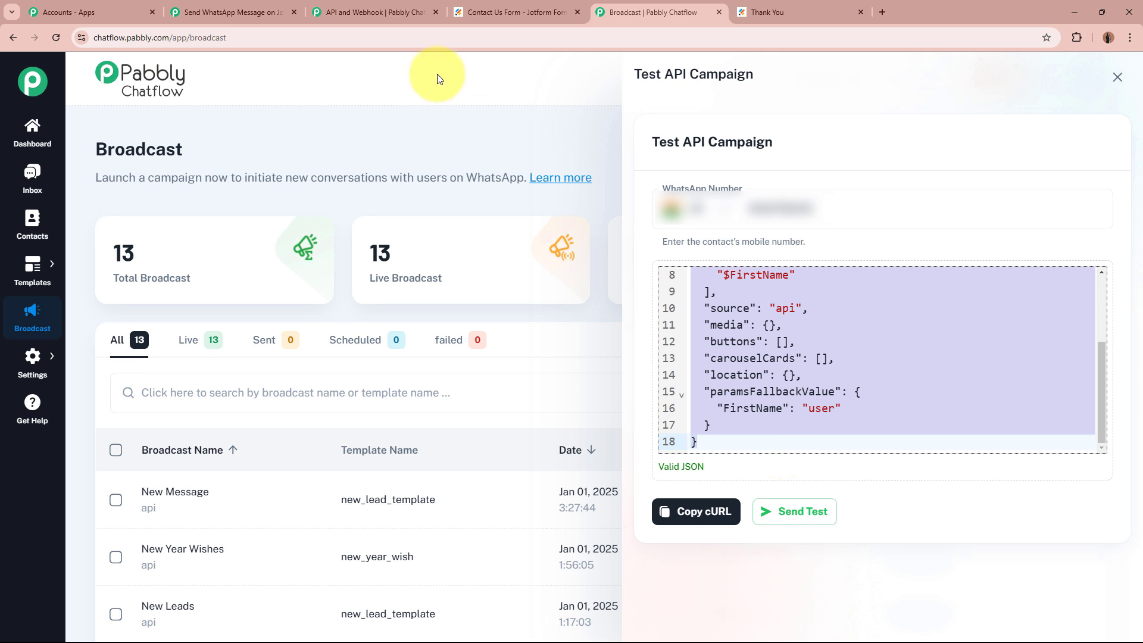
Paste the broadcast JSON (new_lead_template, campaign New Message) into the Send cURL Request Body and select the hard-coded destination number.
{"action": "left_click", "coordinate": [229, 12]}
{"action": "left_click", "coordinate": [376, 367]}
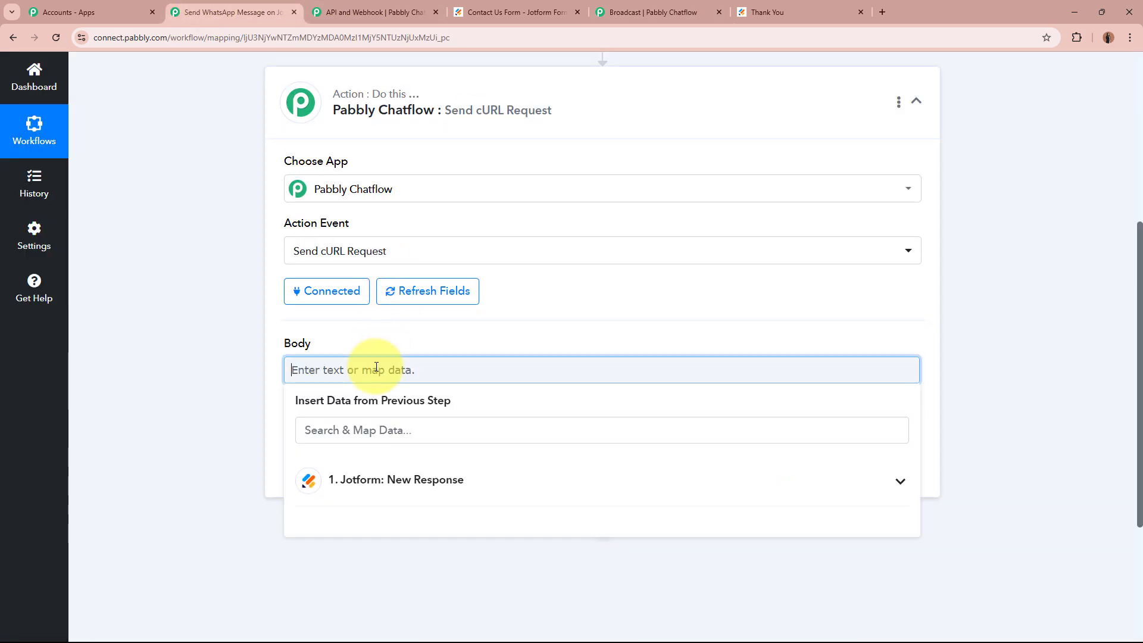
{"action": "key", "text": "ctrl+v"}
{"action": "left_click", "coordinate": [177, 368]}
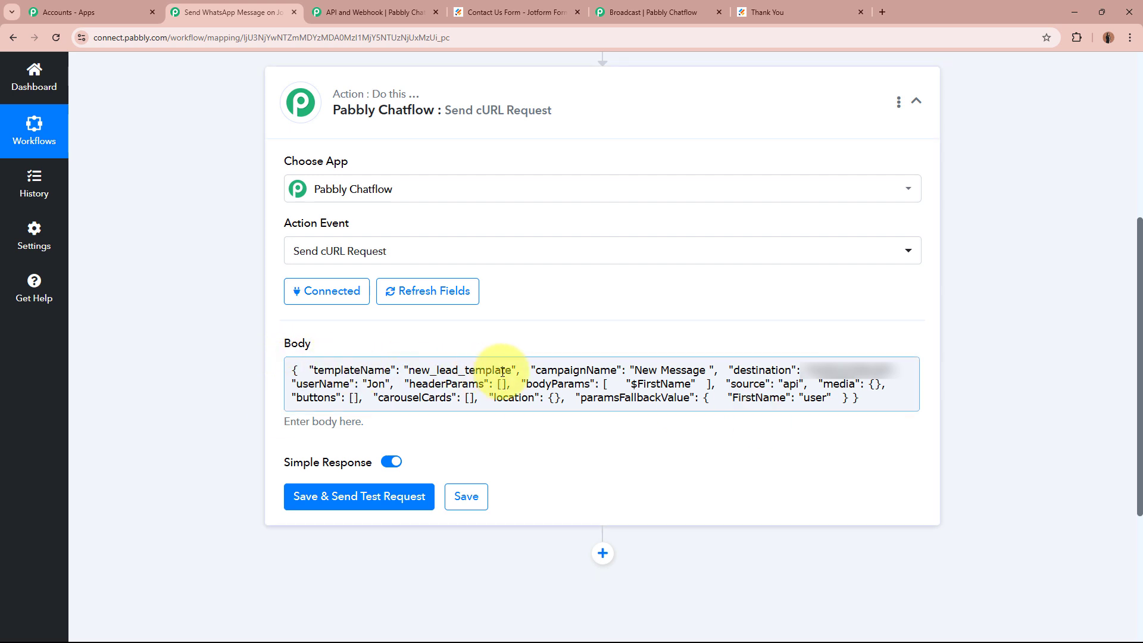
{"action": "left_click_drag", "start_coordinate": [740, 369], "coordinate": [786, 370]}
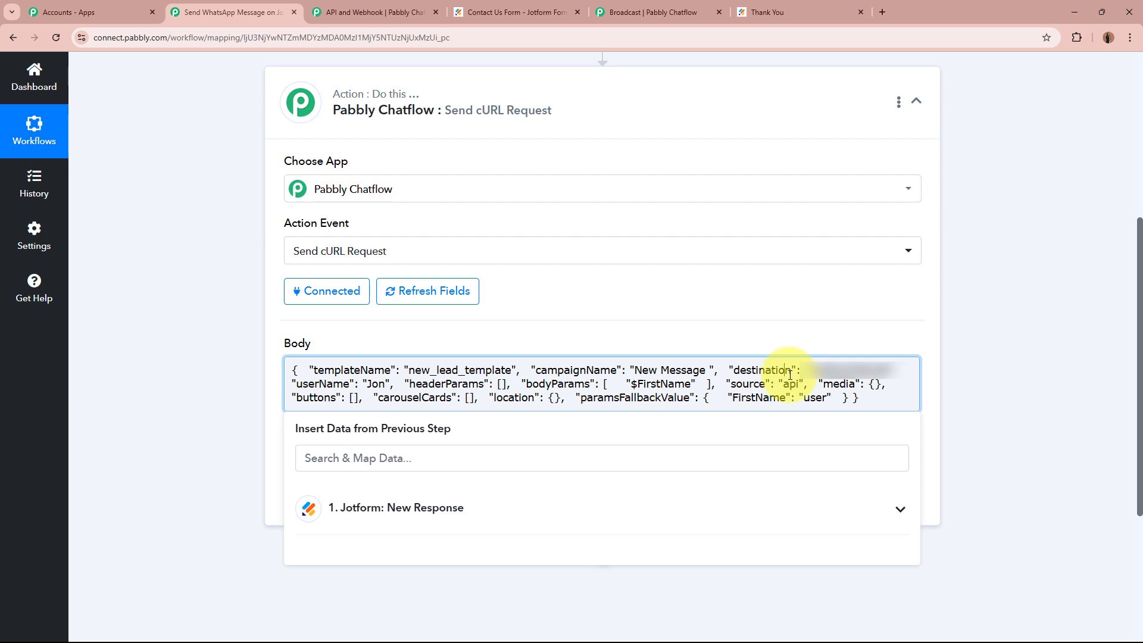
{"action": "left_click_drag", "start_coordinate": [804, 370], "coordinate": [889, 365]}
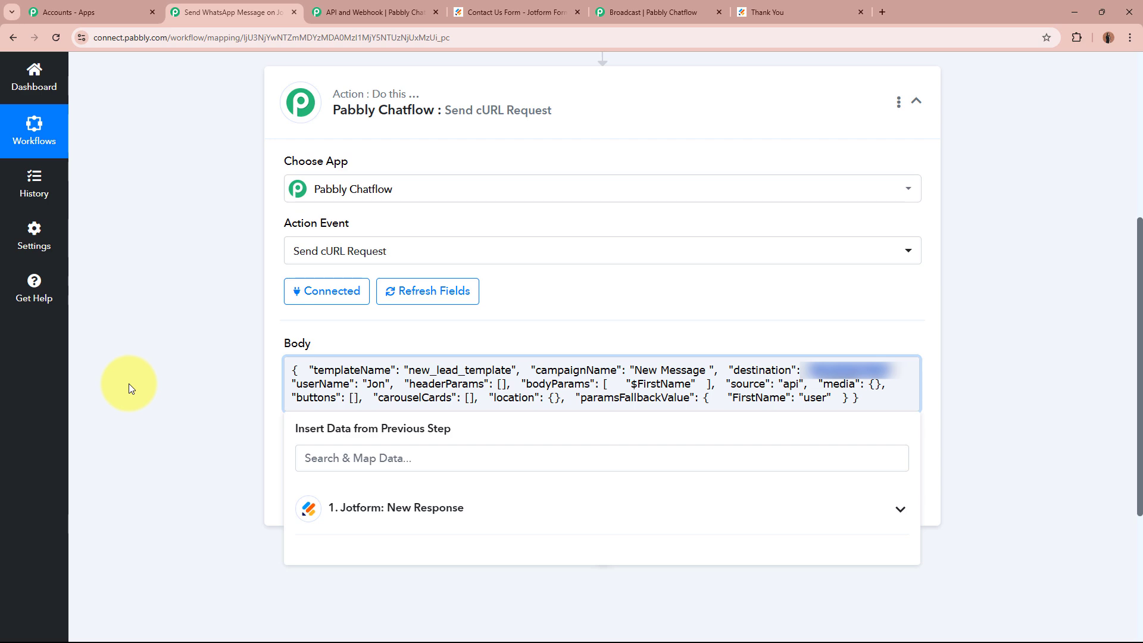
Map the Body's destination value to the Jotform RawRequest Q5 PhoneNumber5 Full field.
{"action": "scroll", "coordinate": [129, 373], "scroll_direction": "down", "scroll_amount": 2}
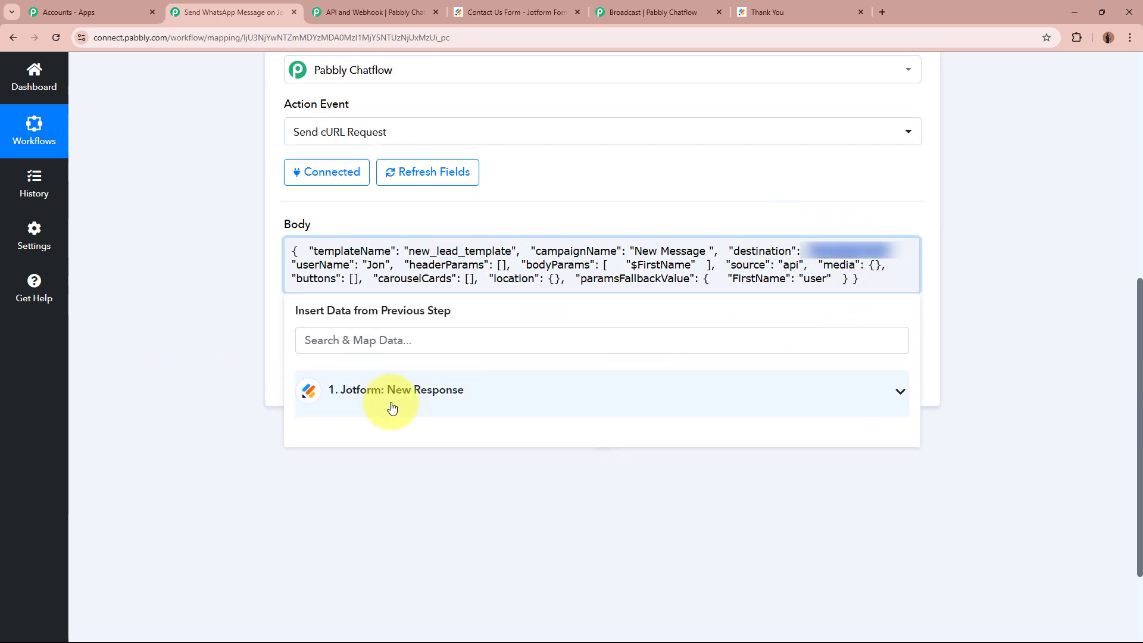
{"action": "left_click", "coordinate": [475, 404]}
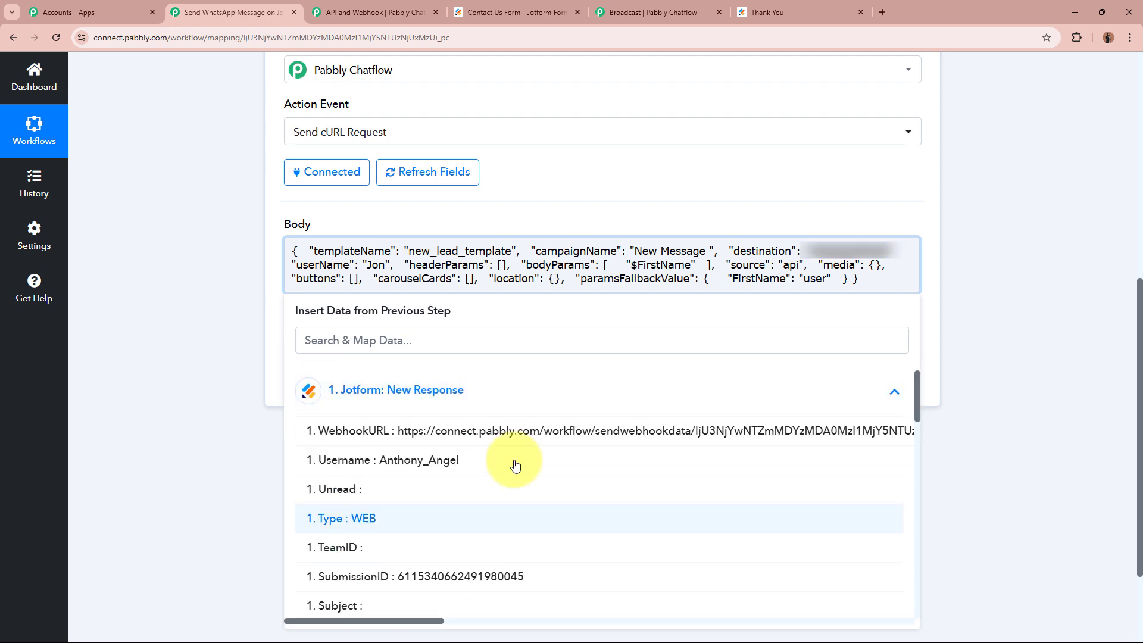
{"action": "scroll", "coordinate": [618, 507], "scroll_direction": "down", "scroll_amount": 15}
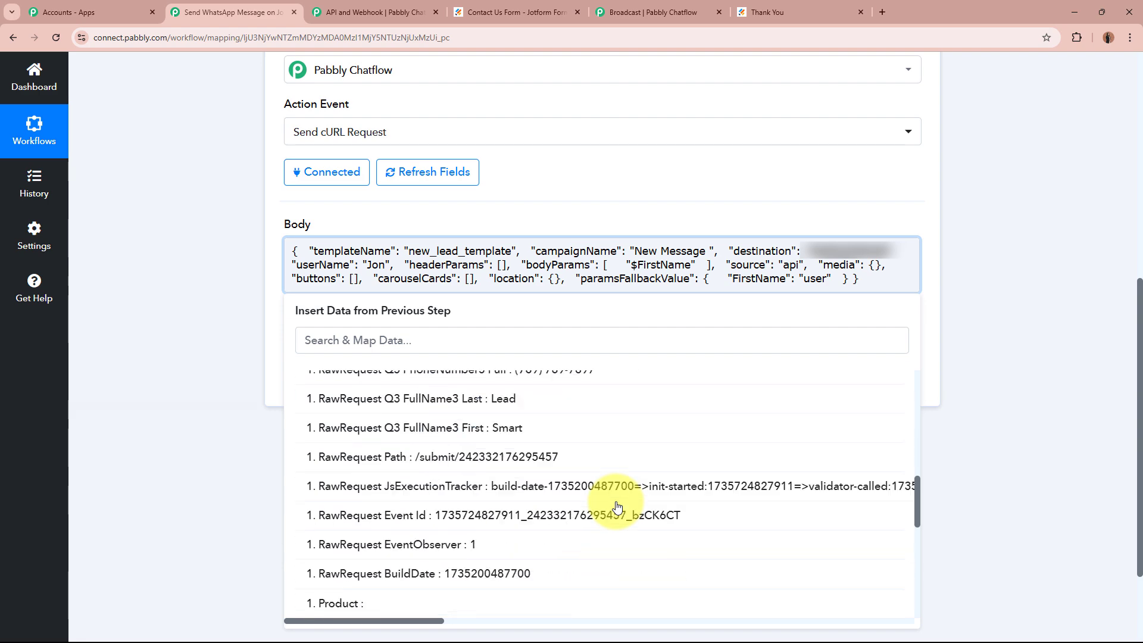
{"action": "scroll", "coordinate": [617, 508], "scroll_direction": "up", "scroll_amount": 1}
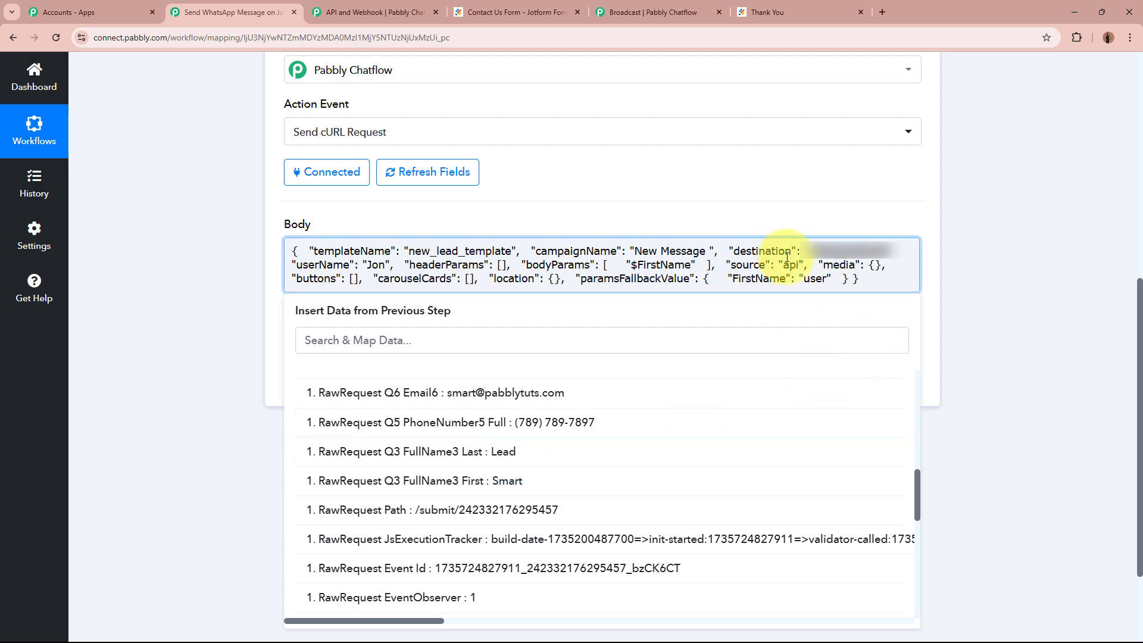
{"action": "left_click", "coordinate": [656, 420]}
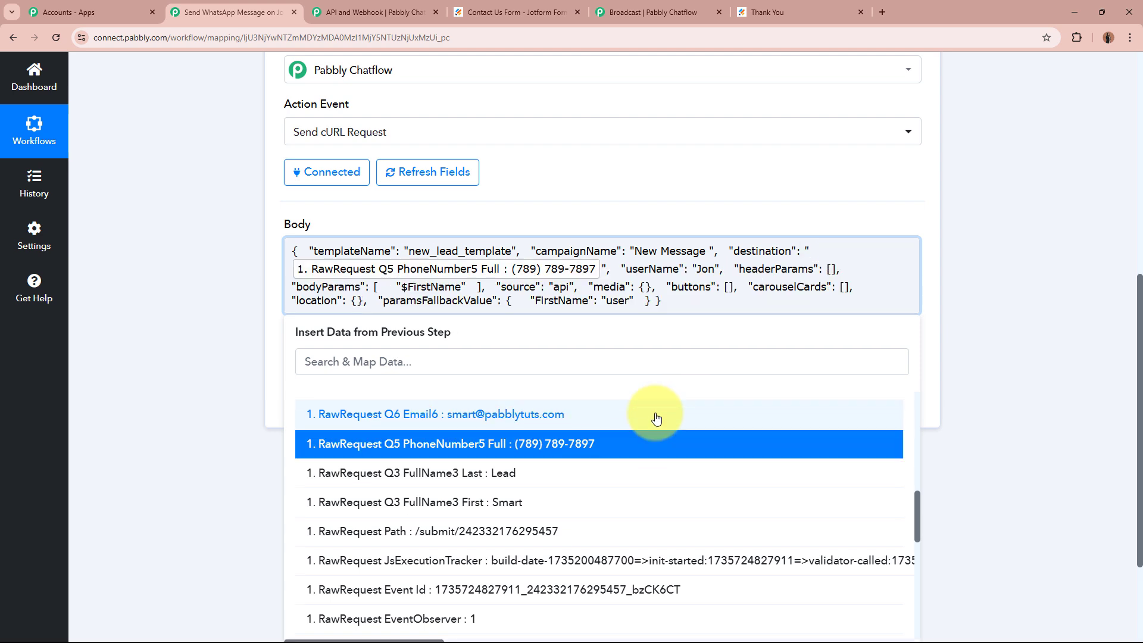
{"action": "left_click", "coordinate": [165, 256]}
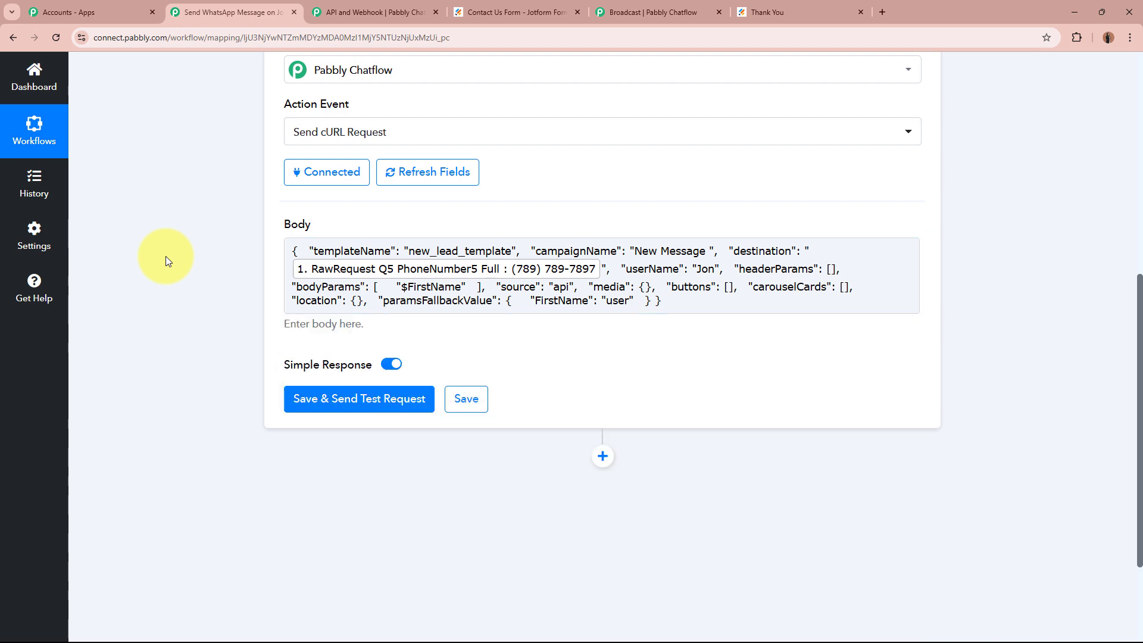
Prefix the mapped phone field in destination with the 91 country code.
{"action": "scroll", "coordinate": [166, 256], "scroll_direction": "up", "scroll_amount": 8}
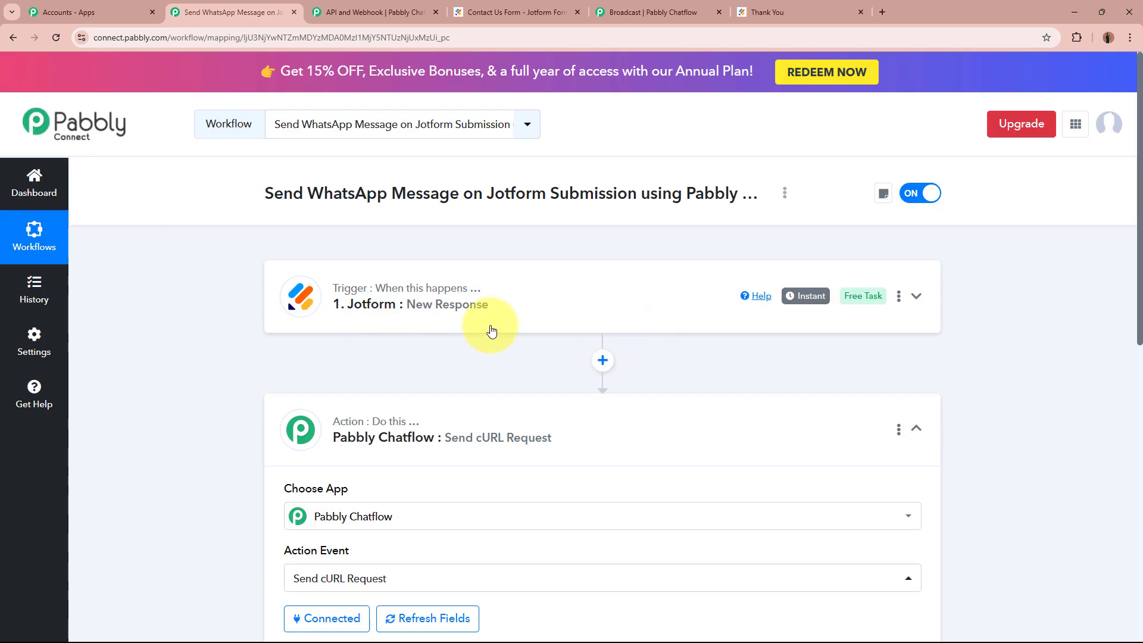
{"action": "scroll", "coordinate": [225, 342], "scroll_direction": "down", "scroll_amount": 8}
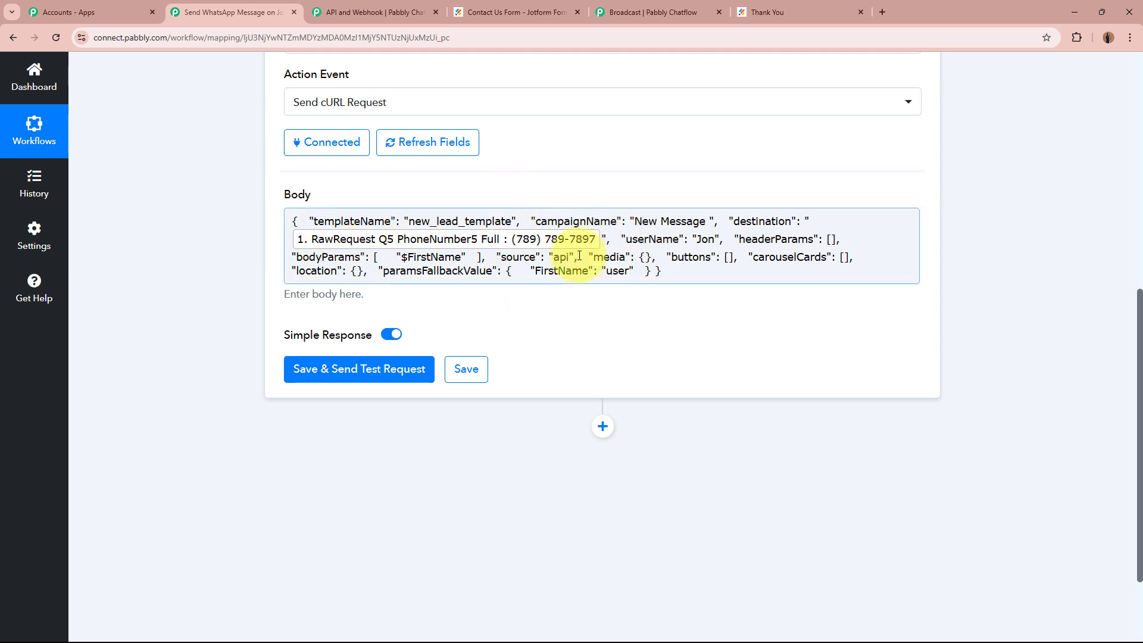
{"action": "left_click", "coordinate": [292, 238]}
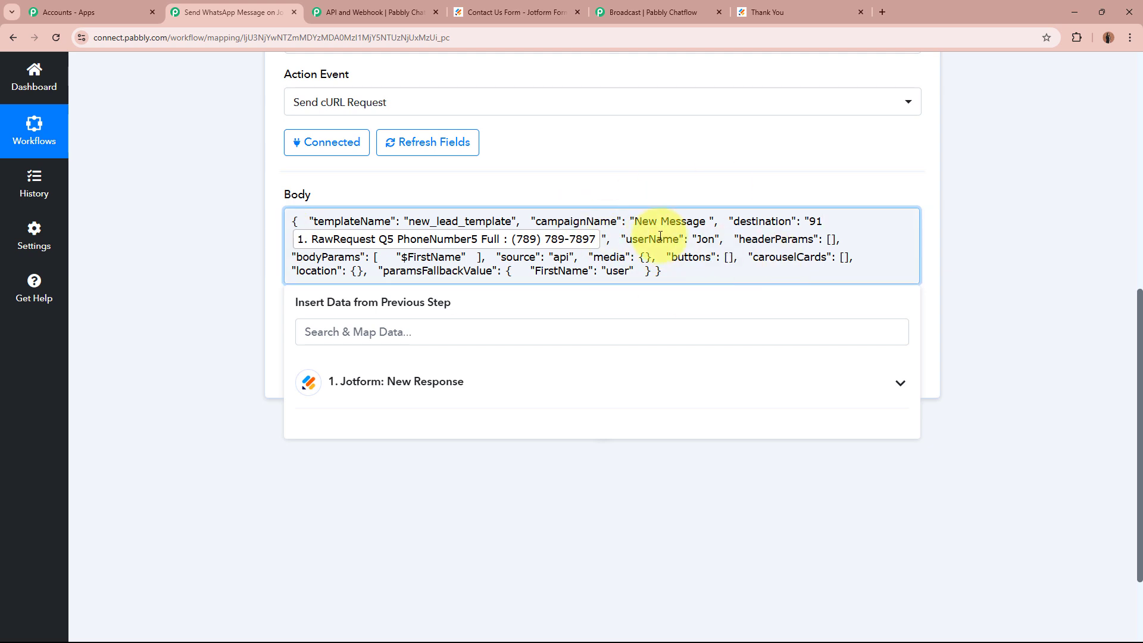
Replace the hard-coded userName value with the Jotform FullName3 First and Last fields.
{"action": "left_click_drag", "start_coordinate": [699, 241], "coordinate": [715, 239]}
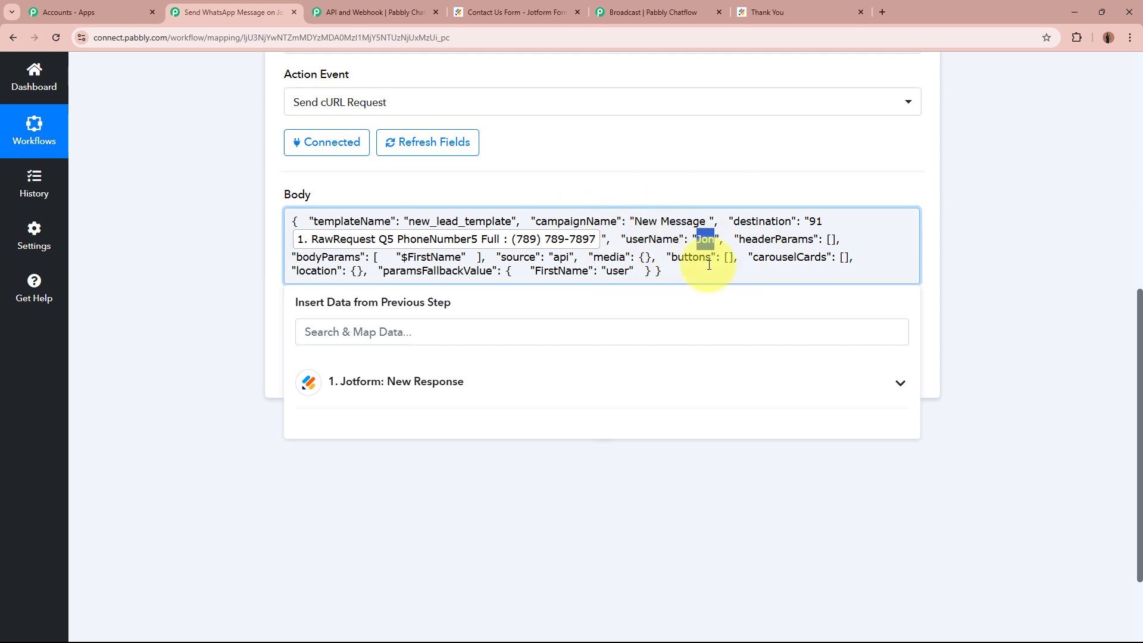
{"action": "left_click", "coordinate": [645, 394]}
{"action": "scroll", "coordinate": [619, 468], "scroll_direction": "down", "scroll_amount": 10}
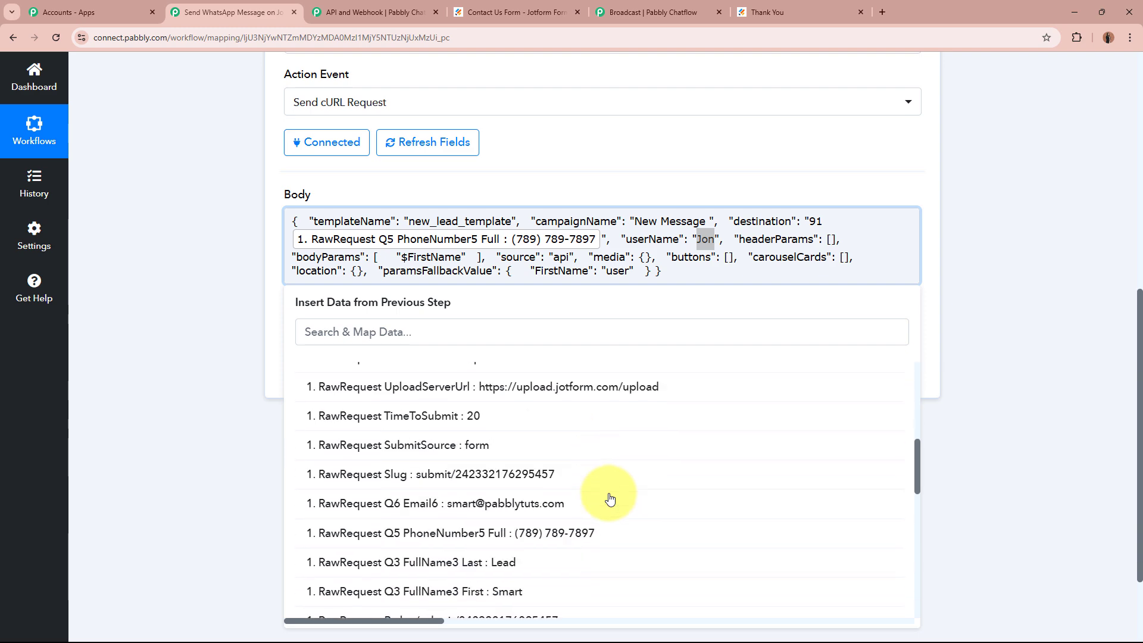
{"action": "left_click", "coordinate": [529, 474]}
{"action": "left_click", "coordinate": [524, 463]}
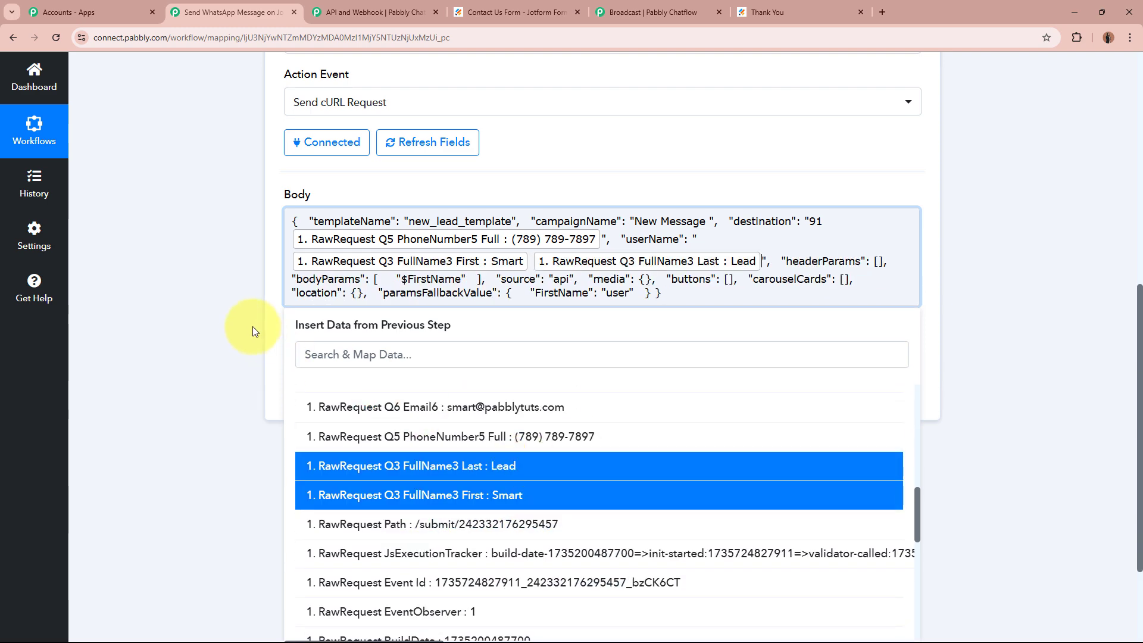
{"action": "left_click", "coordinate": [218, 301]}
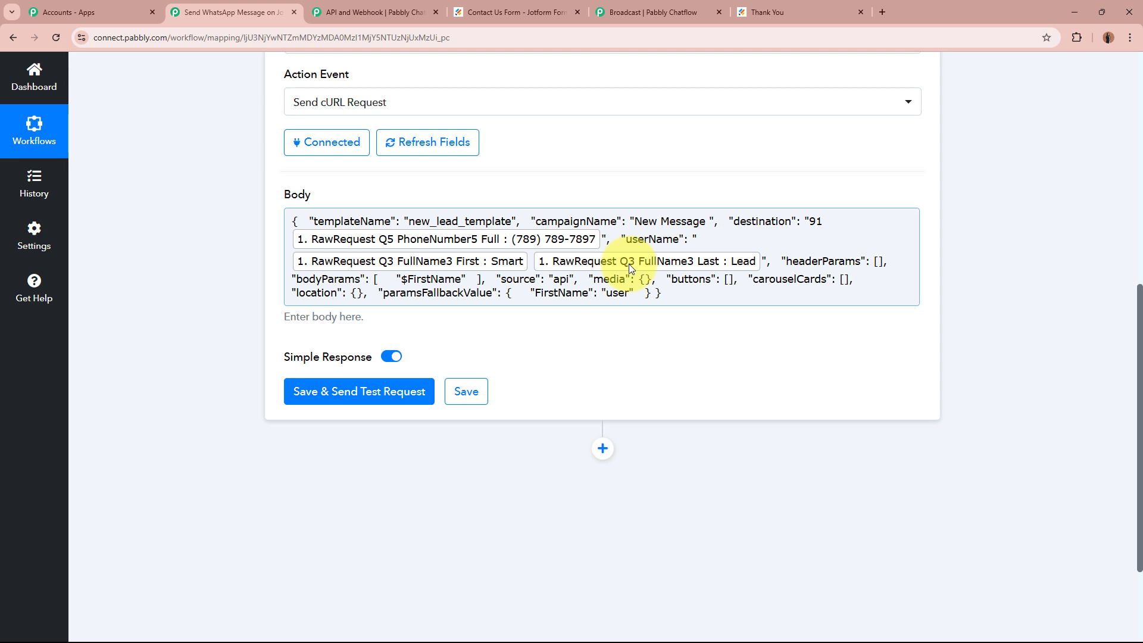
{"action": "left_click_drag", "start_coordinate": [297, 279], "coordinate": [353, 279]}
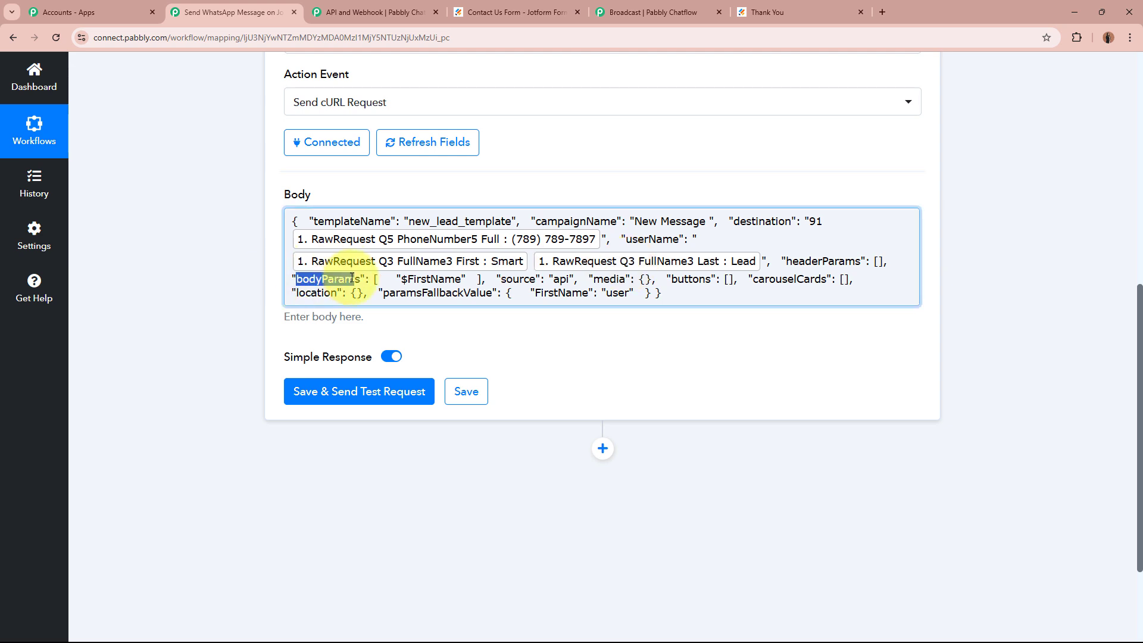
{"action": "left_click", "coordinate": [216, 288]}
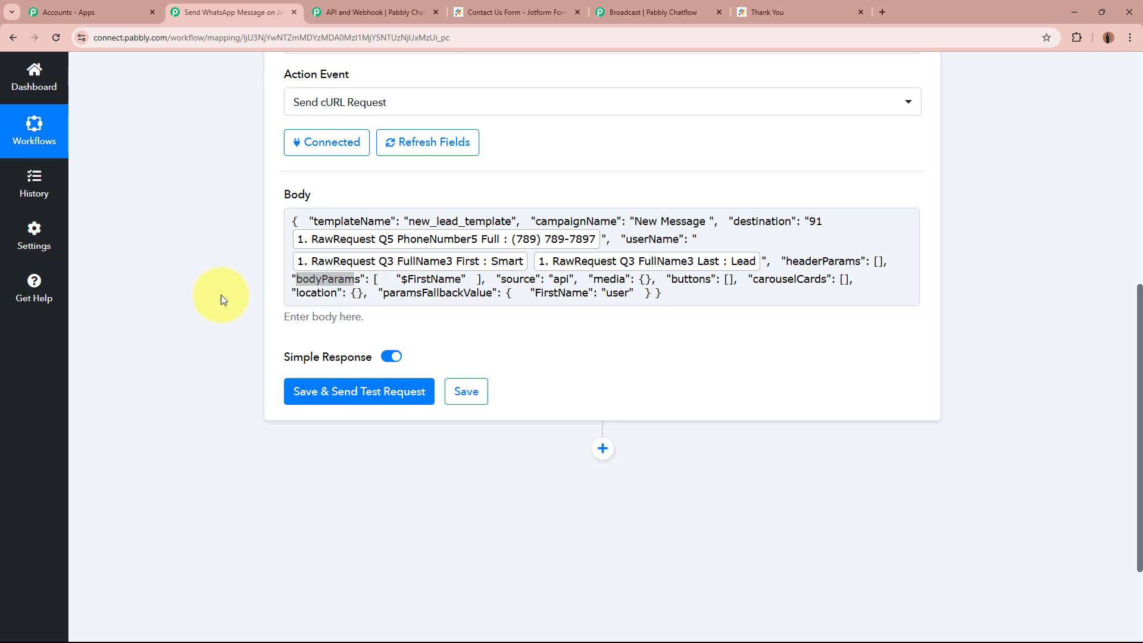
{"action": "left_click", "coordinate": [333, 283]}
{"action": "left_click", "coordinate": [229, 274]}
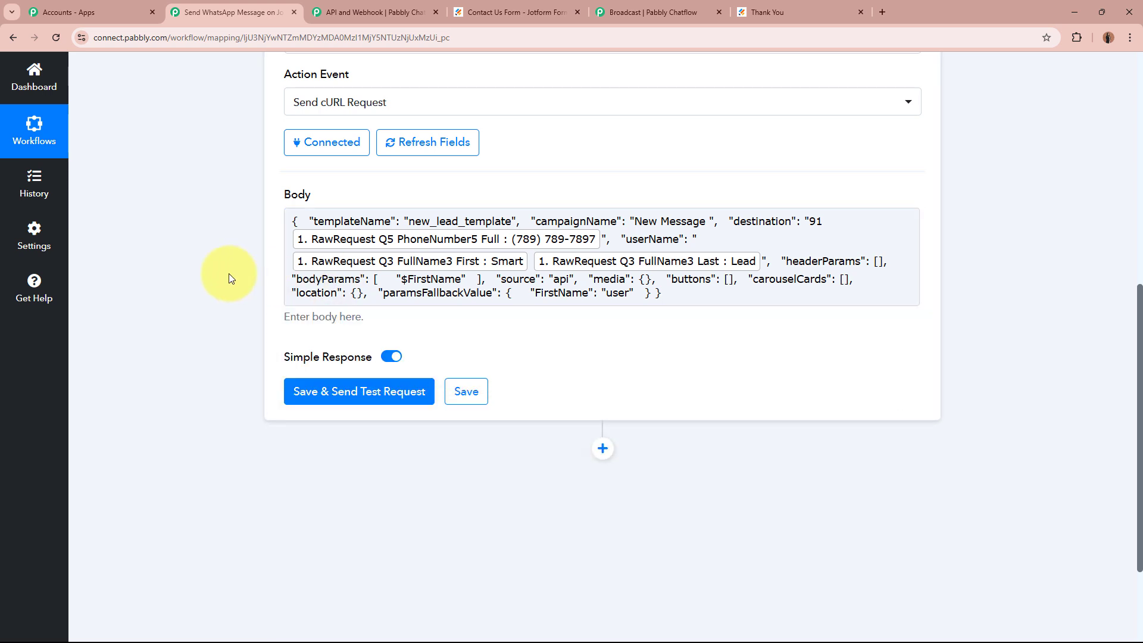
Check the {{1}} name placeholder in Chatflow's new_lead_template preview, then return to Pabbly Connect.
{"action": "left_click", "coordinate": [647, 9]}
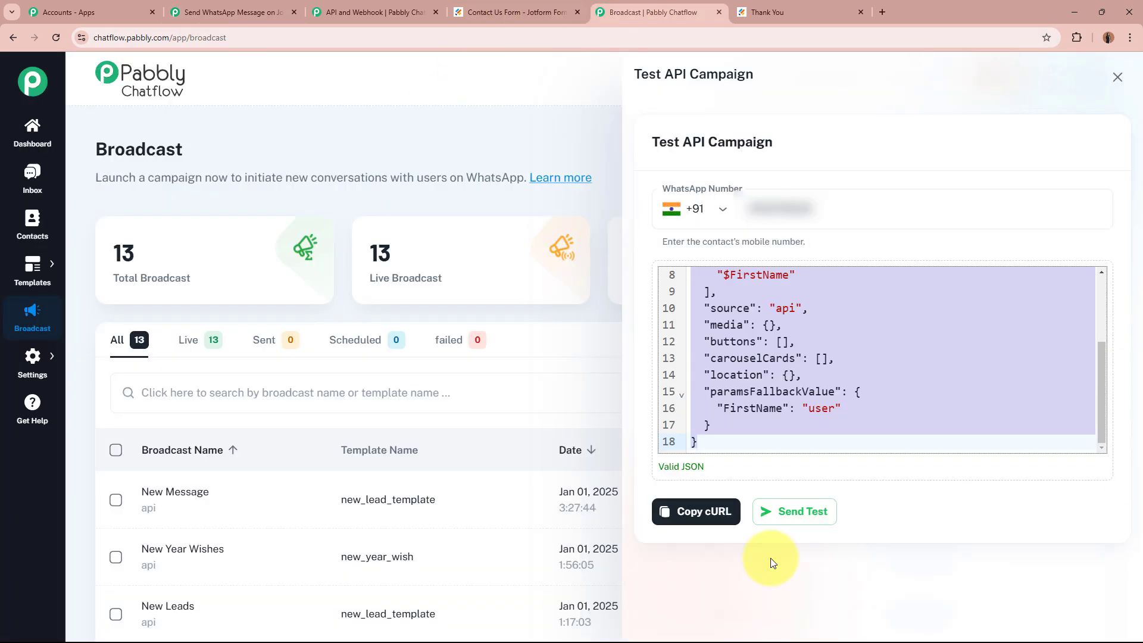
{"action": "left_click", "coordinate": [1118, 78]}
{"action": "mouse_move", "coordinate": [32, 269]}
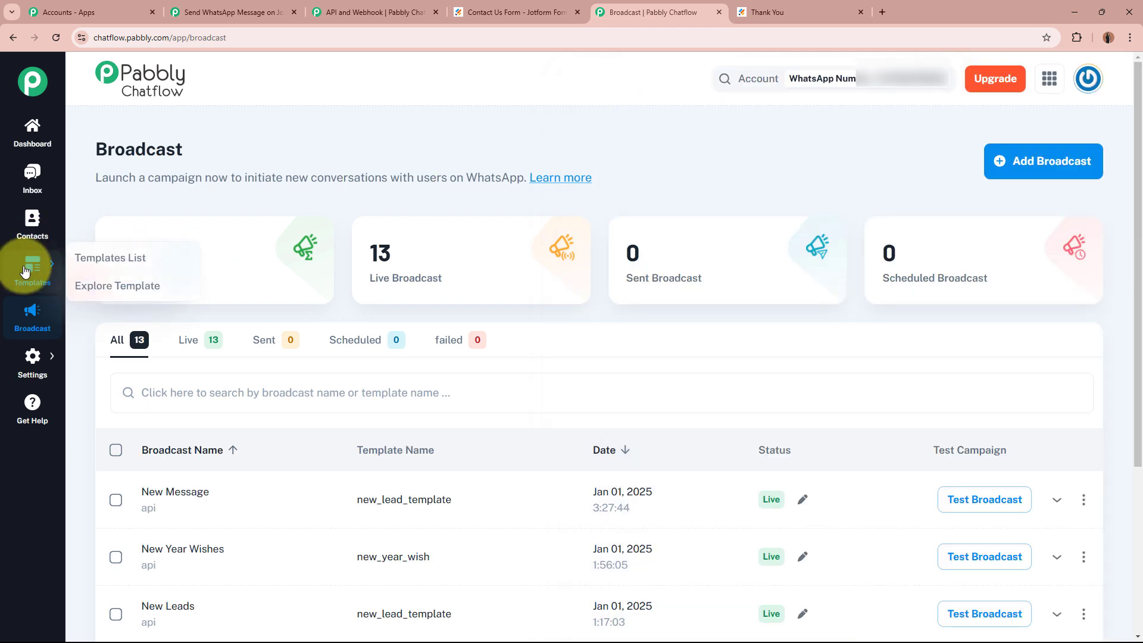
{"action": "left_click", "coordinate": [114, 272]}
{"action": "scroll", "coordinate": [297, 492], "scroll_direction": "down", "scroll_amount": 4}
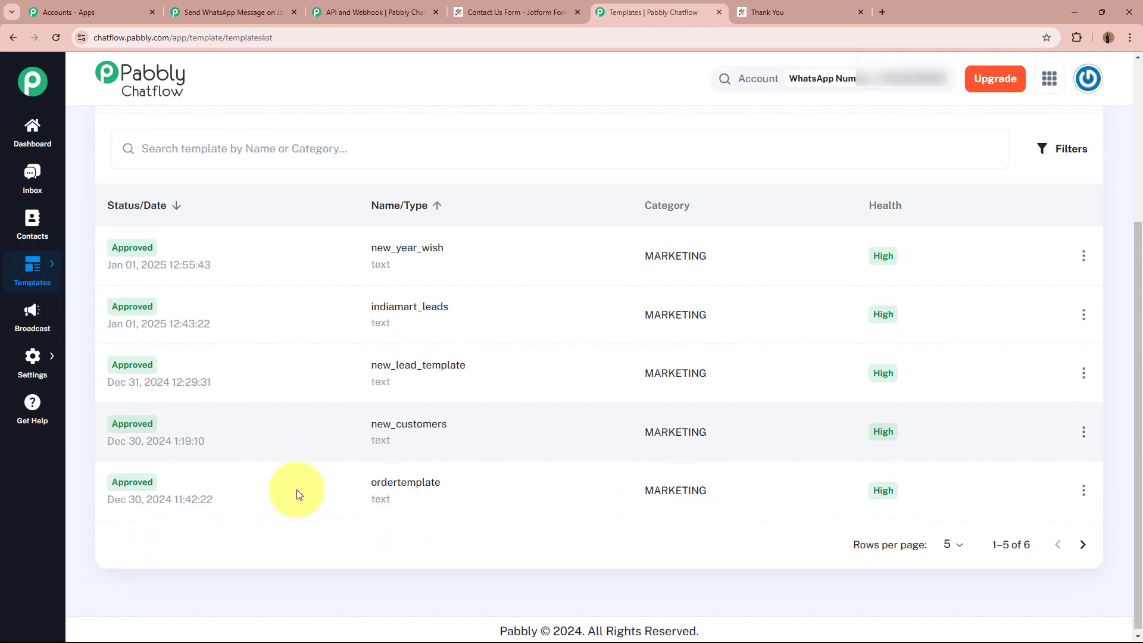
{"action": "left_click", "coordinate": [419, 365]}
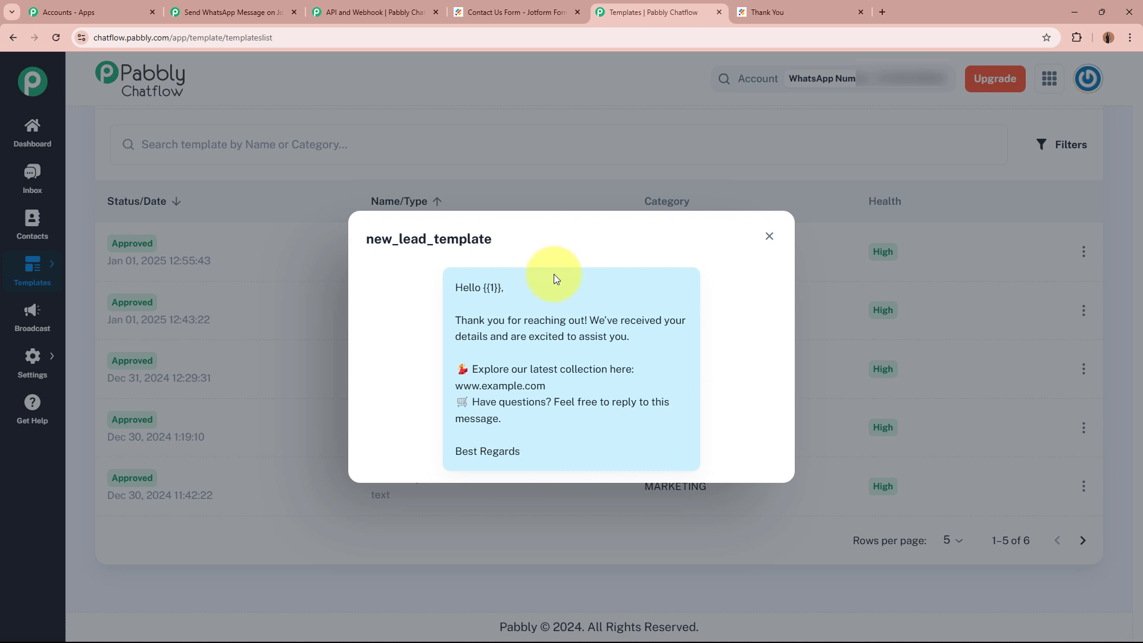
{"action": "left_click_drag", "start_coordinate": [483, 287], "coordinate": [505, 287]}
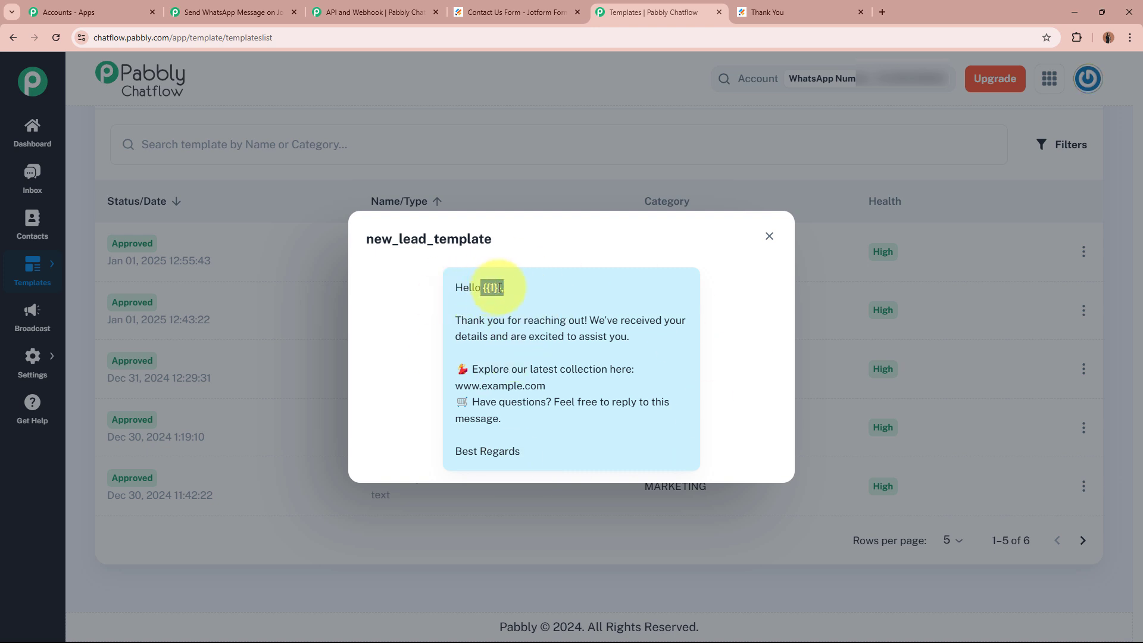
{"action": "left_click", "coordinate": [527, 287]}
{"action": "left_click", "coordinate": [197, 7]}
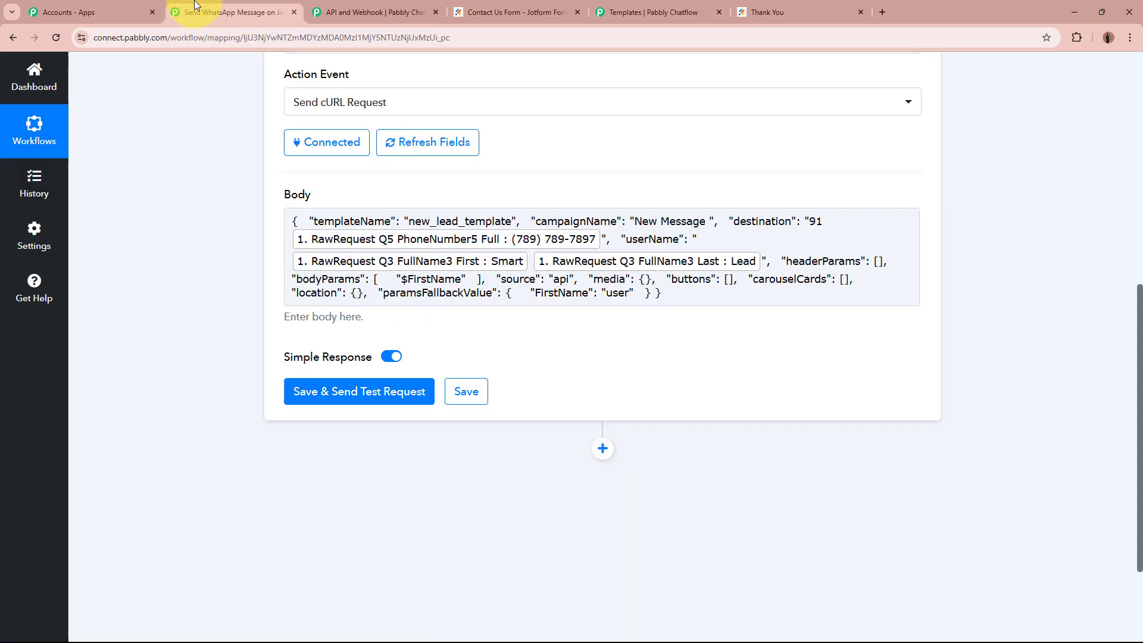
Replace $FirstName in bodyParams with the Jotform FullName3 First and Last fields.
{"action": "double_click", "coordinate": [403, 279]}
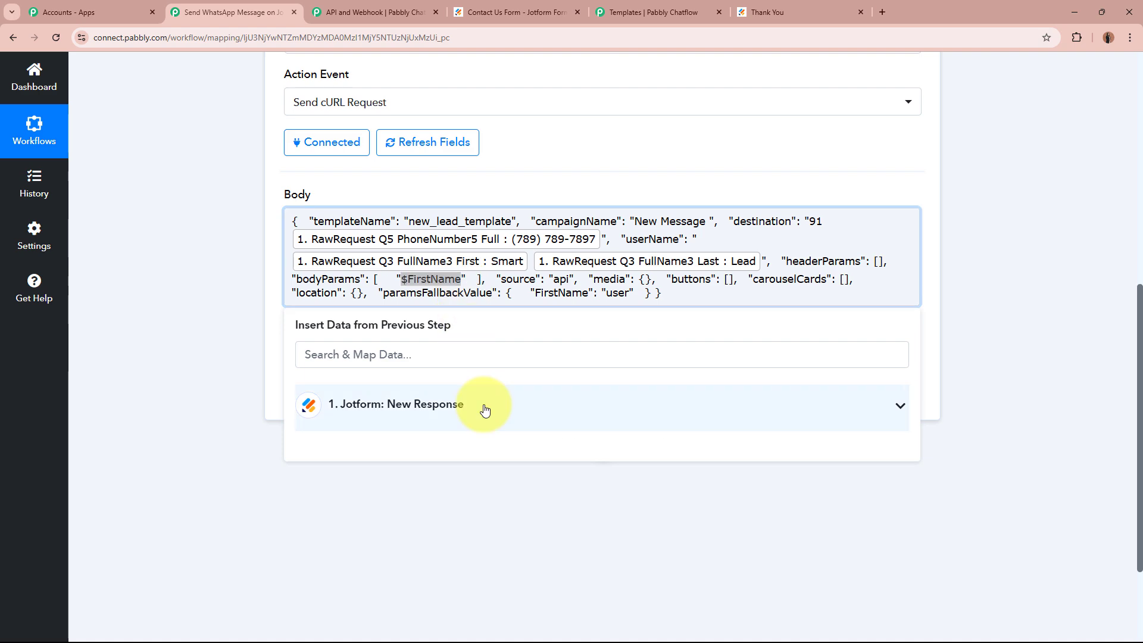
{"action": "left_click", "coordinate": [479, 404]}
{"action": "scroll", "coordinate": [492, 554], "scroll_direction": "down", "scroll_amount": 10}
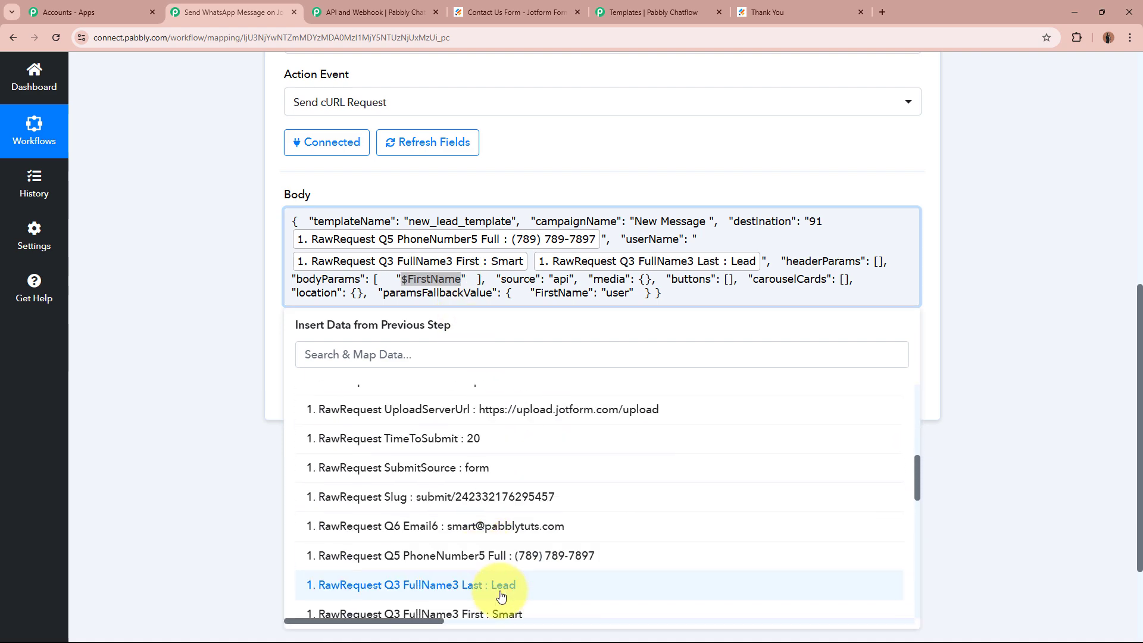
{"action": "left_click", "coordinate": [523, 495]}
{"action": "left_click", "coordinate": [522, 489]}
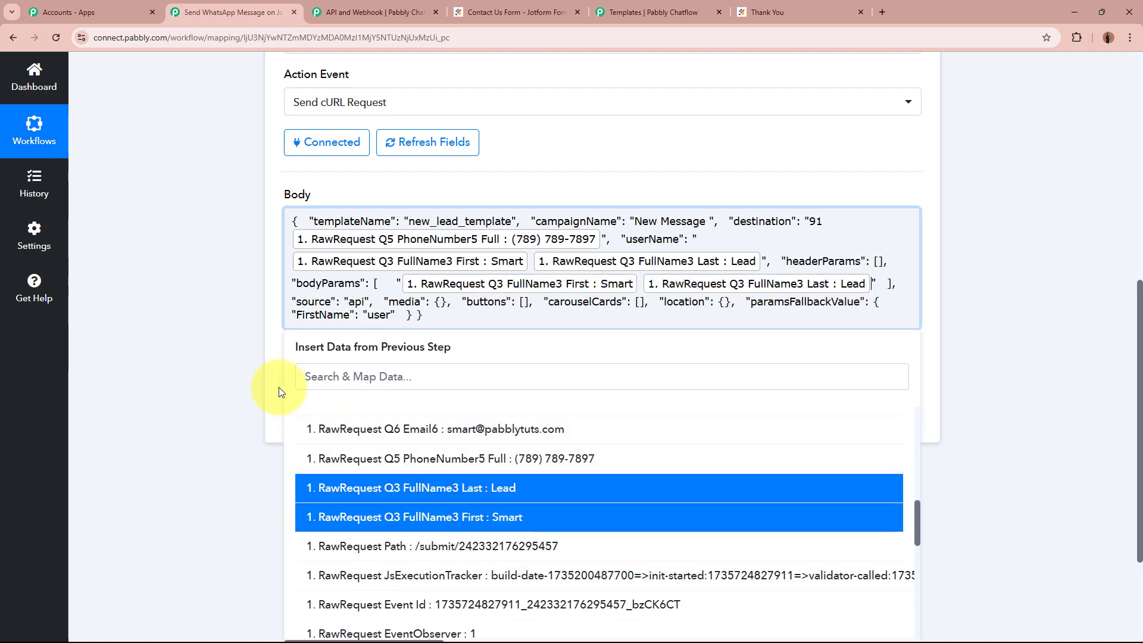
{"action": "left_click", "coordinate": [215, 293]}
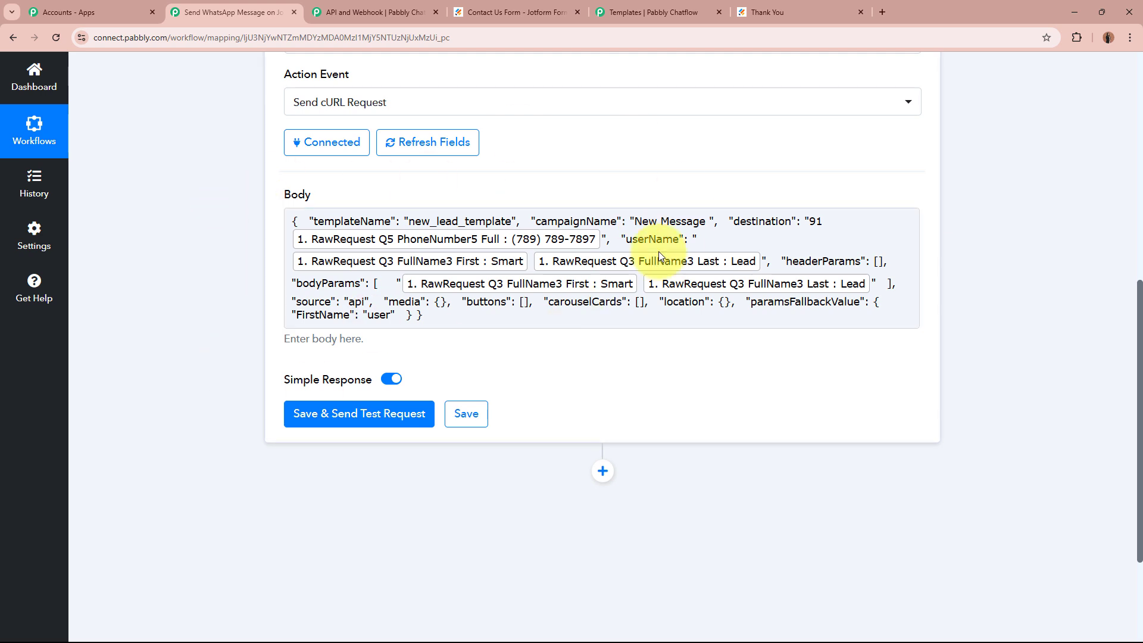
{"action": "scroll", "coordinate": [564, 361], "scroll_direction": "down", "scroll_amount": 2}
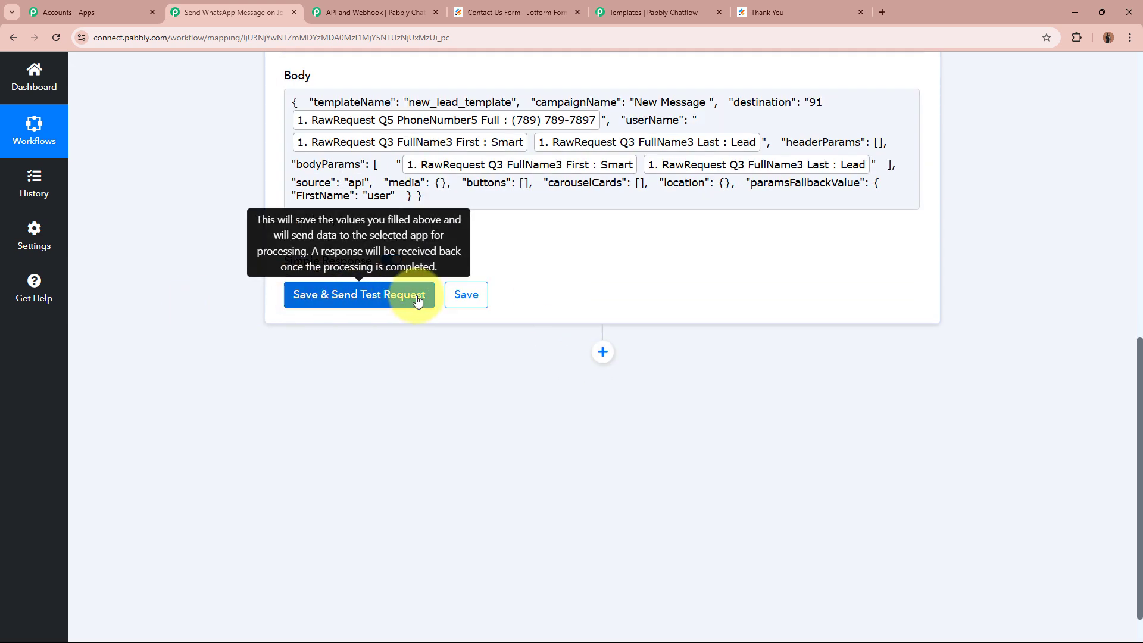
Replace the mapped phone field after 91 with the recipient's fixed phone number.
{"action": "scroll", "coordinate": [556, 262], "scroll_direction": "up", "scroll_amount": 3}
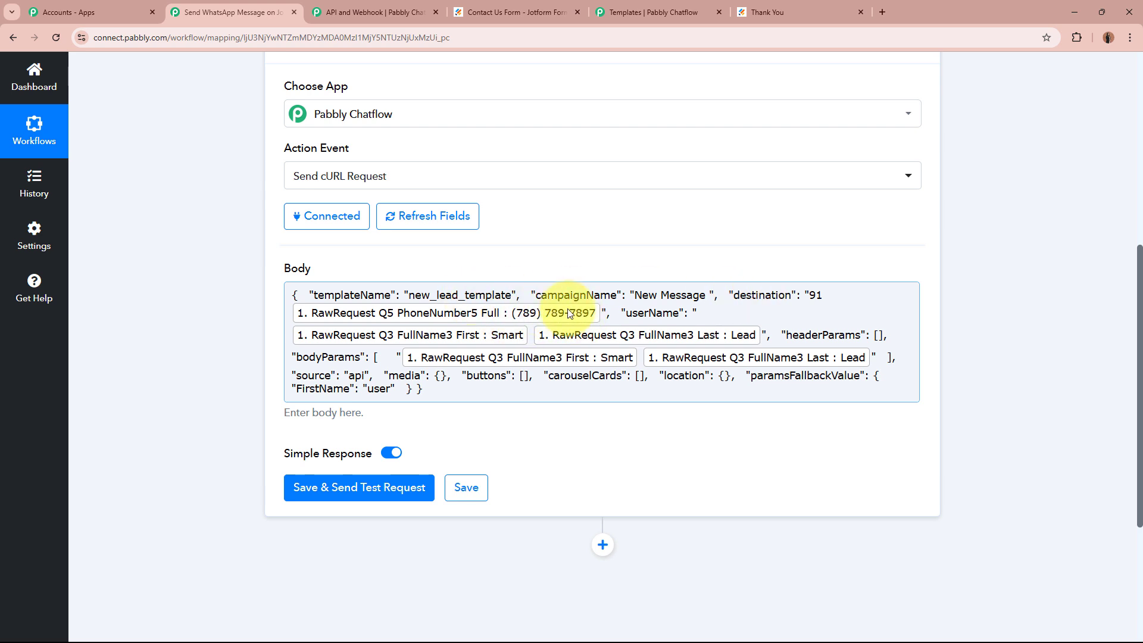
{"action": "left_click", "coordinate": [603, 311]}
{"action": "key", "text": "BackSpace"}
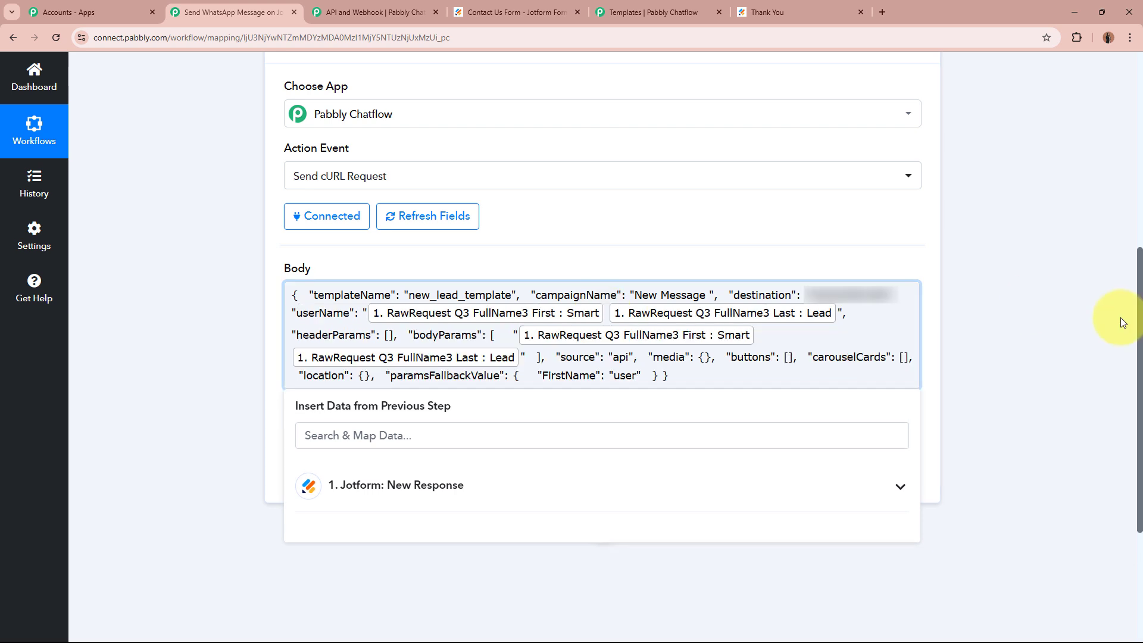
{"action": "left_click", "coordinate": [1052, 308]}
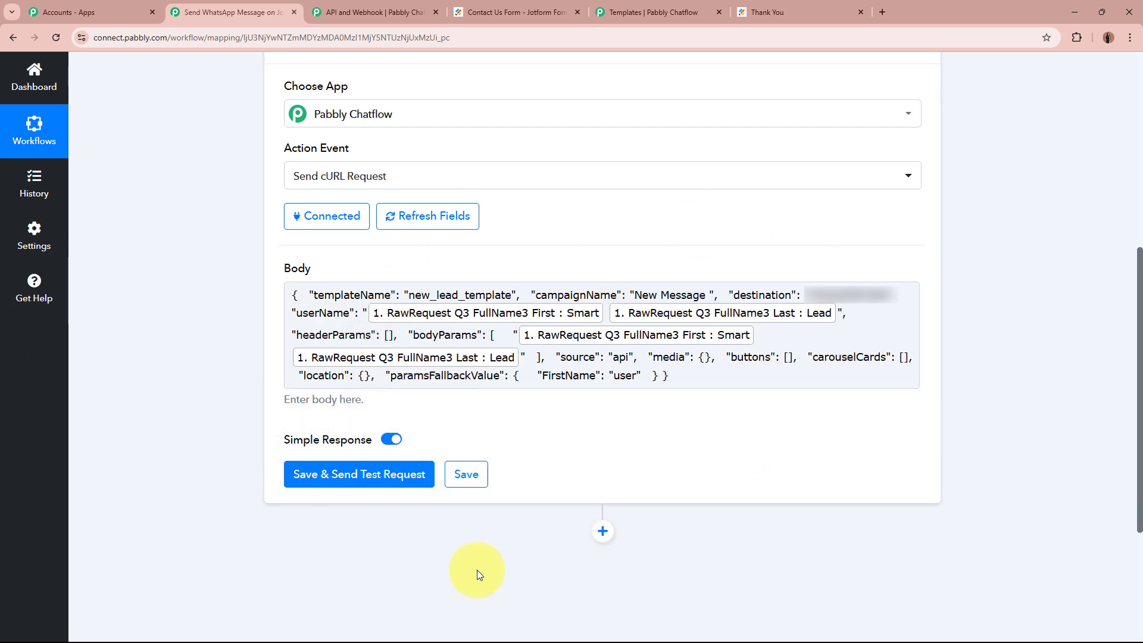
Save and send a test request, confirming the response shows message status accepted.
{"action": "left_click", "coordinate": [375, 473]}
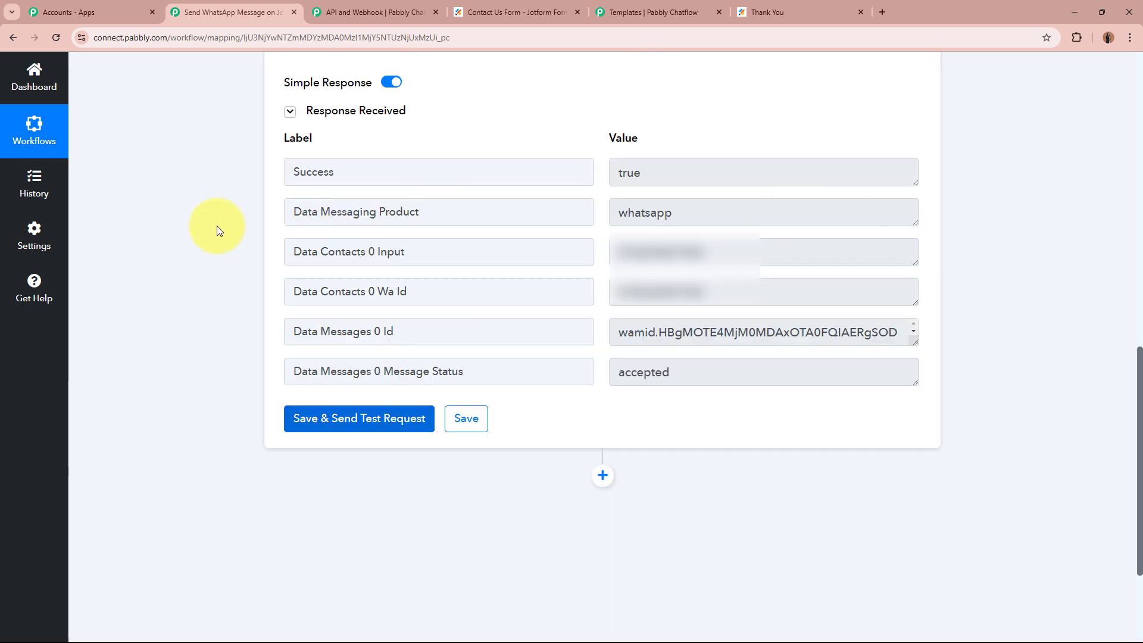
{"action": "left_click_drag", "start_coordinate": [477, 375], "coordinate": [235, 379]}
{"action": "left_click_drag", "start_coordinate": [691, 381], "coordinate": [511, 379]}
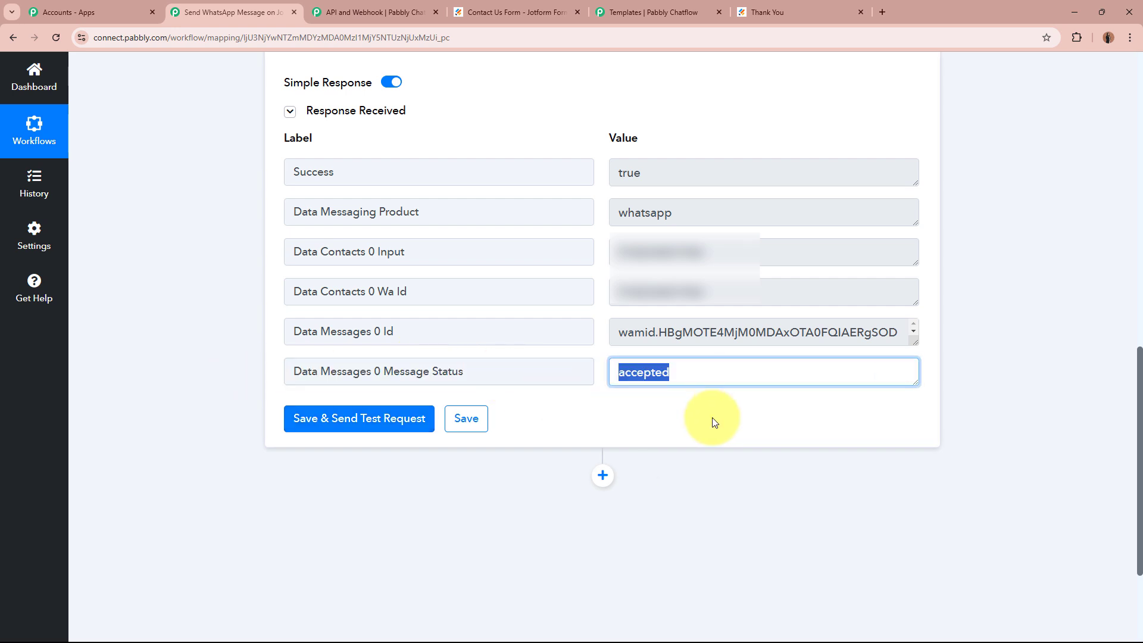
{"action": "left_click", "coordinate": [715, 422]}
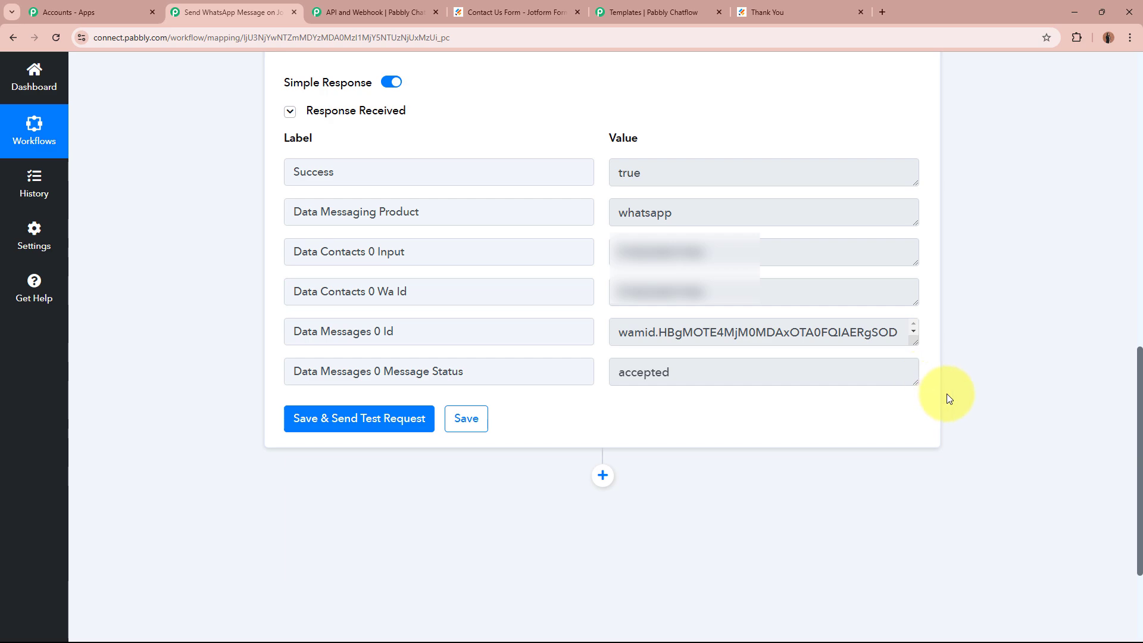
{"action": "left_click", "coordinate": [694, 4]}
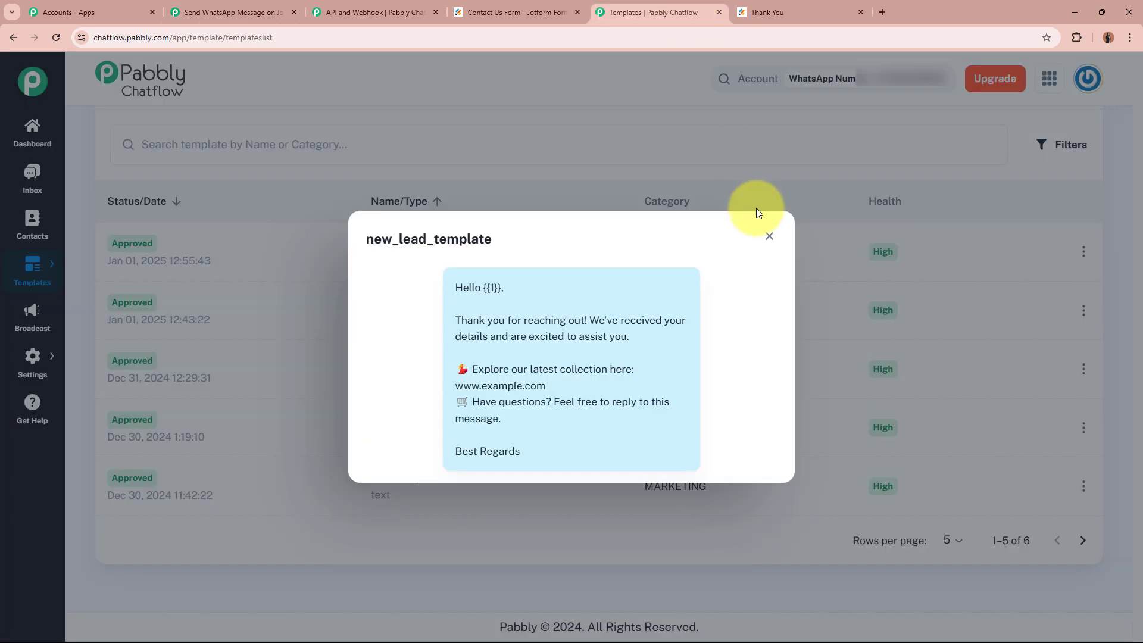
Close the new_lead_template preview and go to the Chatflow Inbox chat list.
{"action": "left_click", "coordinate": [770, 236]}
{"action": "scroll", "coordinate": [417, 520], "scroll_direction": "up", "scroll_amount": 4}
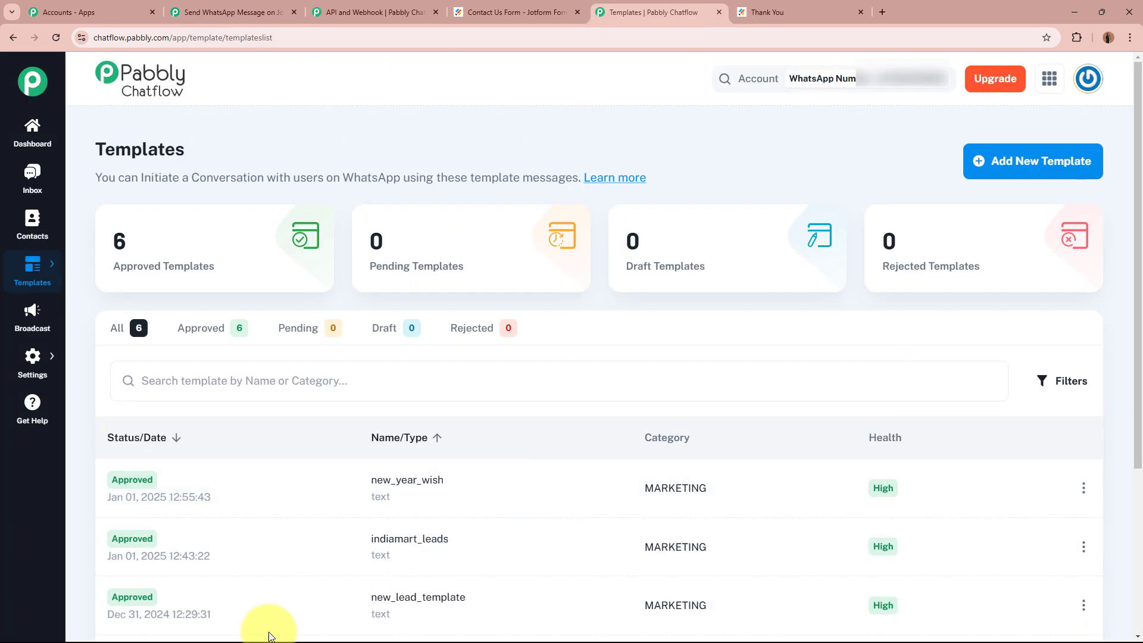
{"action": "mouse_move", "coordinate": [301, 239]}
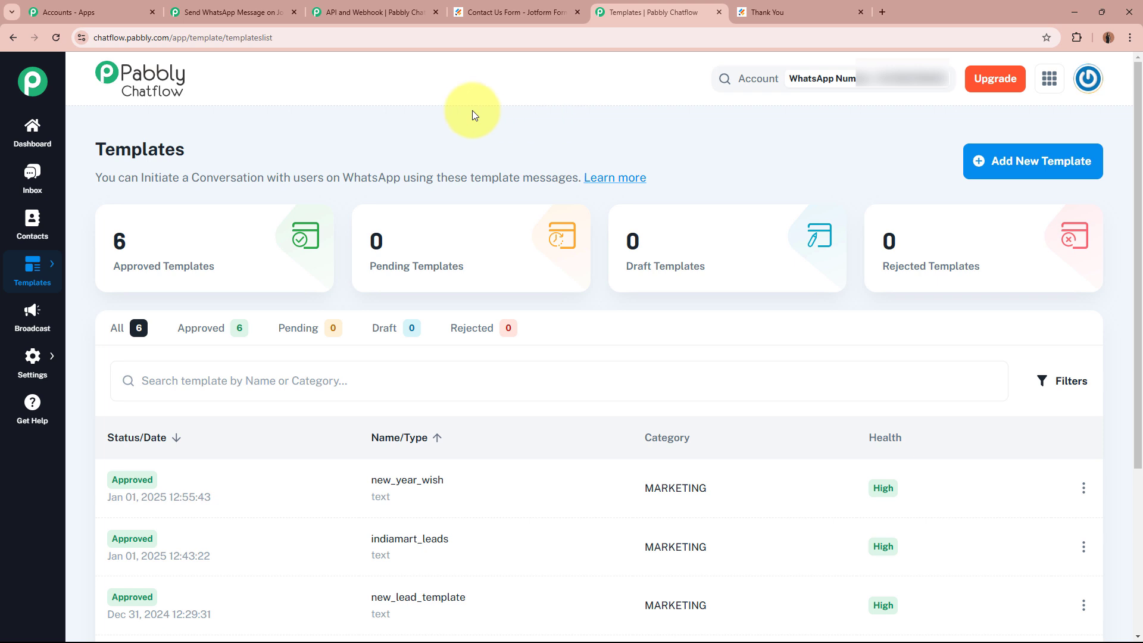
{"action": "scroll", "coordinate": [29, 238], "scroll_direction": "down", "scroll_amount": 2}
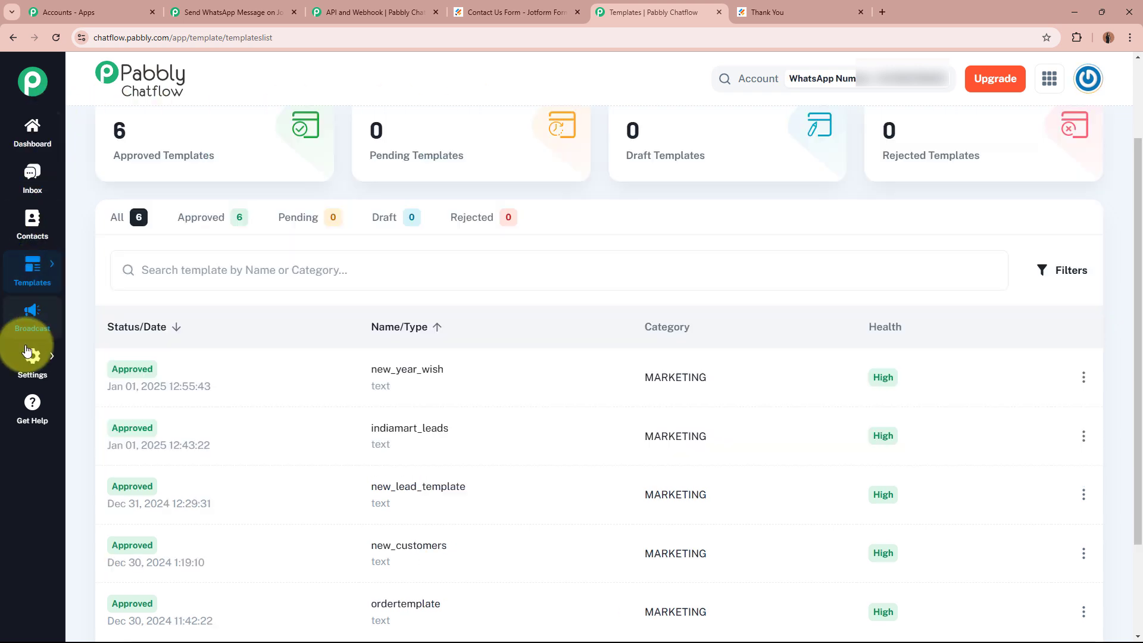
{"action": "left_click", "coordinate": [33, 182]}
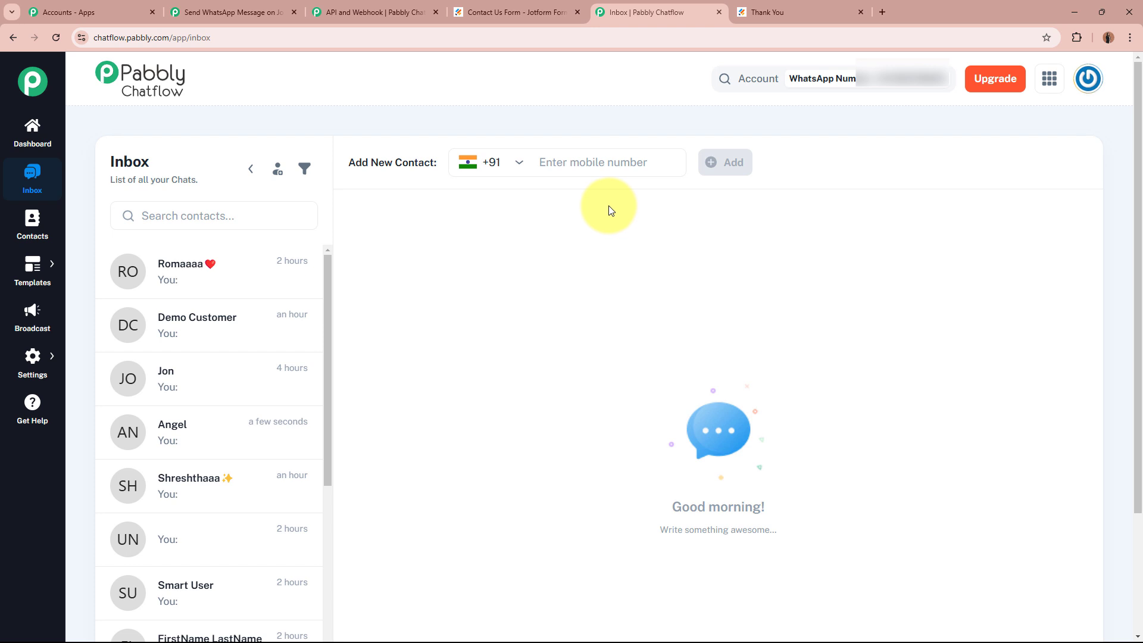
Open the newest chat to confirm the template greeting arrived and was read, then return to the Pabbly Connect workflow.
{"action": "left_click", "coordinate": [174, 436]}
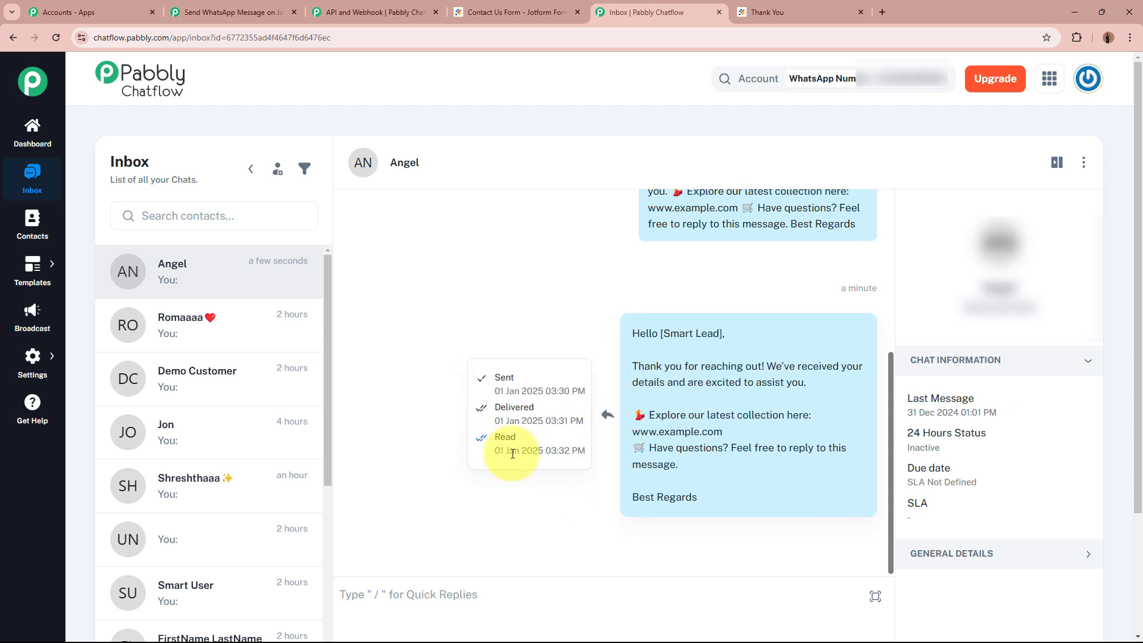
{"action": "left_click_drag", "start_coordinate": [495, 438], "coordinate": [527, 439]}
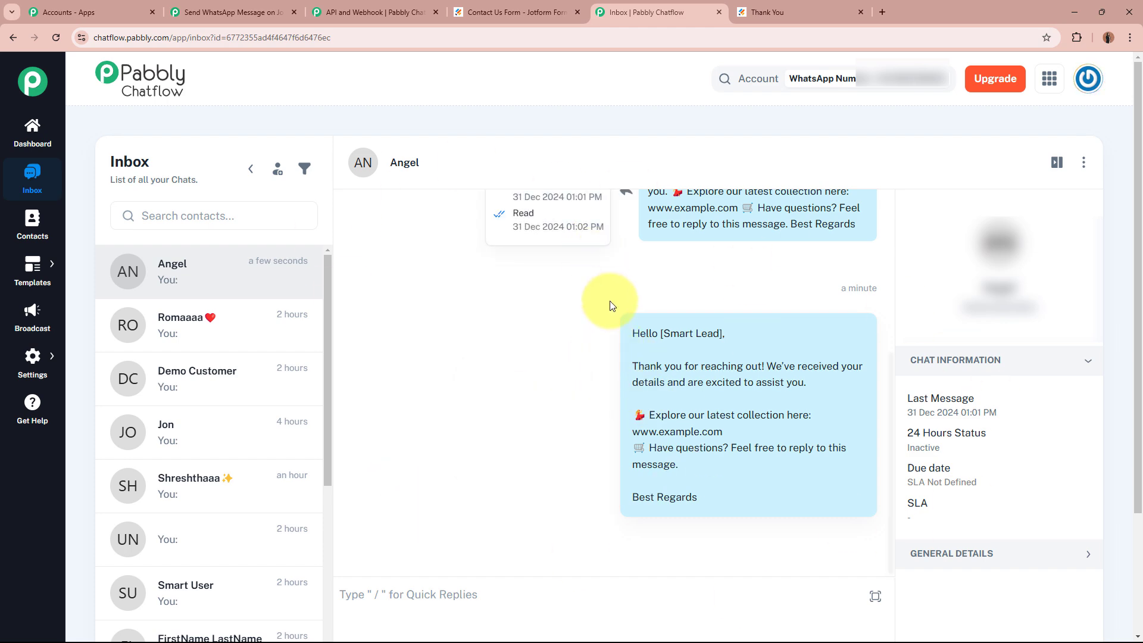
{"action": "scroll", "coordinate": [723, 375], "scroll_direction": "up", "scroll_amount": 5}
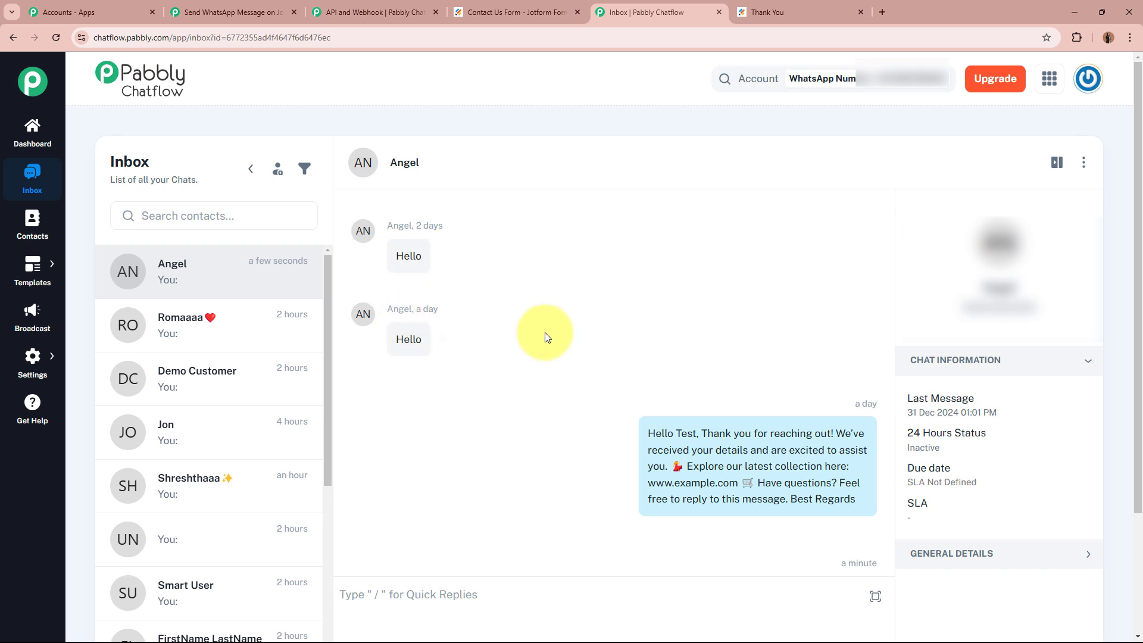
{"action": "scroll", "coordinate": [748, 362], "scroll_direction": "down", "scroll_amount": 5}
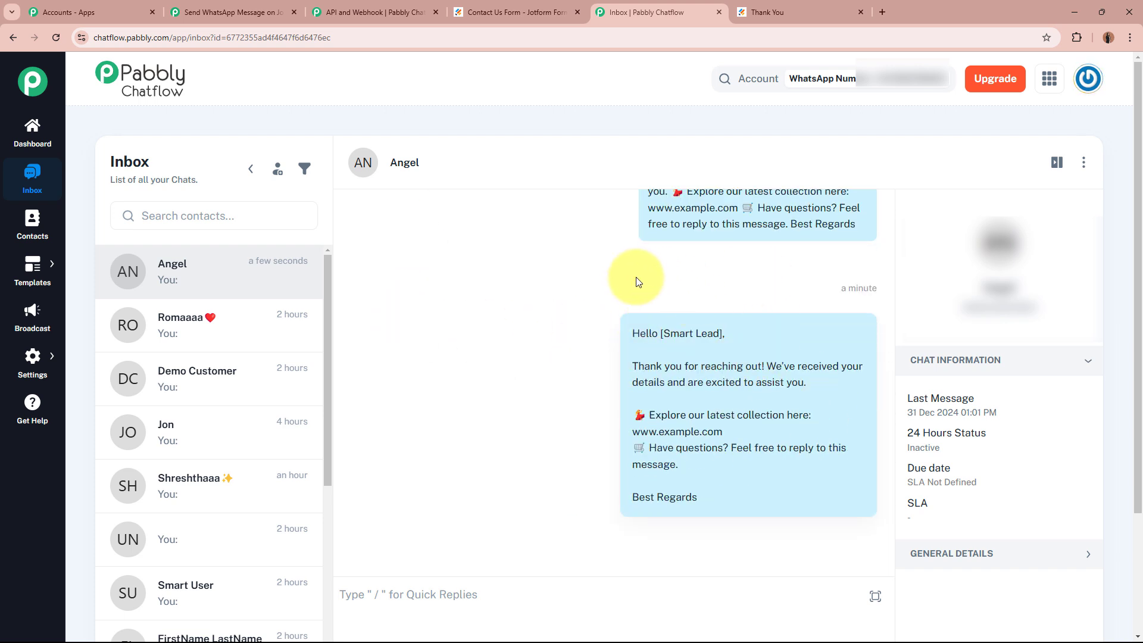
{"action": "mouse_move", "coordinate": [561, 287]}
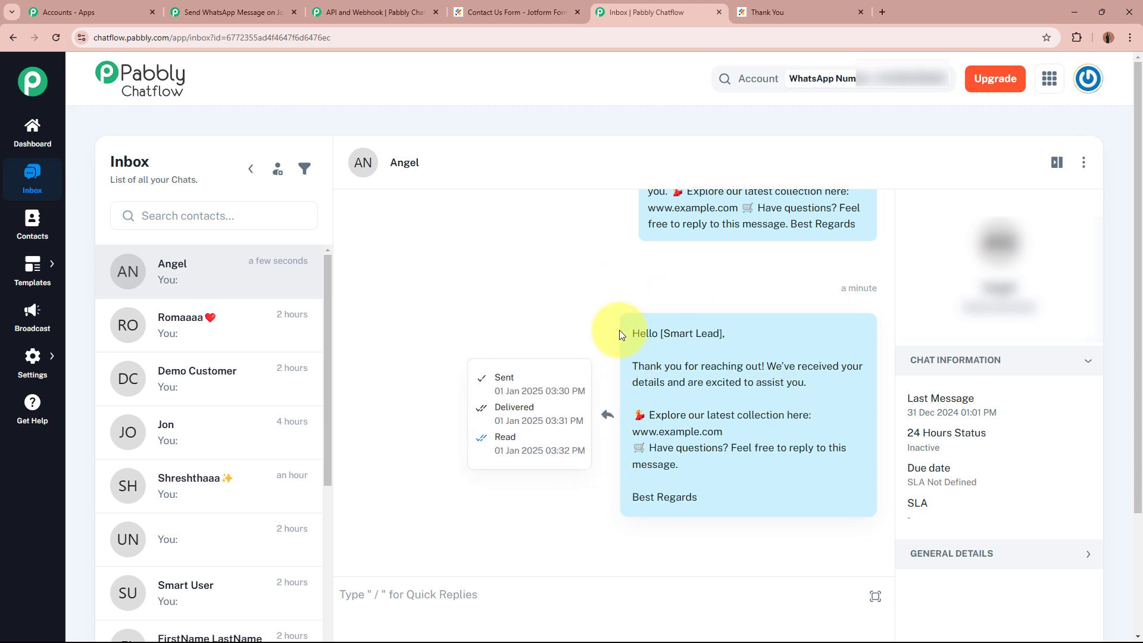
{"action": "left_click_drag", "start_coordinate": [632, 332], "coordinate": [738, 488]}
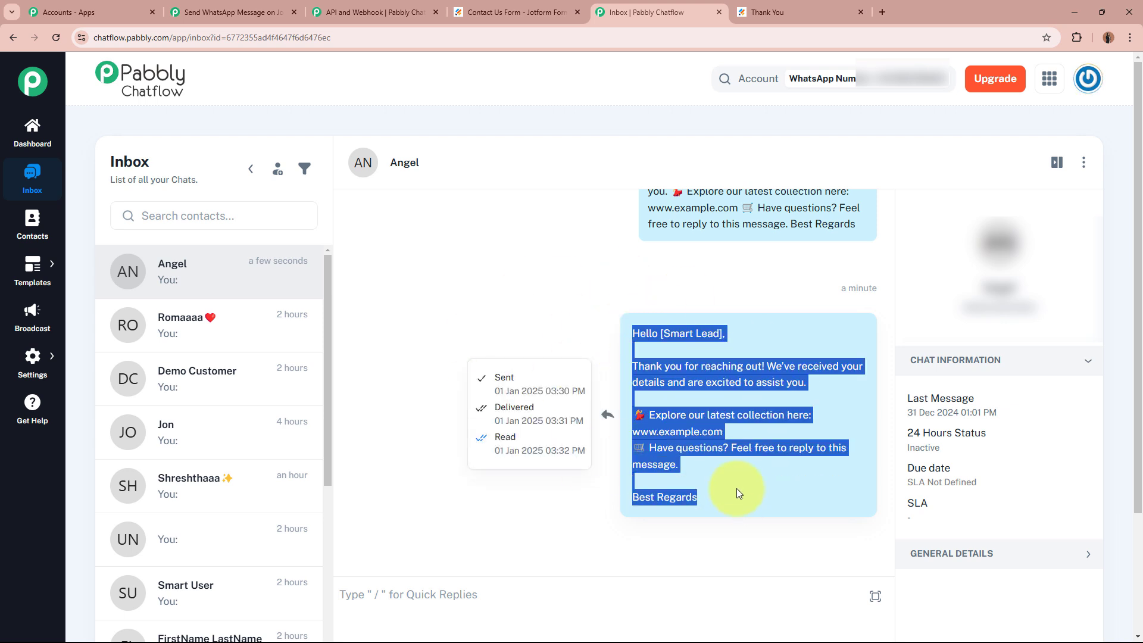
{"action": "left_click", "coordinate": [737, 488]}
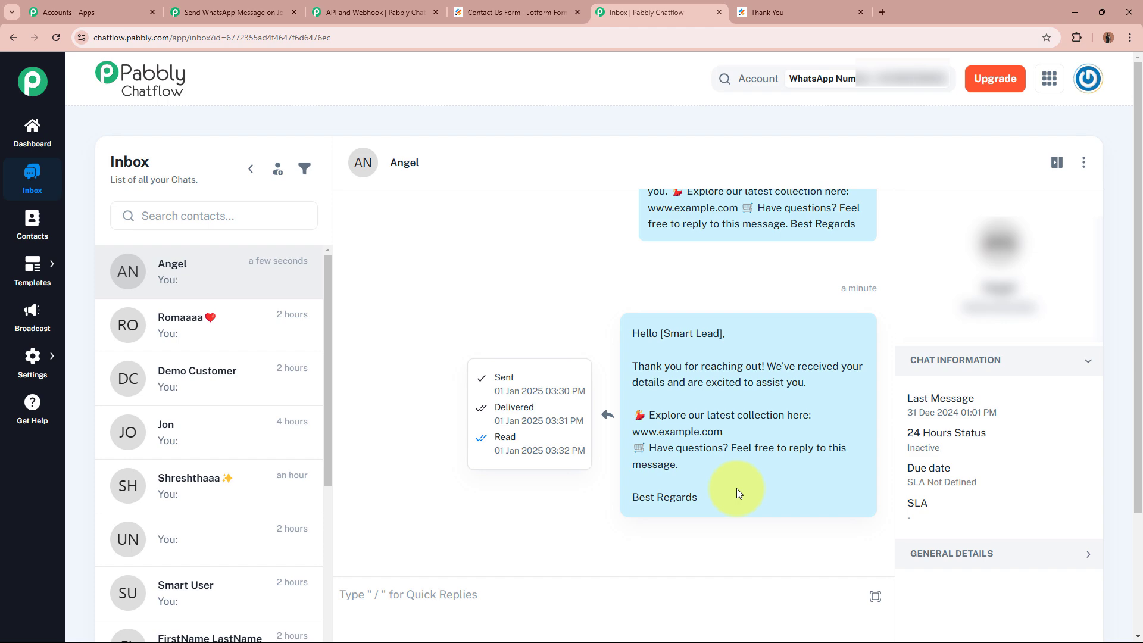
{"action": "left_click", "coordinate": [471, 12]}
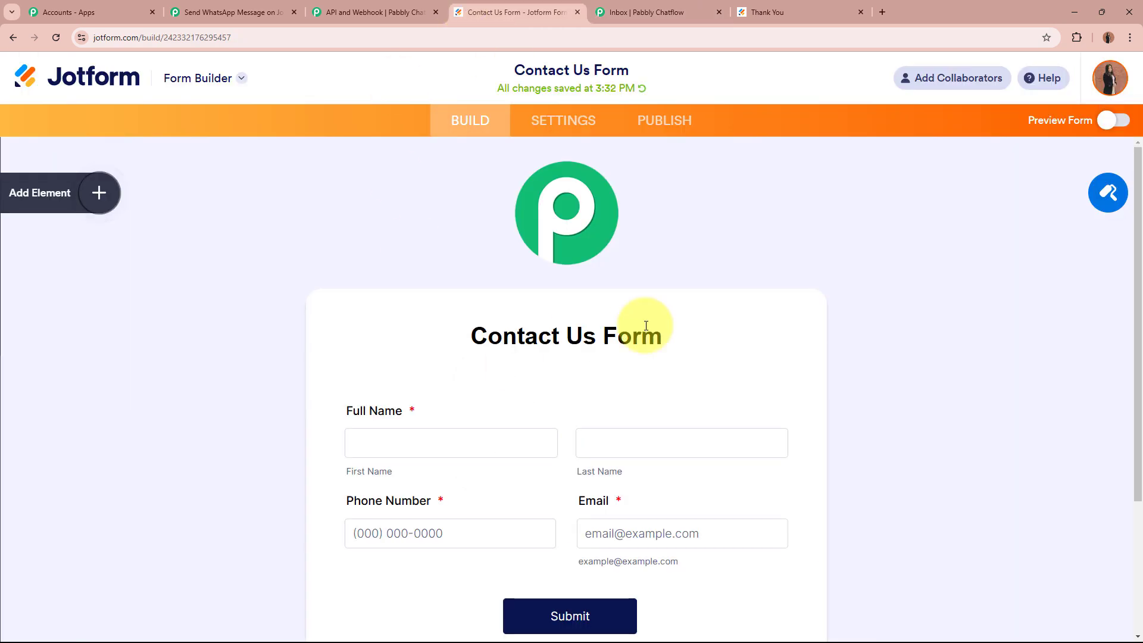
{"action": "left_click", "coordinate": [224, 11]}
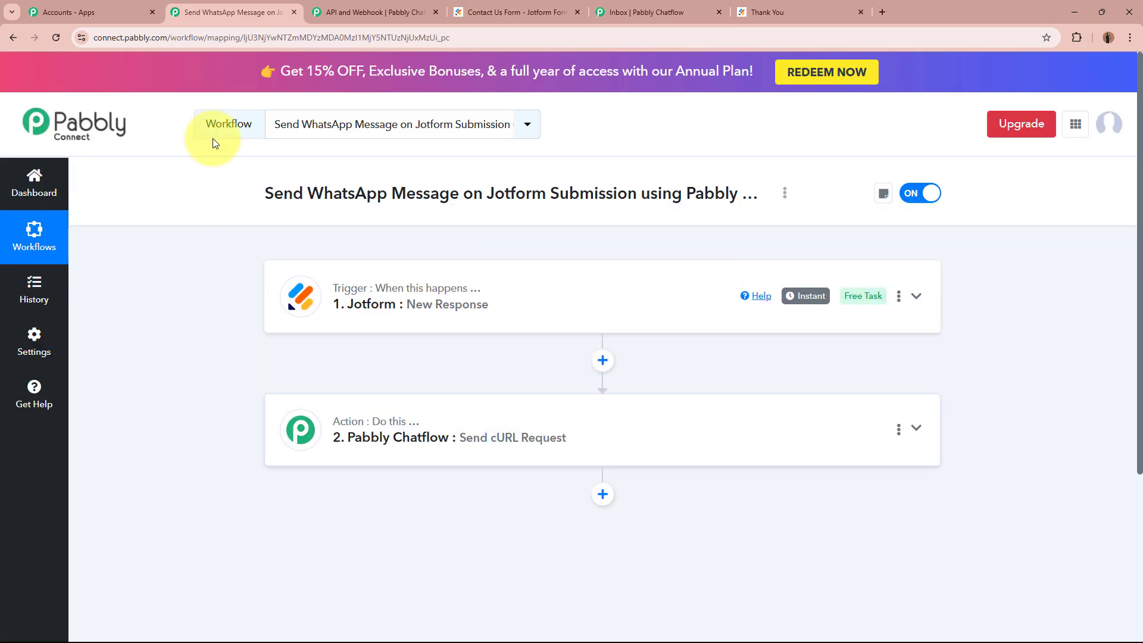